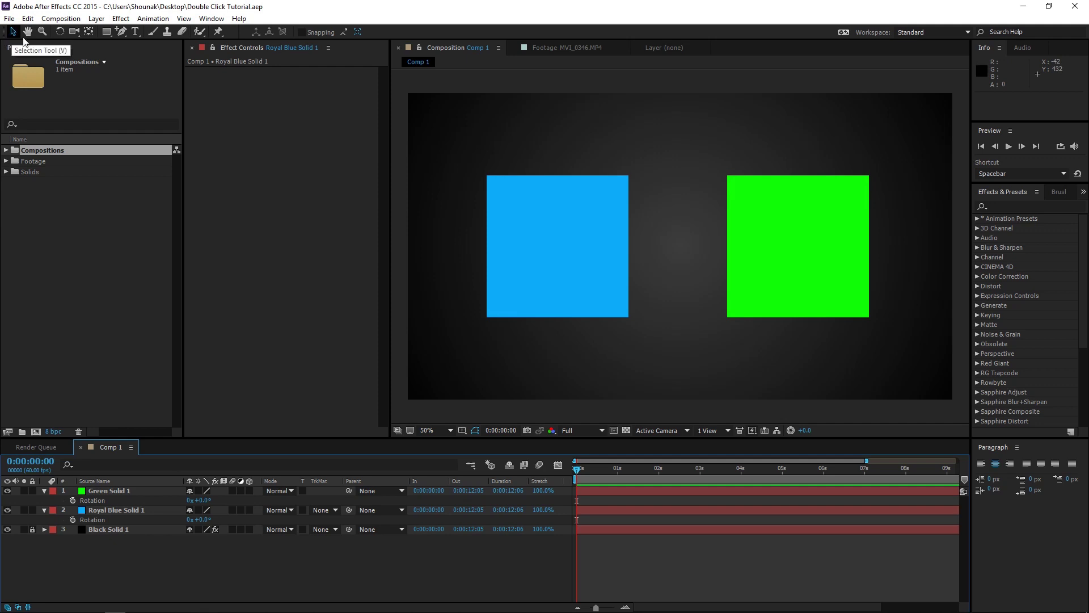
Reveal the Scale property of Royal Blue Solid 1, try scaling it to 197%, and undo the scaling
click(554, 263)
key(s)
drag(217, 521, 282, 519)
key(Return)
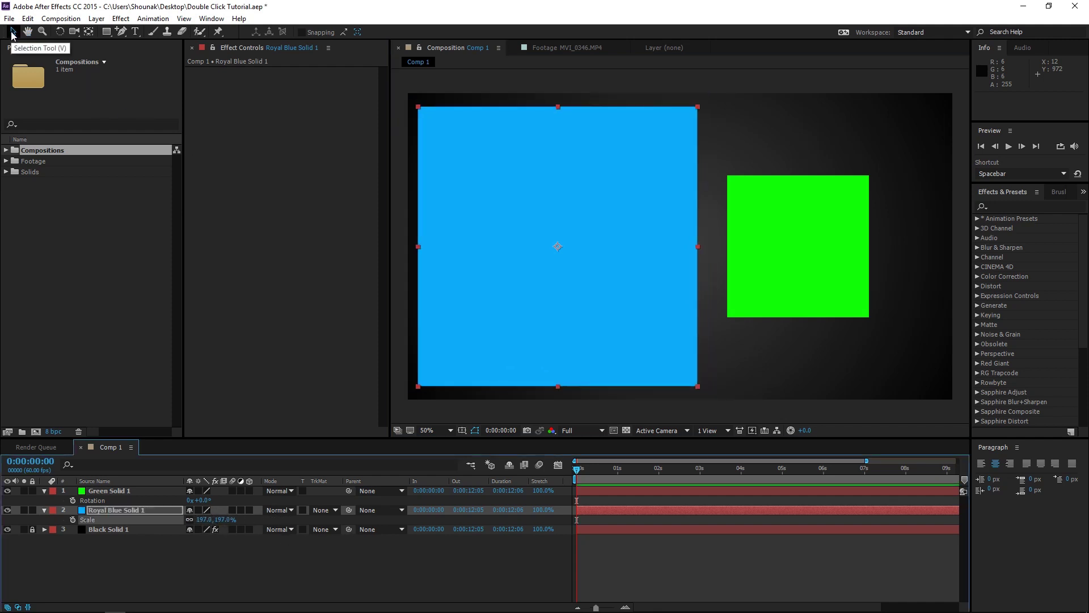
key(ctrl+z)
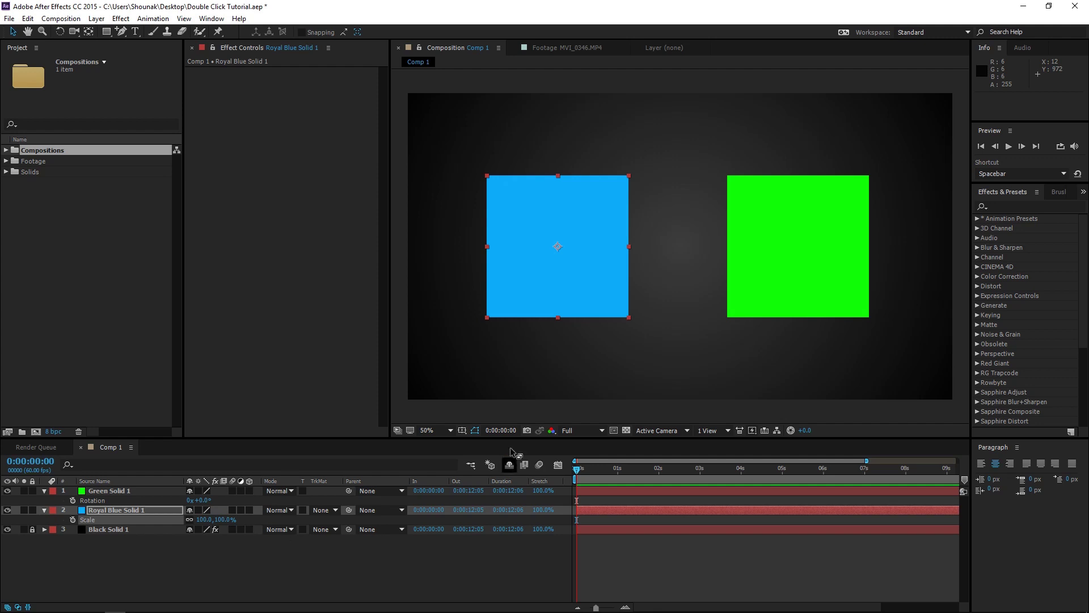
click(543, 376)
click(299, 262)
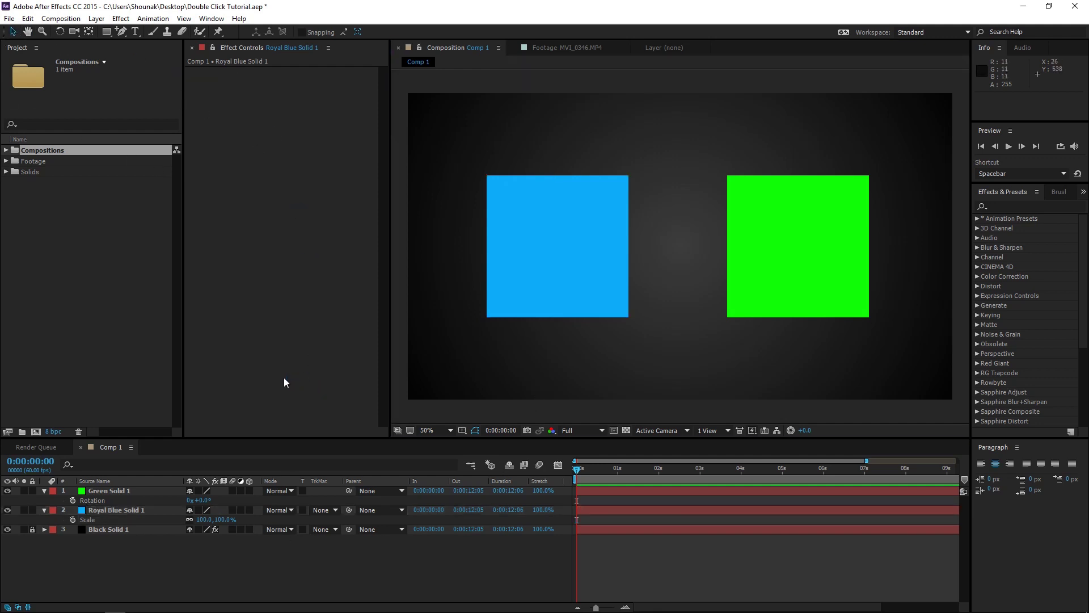
Zoom into the composition to 200% and fit it back into the viewer with the Hand tool
click(28, 35)
key(slash)
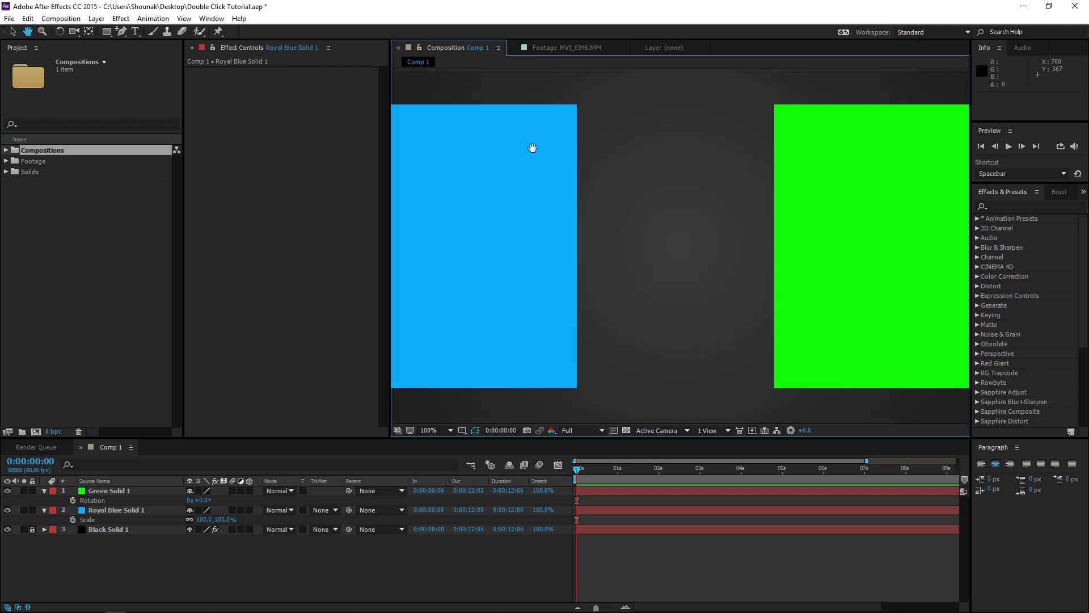
key(period)
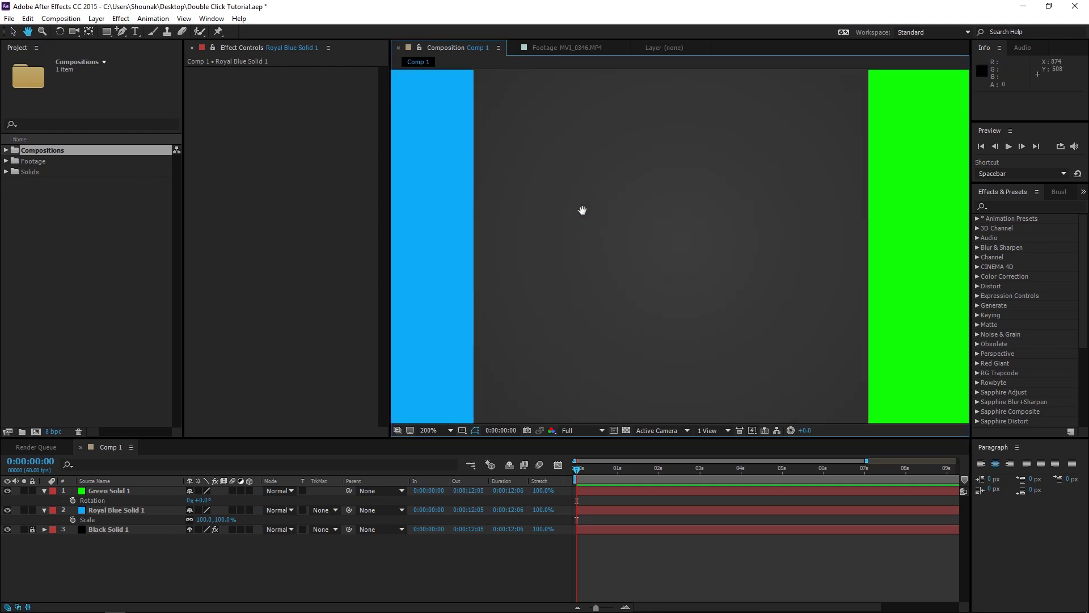
double_click(28, 33)
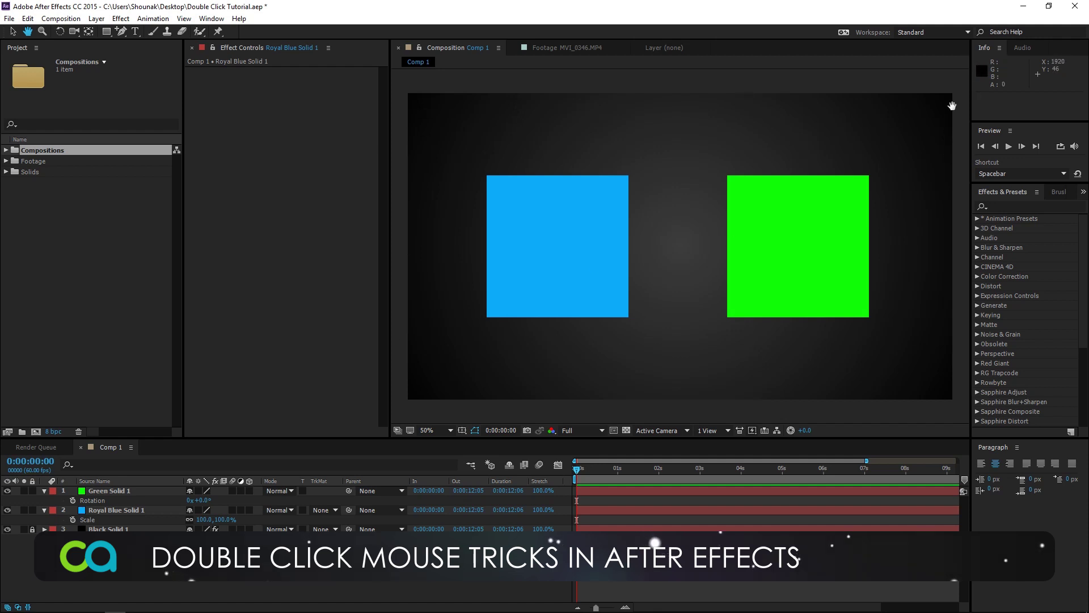
click(438, 429)
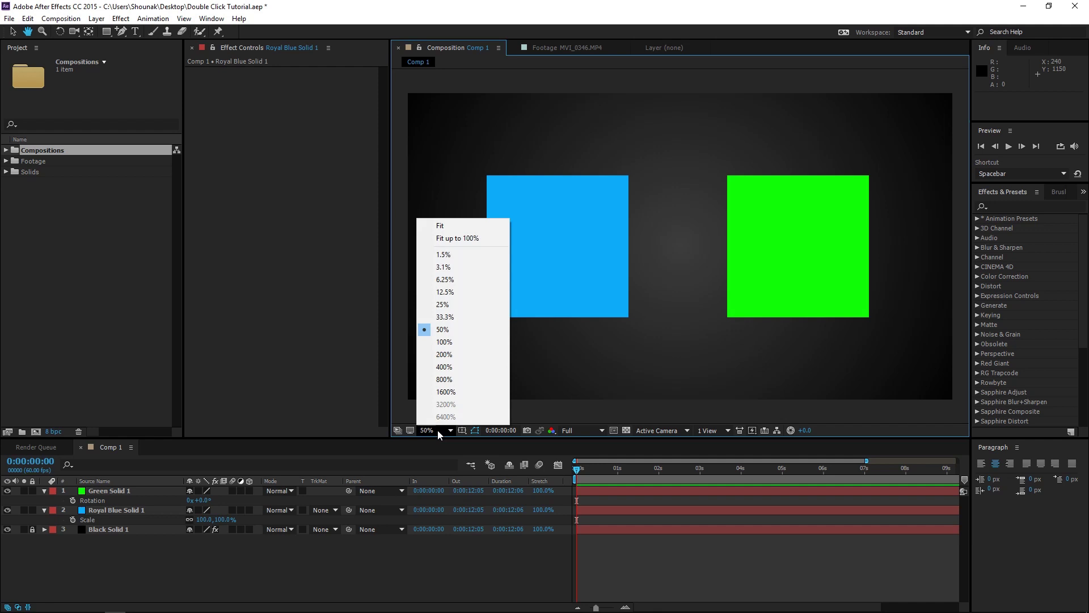
click(458, 451)
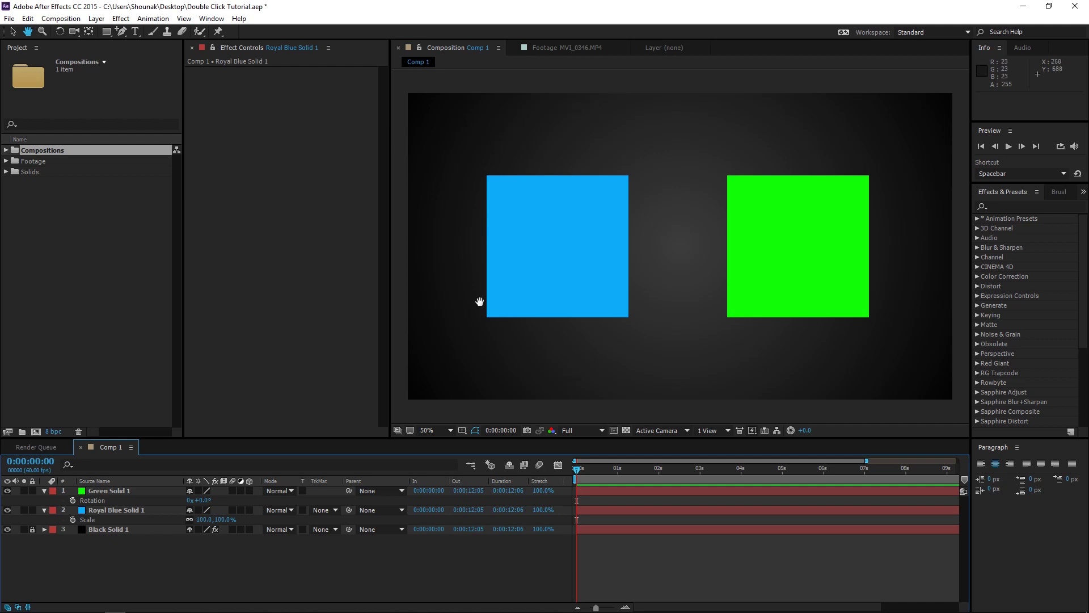
click(435, 430)
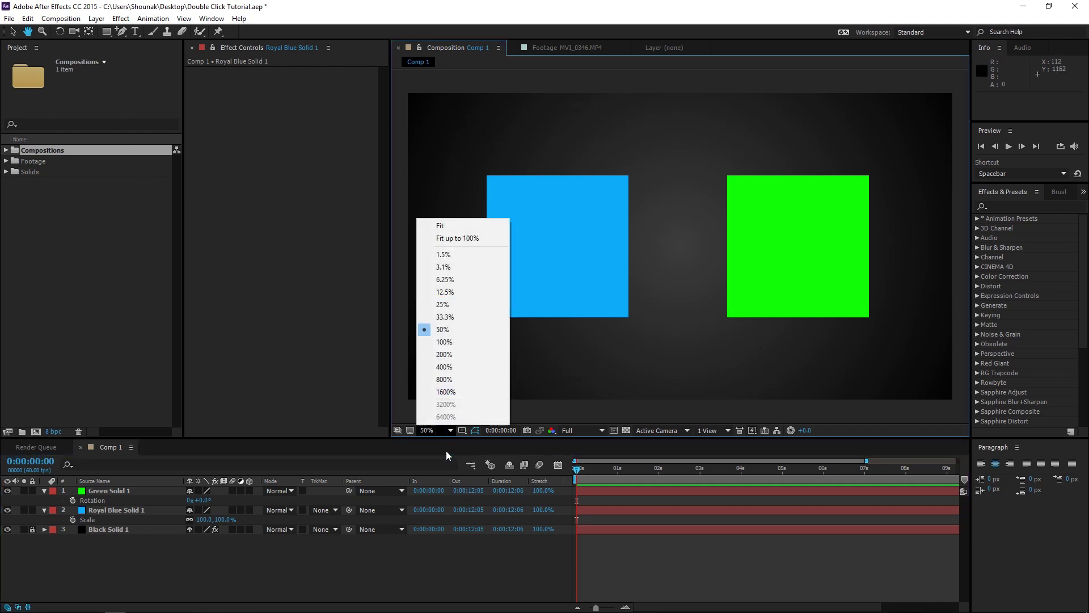
click(461, 442)
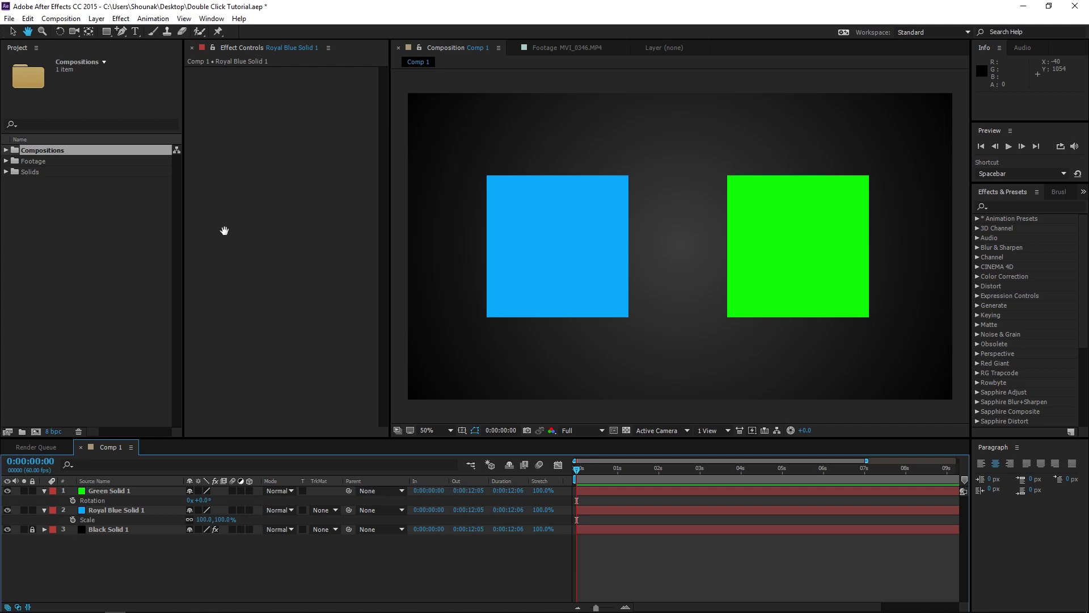
Zoom the composition view out to 25% and reset it to 100% with the Zoom tool
key(v)
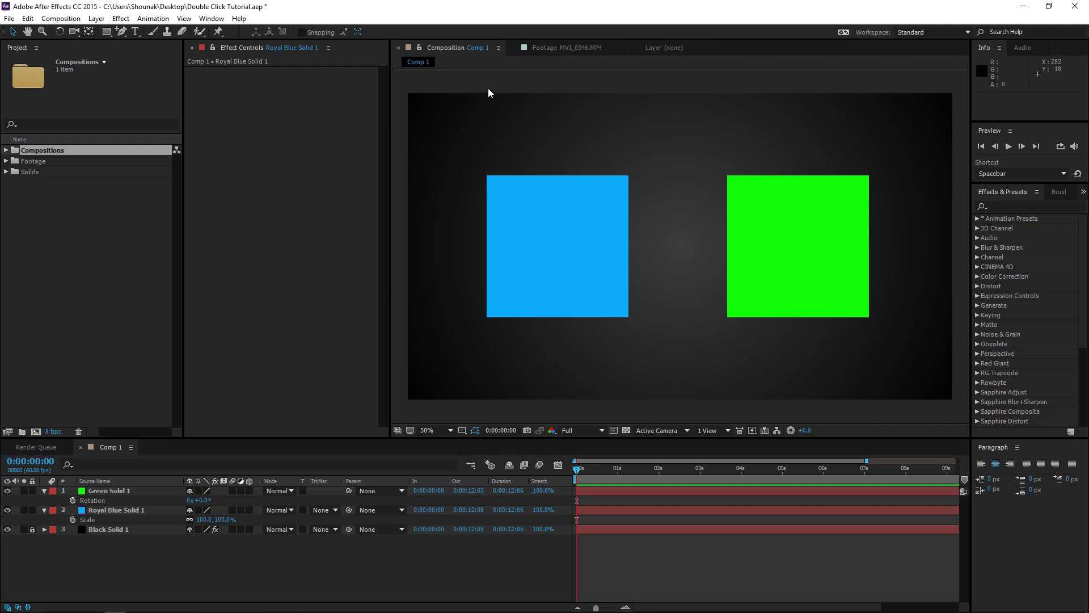
click(457, 99)
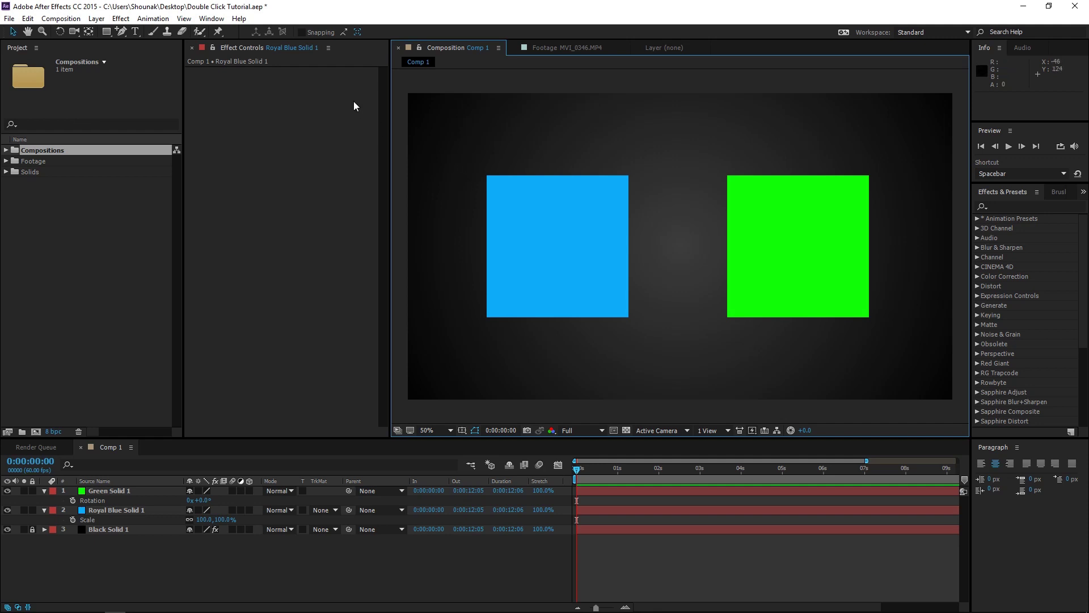
key(ctrl+Up)
scroll(585, 193, up, 2)
scroll(585, 193, down, 4)
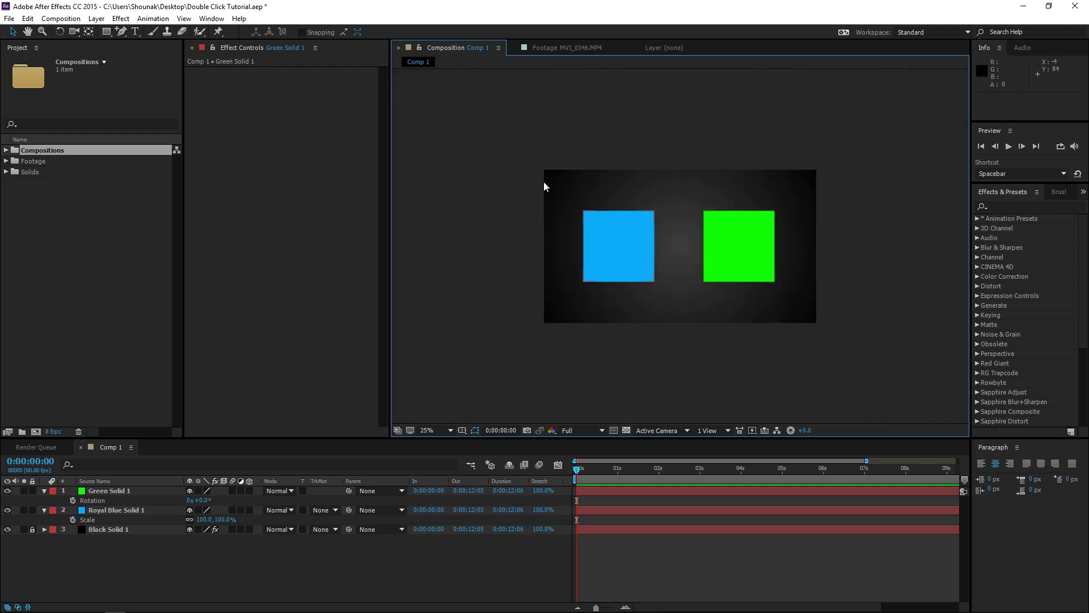
double_click(42, 32)
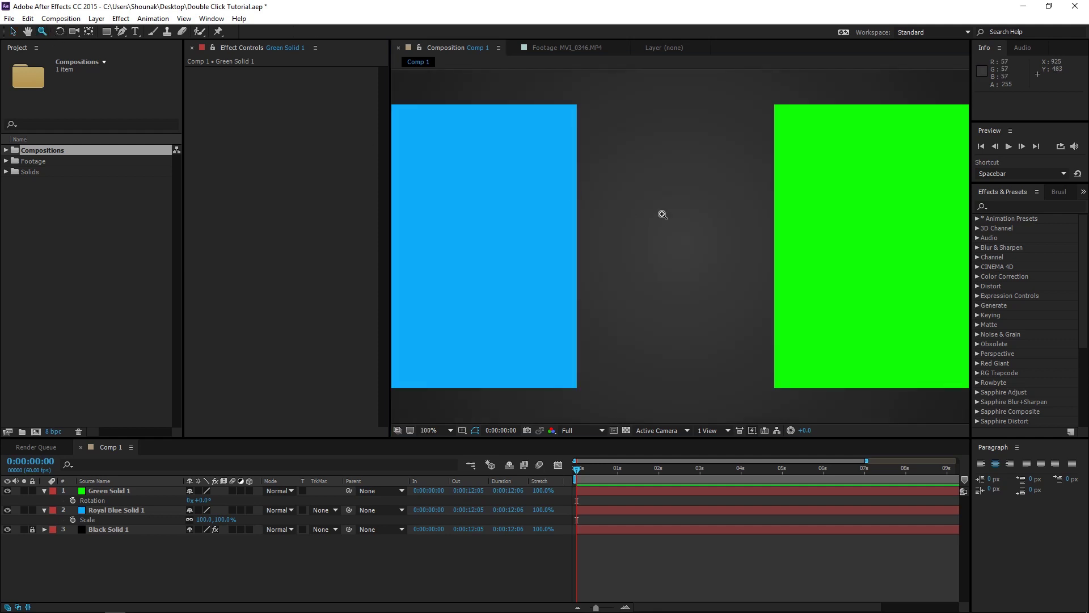
Pan the composition out of the viewer at 25% zoom and bring it back with the Zoom and Hand tool resets
scroll(634, 216, down, 2)
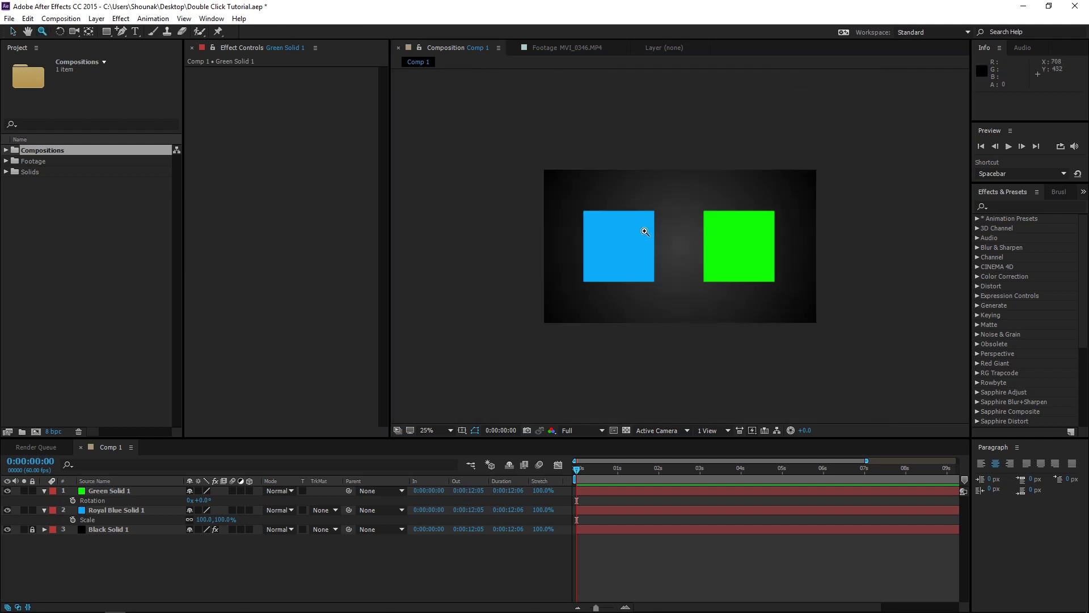
key(h)
drag(631, 227, 780, 278)
drag(756, 219, 819, 299)
key(v)
key(h)
drag(810, 253, 896, 437)
key(v)
key(h)
drag(700, 275, 898, 432)
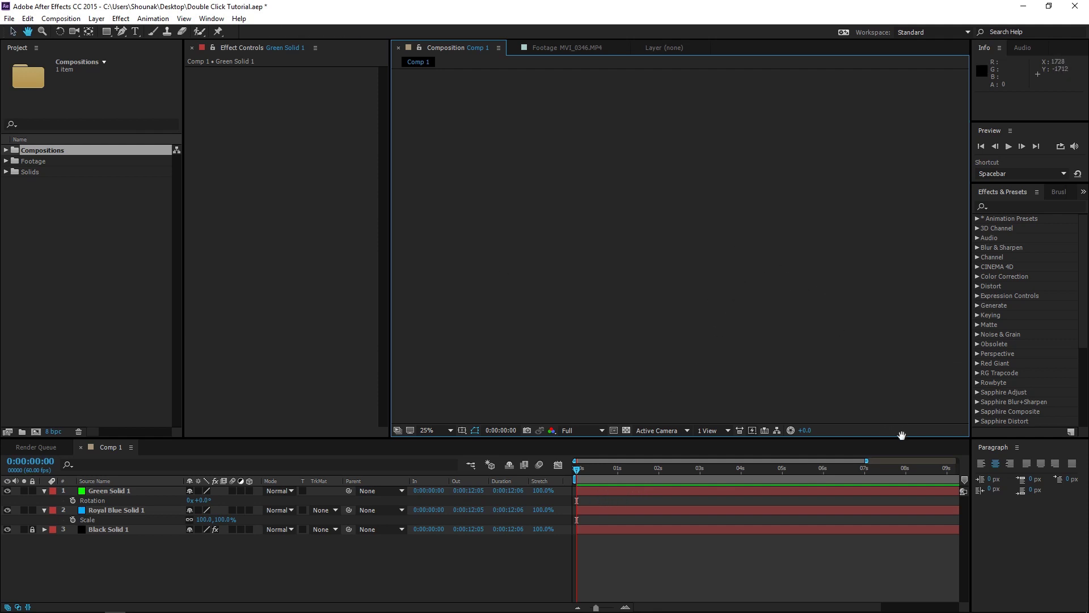
key(v)
double_click(41, 32)
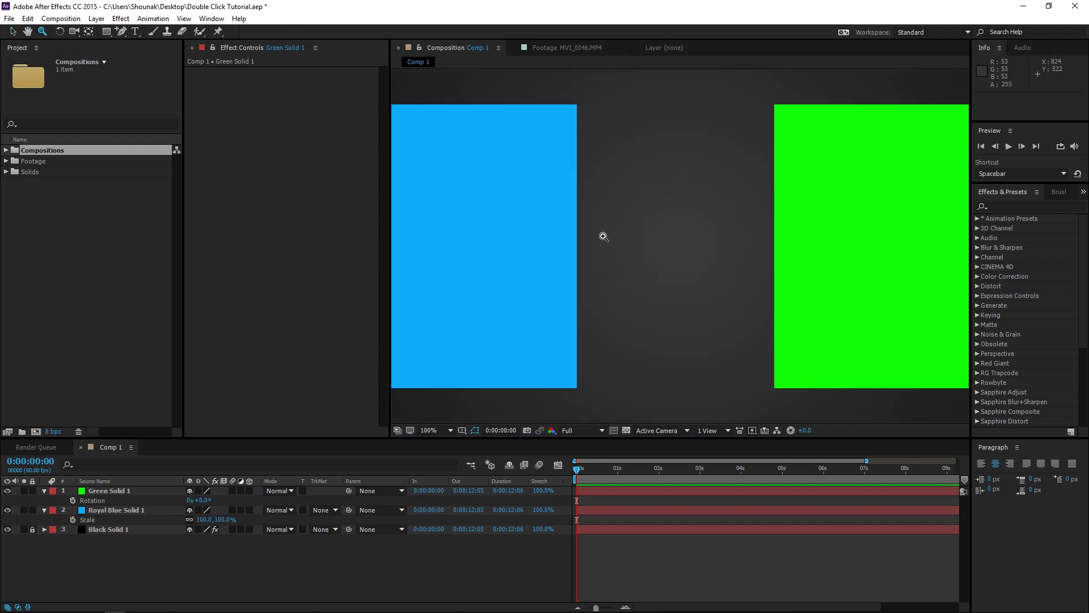
double_click(27, 31)
Rotate Green Solid 1 to 64° and reset its rotation with the Rotation tool
click(59, 31)
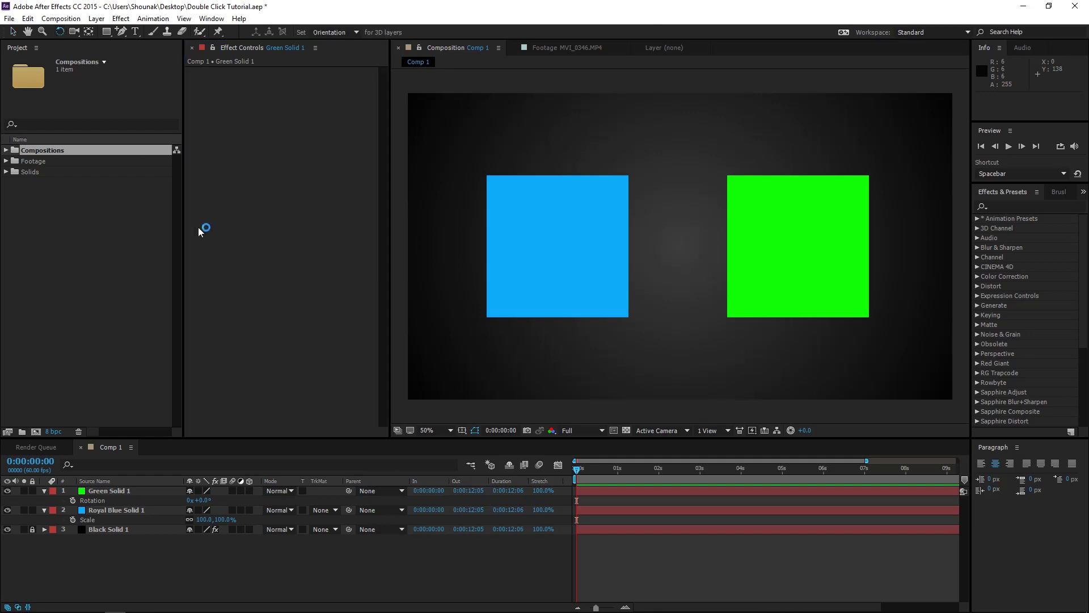
click(141, 489)
mouse_move(207, 504)
mouse_down()
mouse_move(233, 501)
mouse_move(216, 501)
mouse_up()
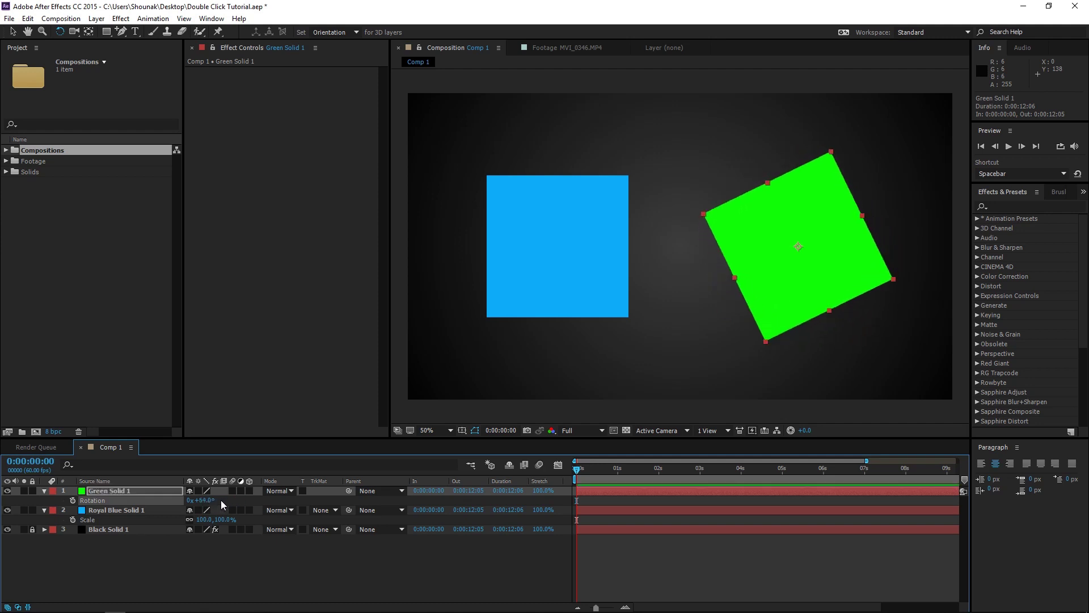
double_click(59, 32)
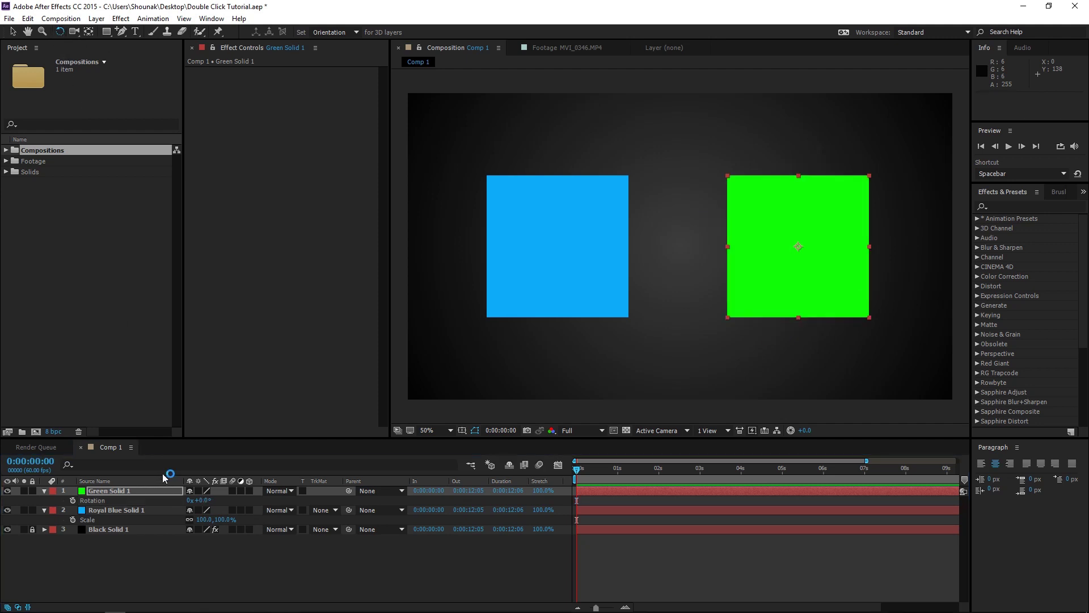
Make Green Solid 1 a 3D layer and set its X, Y and Z Rotation to 30°, 40° and 52°
click(250, 491)
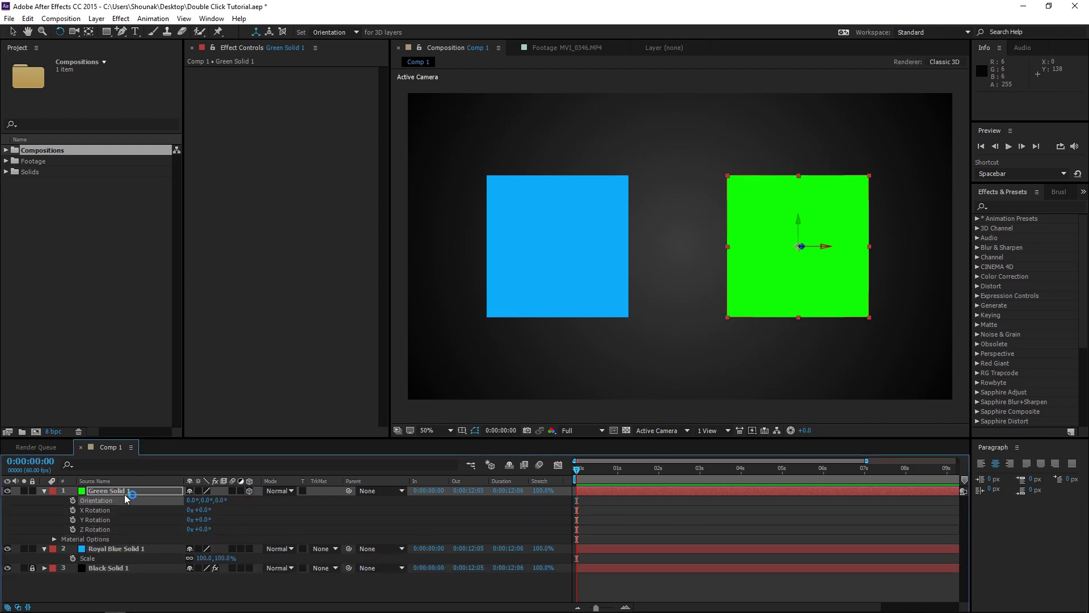
click(208, 510)
text(30)
key(Tab)
text(40)
key(Tab)
text(52)
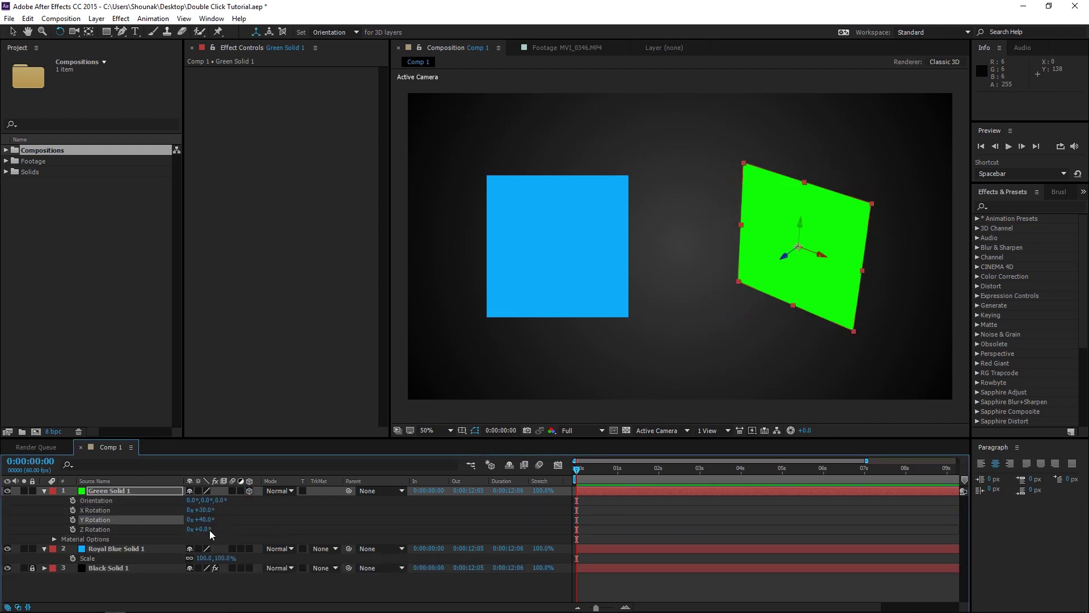
key(Return)
Change the orientation of Green Solid 1 to 203°, 0°, 309° and reset all its rotation values with the Rotation tool
drag(223, 500, 319, 501)
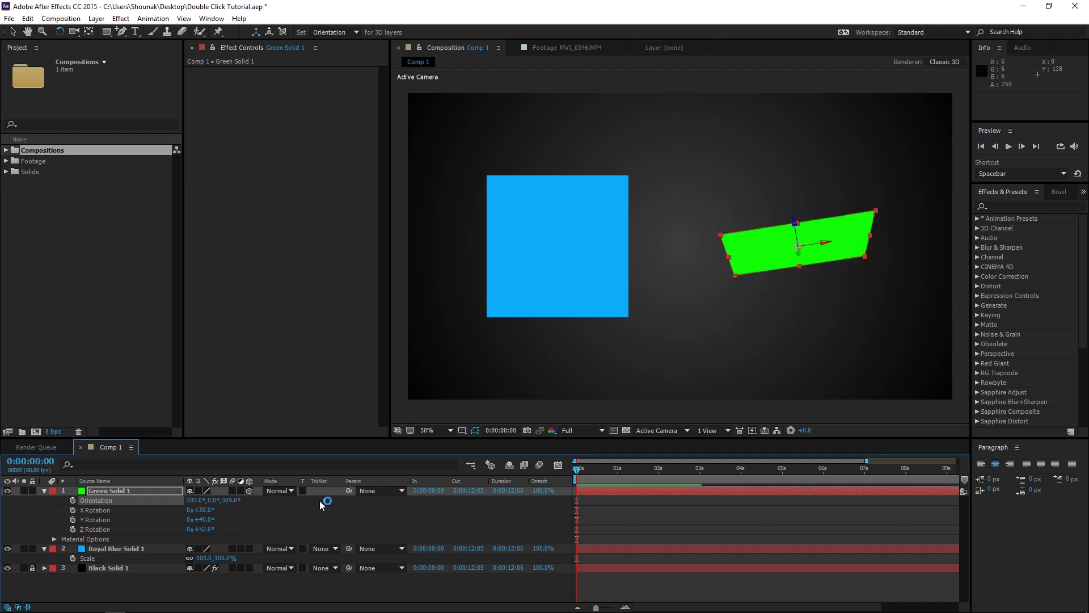
double_click(61, 32)
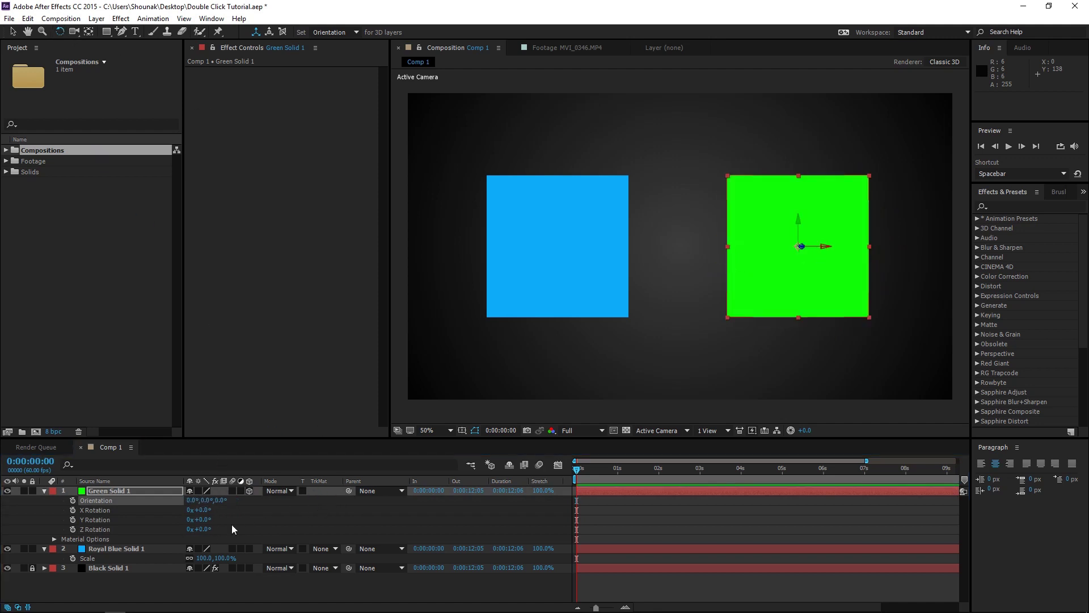
click(271, 503)
click(106, 102)
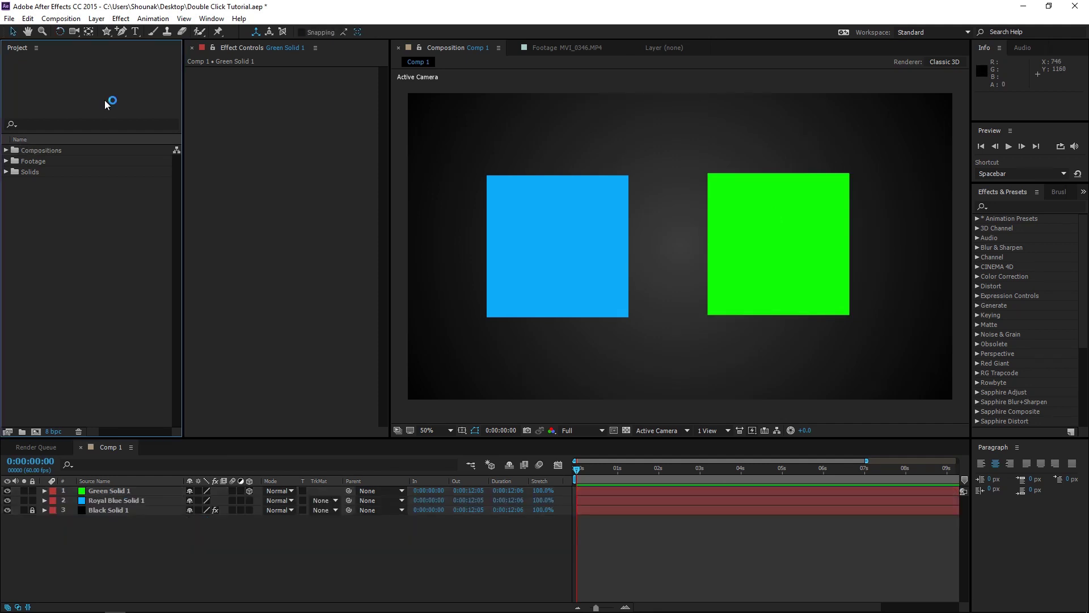
Draw a star-shaped mask from the centre of Green Solid 1, reaching almost to the square's edges
click(88, 32)
click(135, 491)
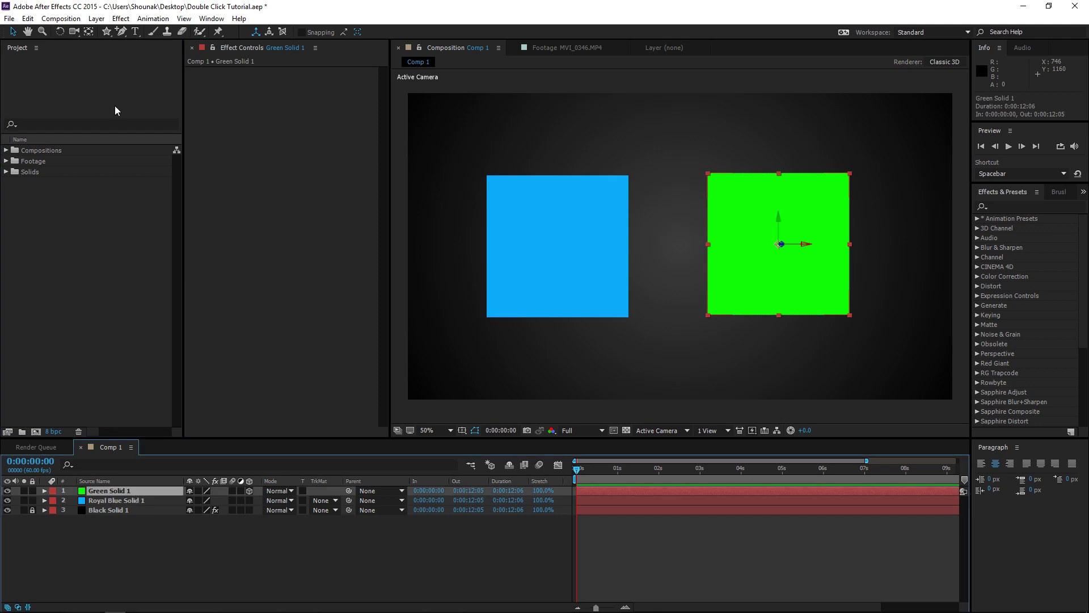
click(107, 31)
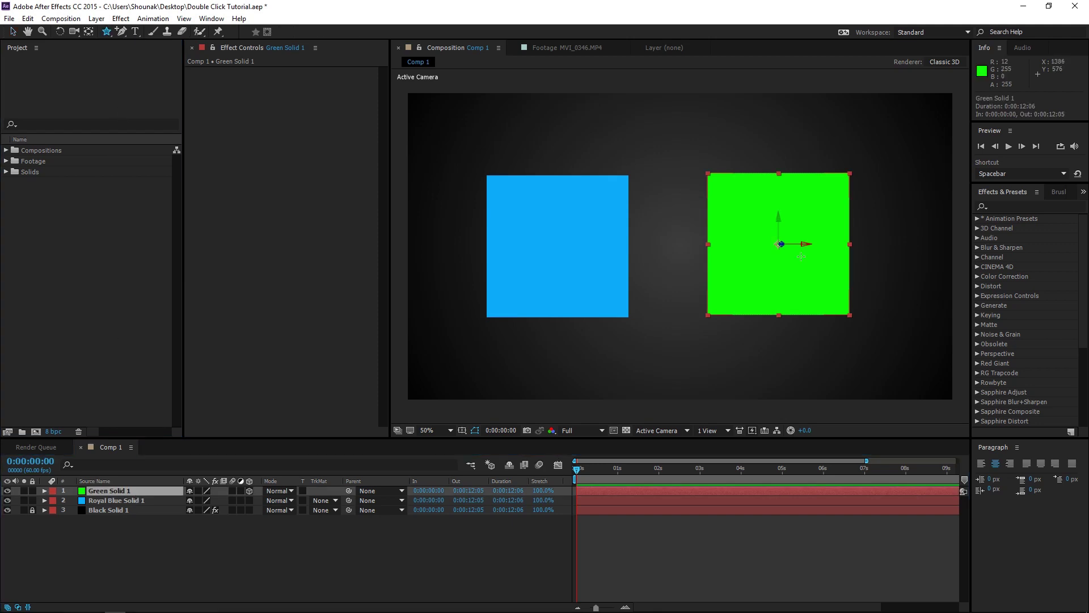
mouse_move(781, 244)
mouse_down()
mouse_move(808, 309)
mouse_move(845, 336)
mouse_move(818, 301)
mouse_up()
key(v)
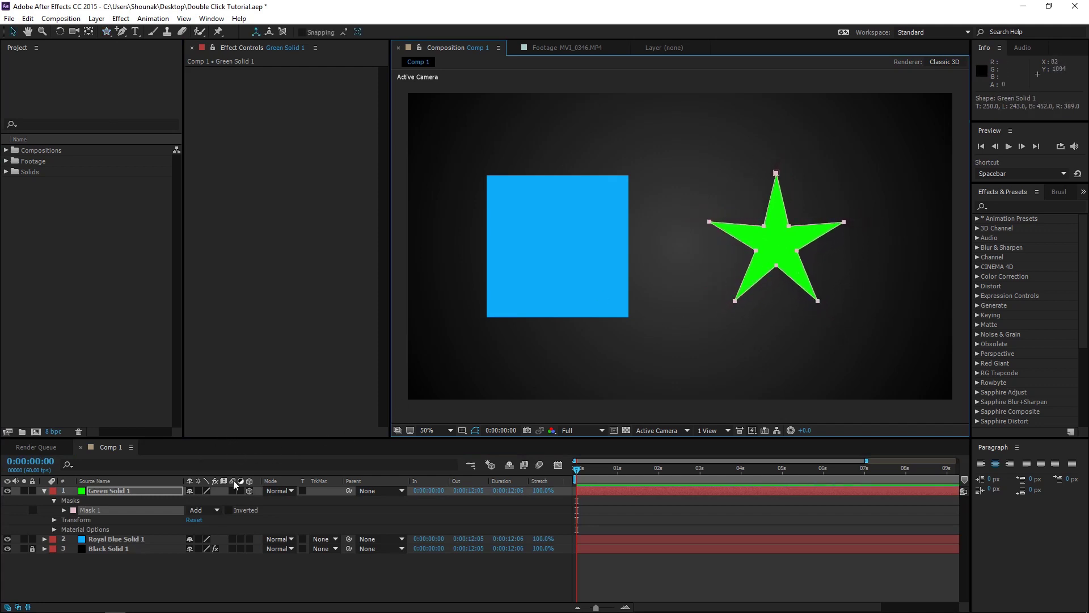
Set the star mask's mode to None and its mask color to black (000000)
click(206, 511)
click(212, 525)
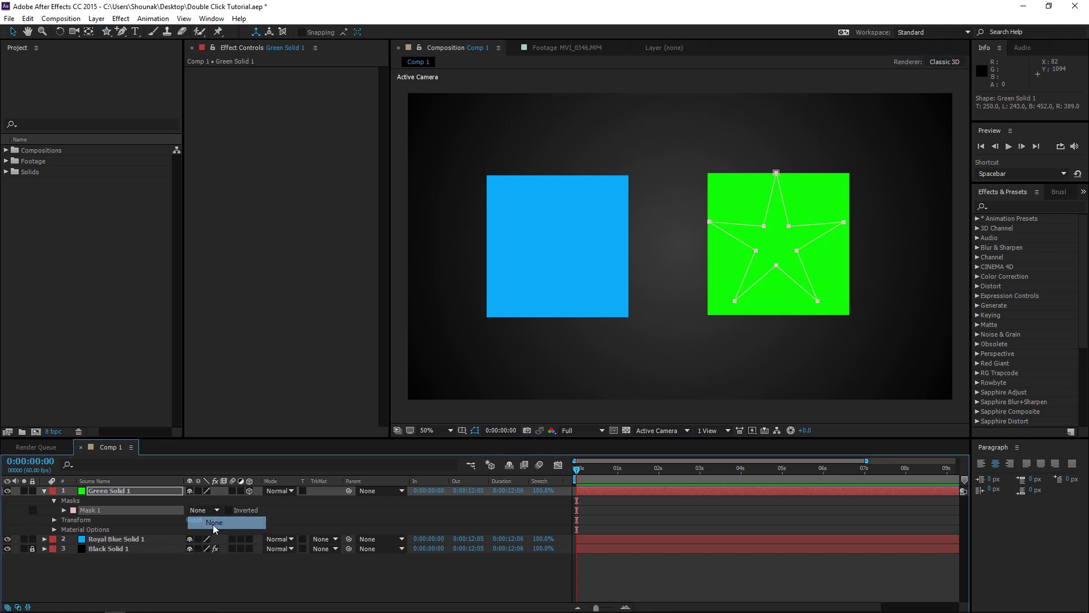
click(73, 510)
drag(214, 414, 192, 439)
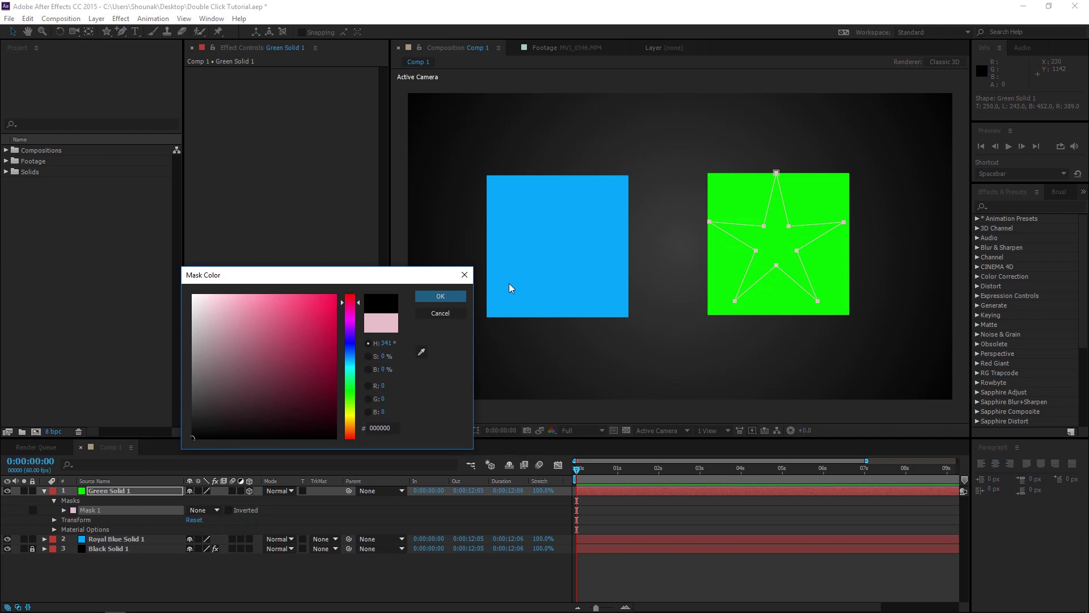
click(440, 297)
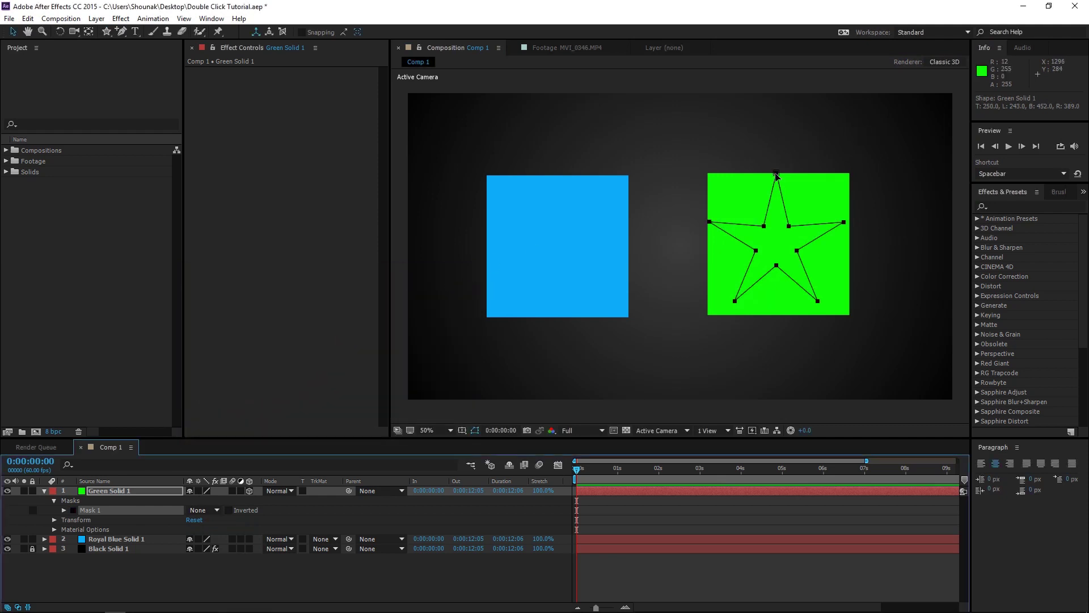
Free-transform the star mask on the green square, narrowing it toward the left side and stretching it down near the lower edge
double_click(842, 174)
drag(843, 172, 792, 180)
drag(775, 217, 772, 215)
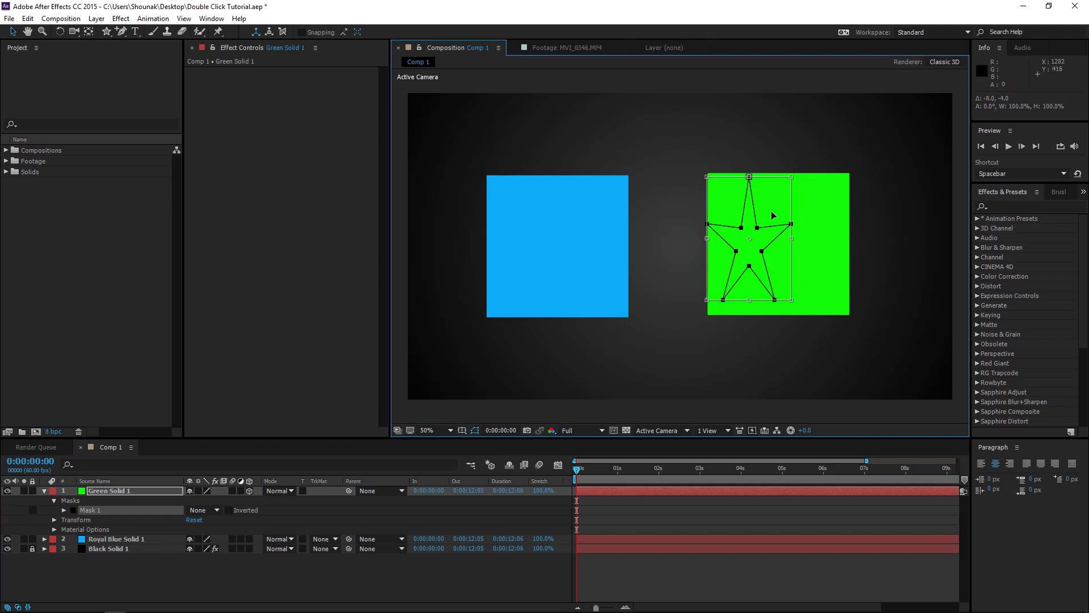
drag(792, 299, 797, 311)
drag(770, 273, 777, 282)
key(Return)
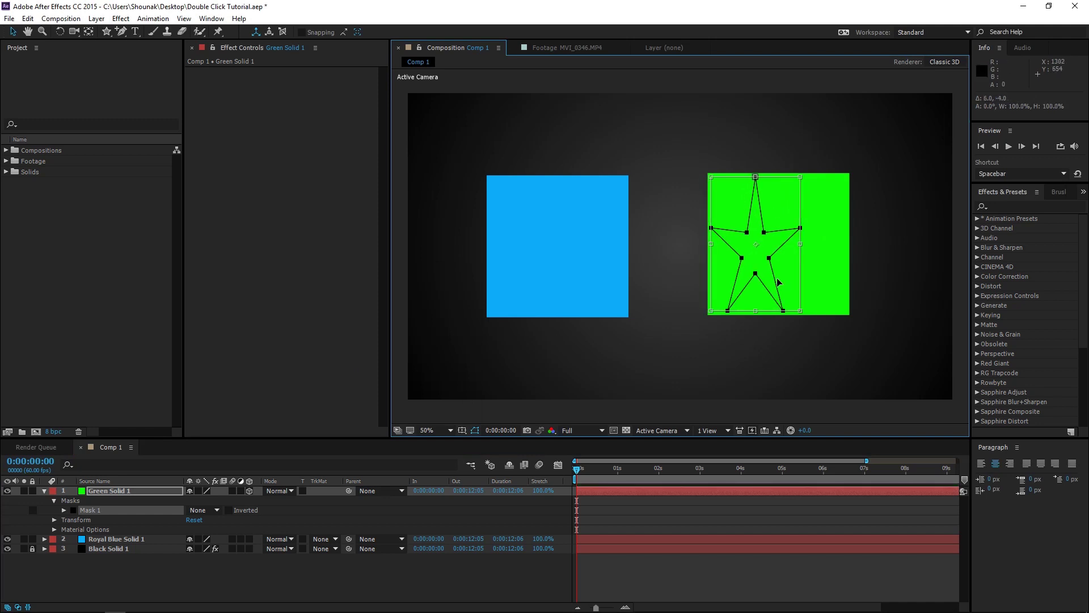
Move the anchor point of Green Solid 1 to just below the blue square's lower-right corner with the Pan Behind tool
click(164, 495)
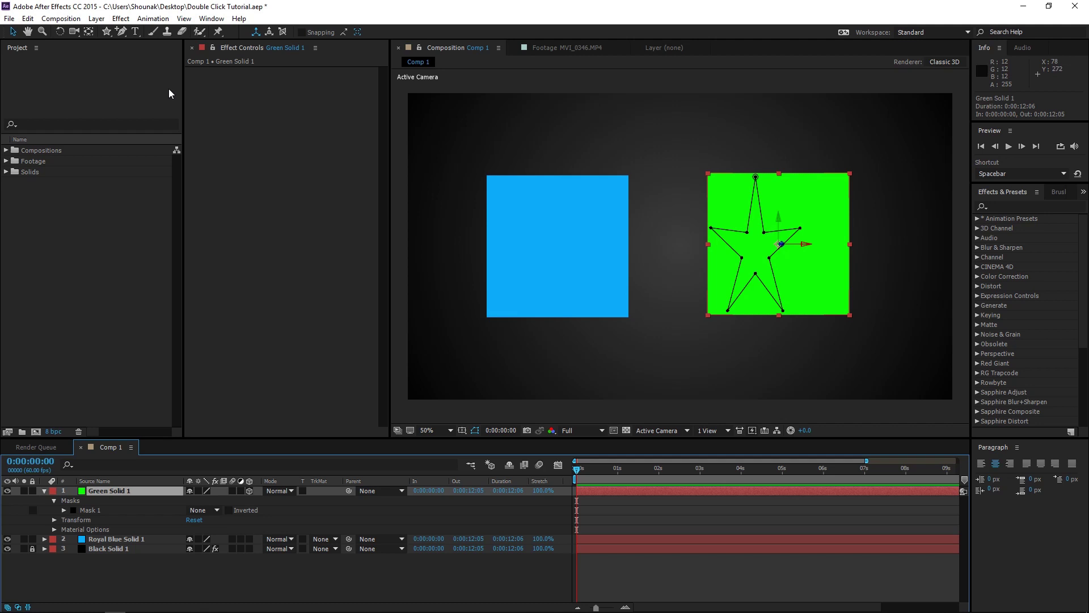
key(y)
click(781, 245)
drag(781, 245, 627, 336)
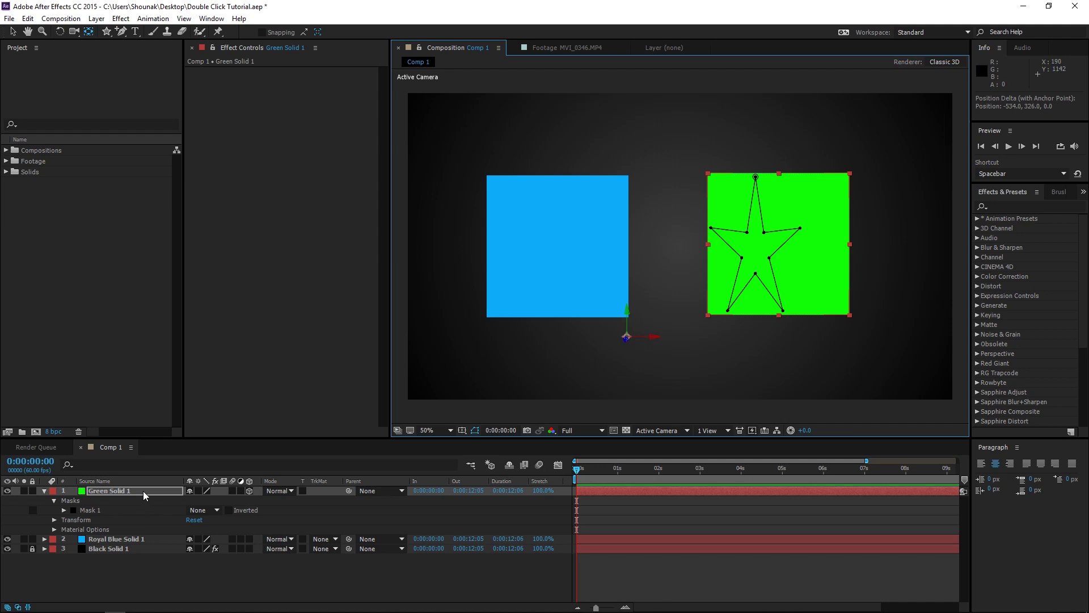
Try resetting Green Solid 1's anchor point to the layer centre and setting Mask 1's mode to Add, and undo both changes
double_click(88, 33)
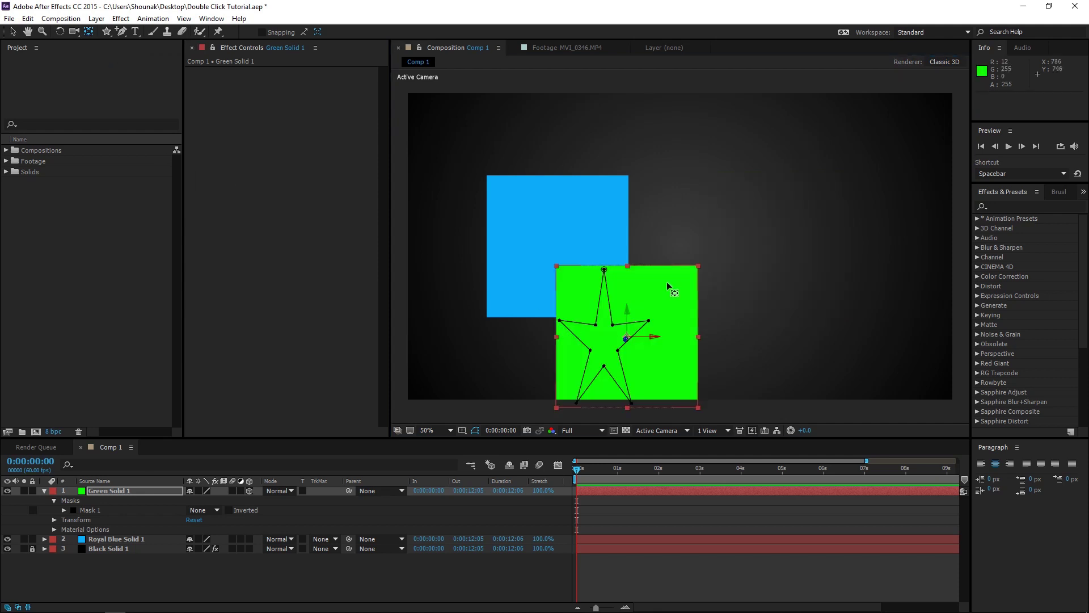
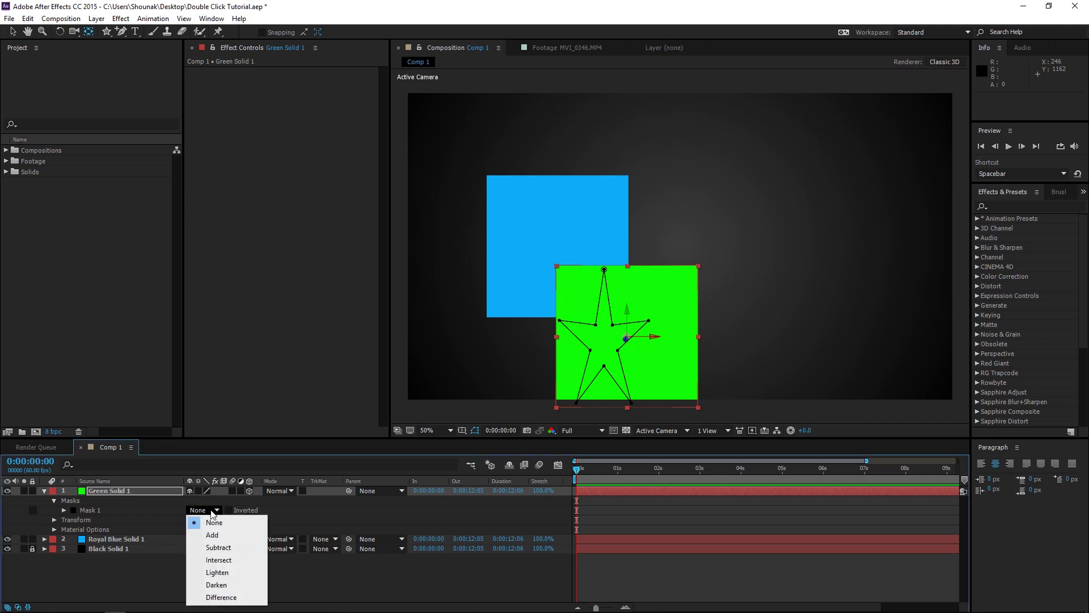
click(216, 535)
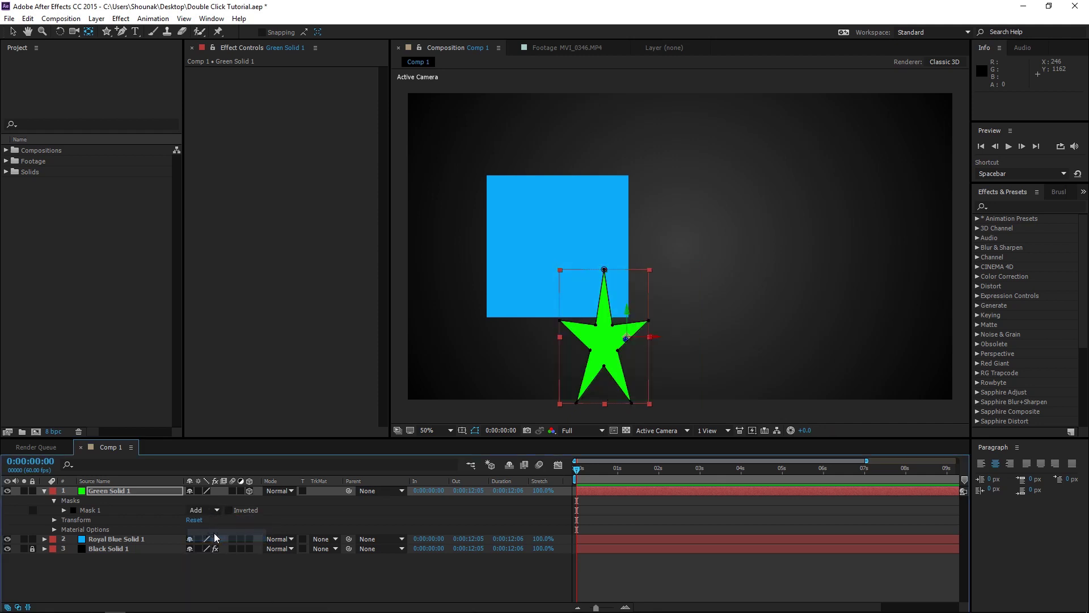
click(89, 33)
key(ctrl+z)
key(ctrl+z)
key(ctrl+z)
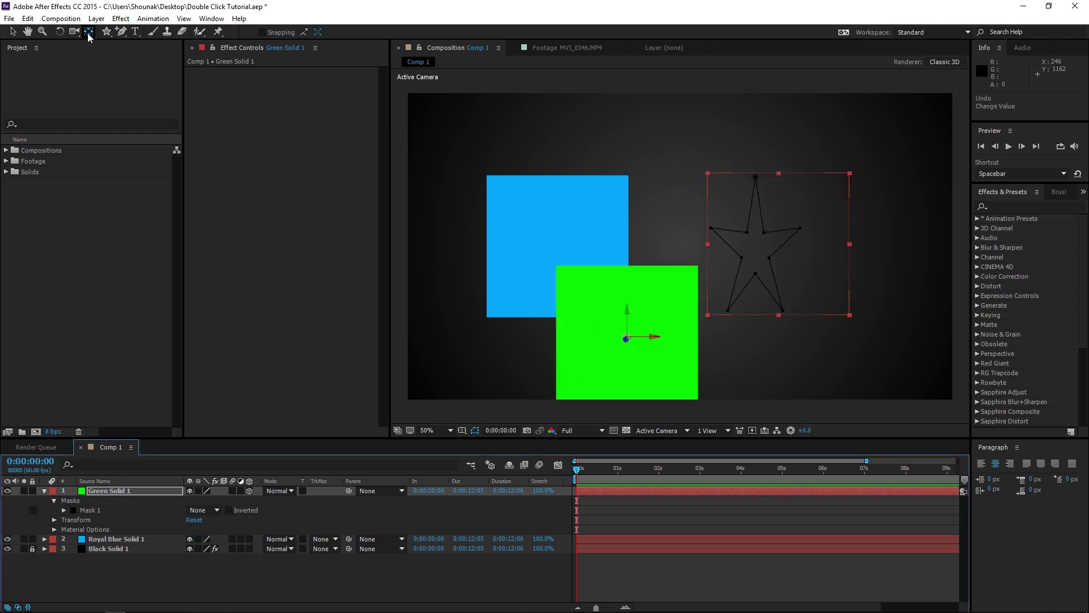
Centre the anchor point of Green Solid 1 on the green square while keeping the layer in place
click(89, 37)
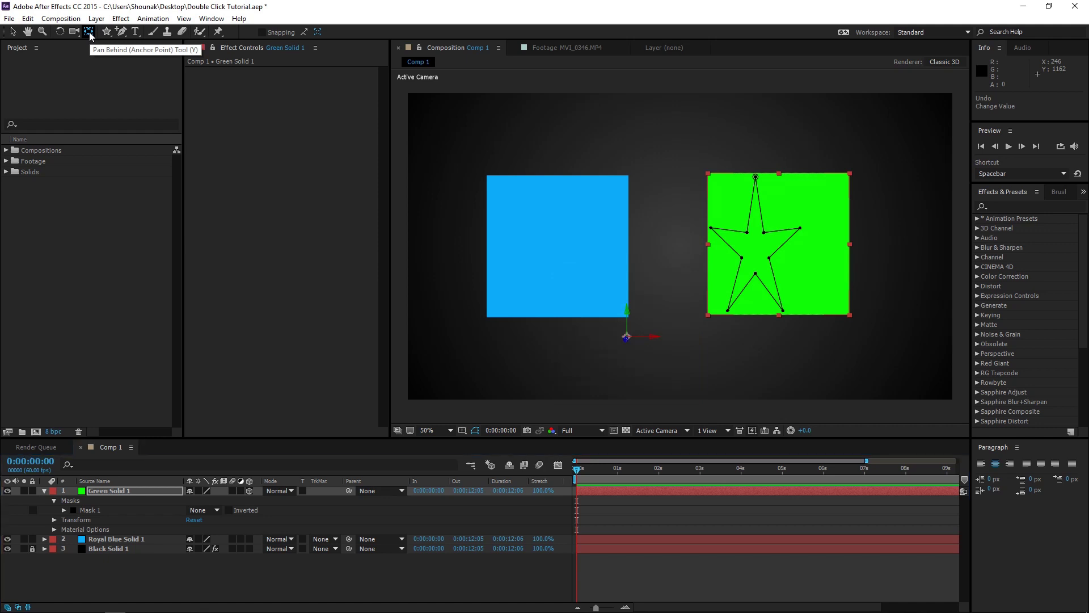
double_click(89, 33)
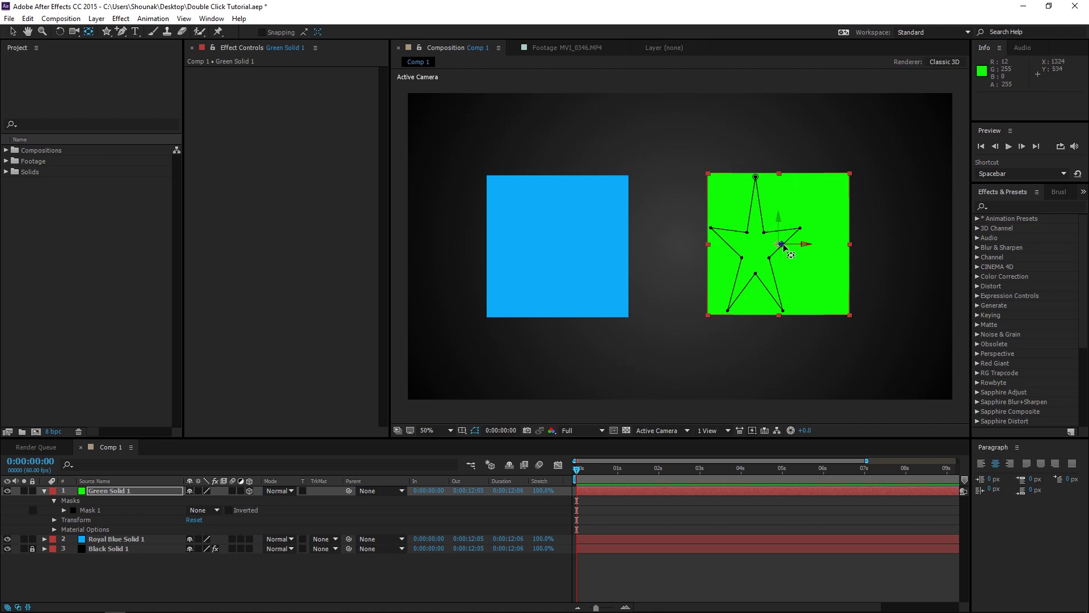
Set Mask 1's mode to Add and centre the layer's anchor point on the masked star without moving the layer
click(207, 511)
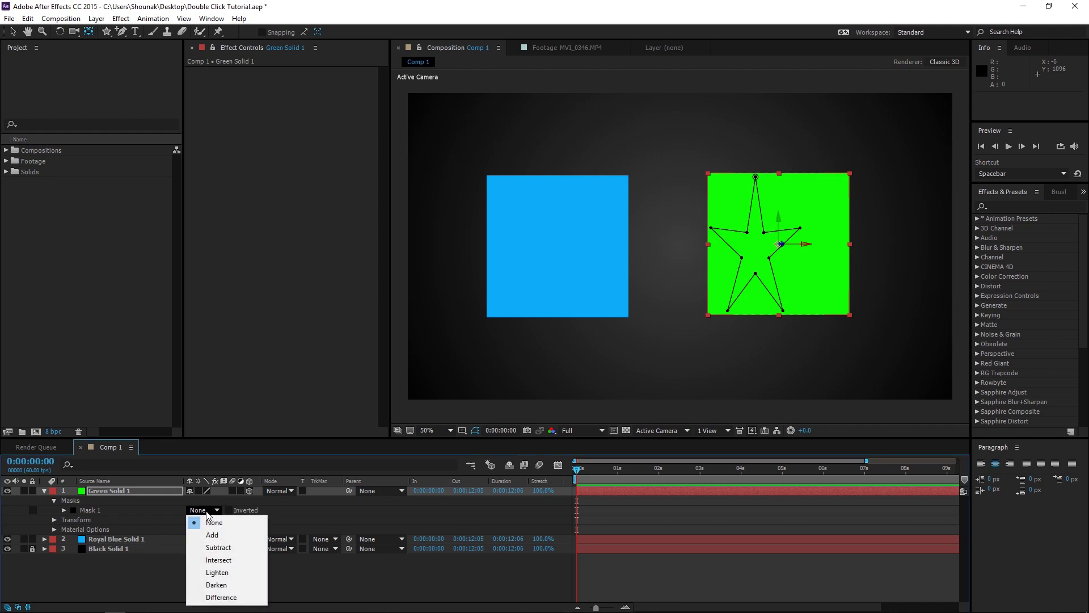
click(213, 535)
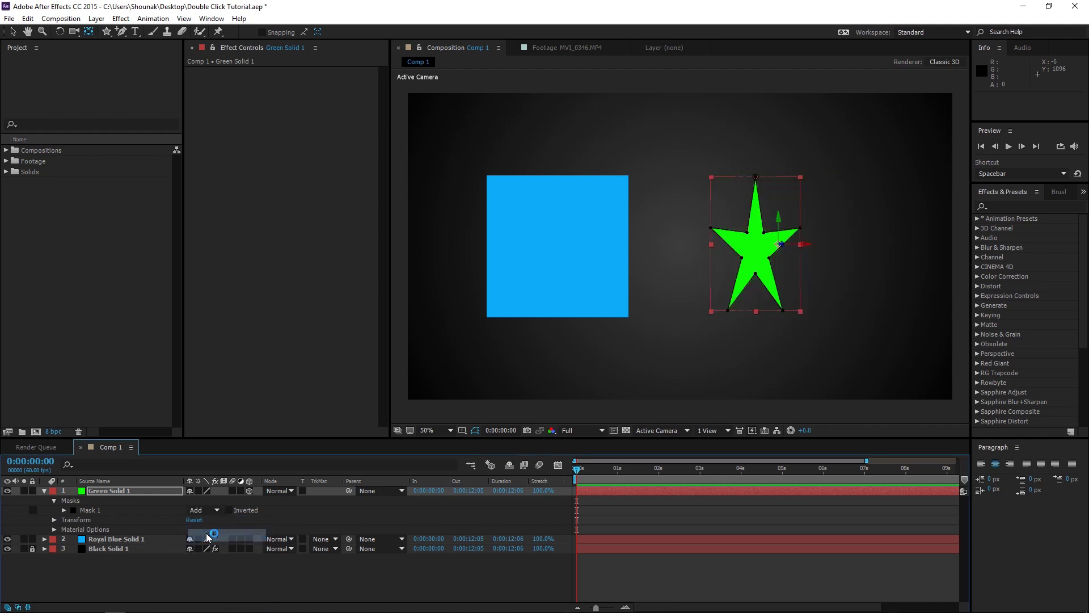
double_click(91, 33)
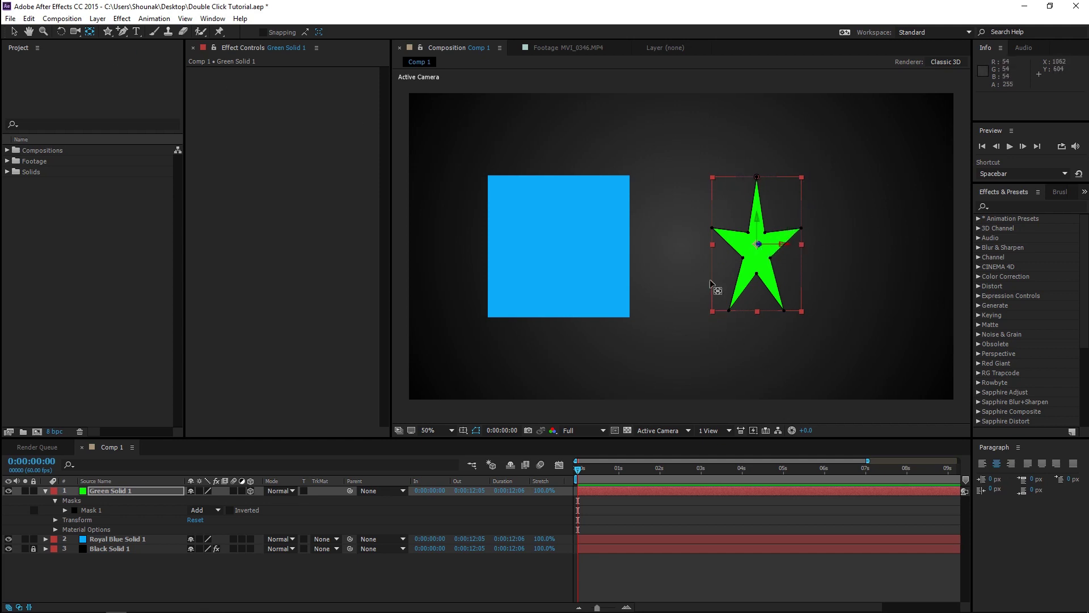
Set Mask 1's mode to None and centre the anchor point on the full green square without moving it
click(218, 510)
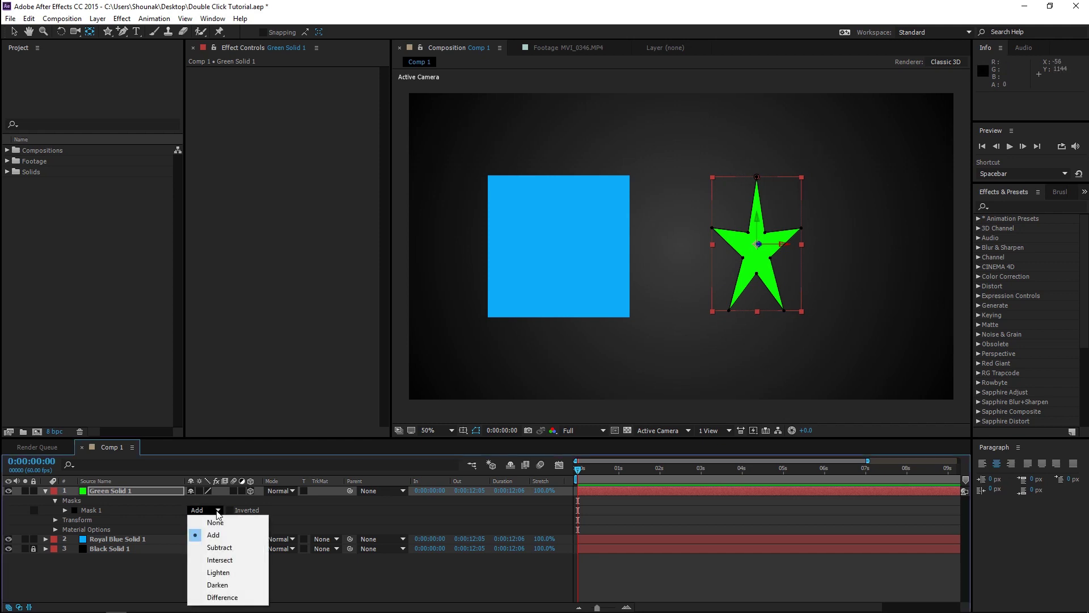
click(224, 522)
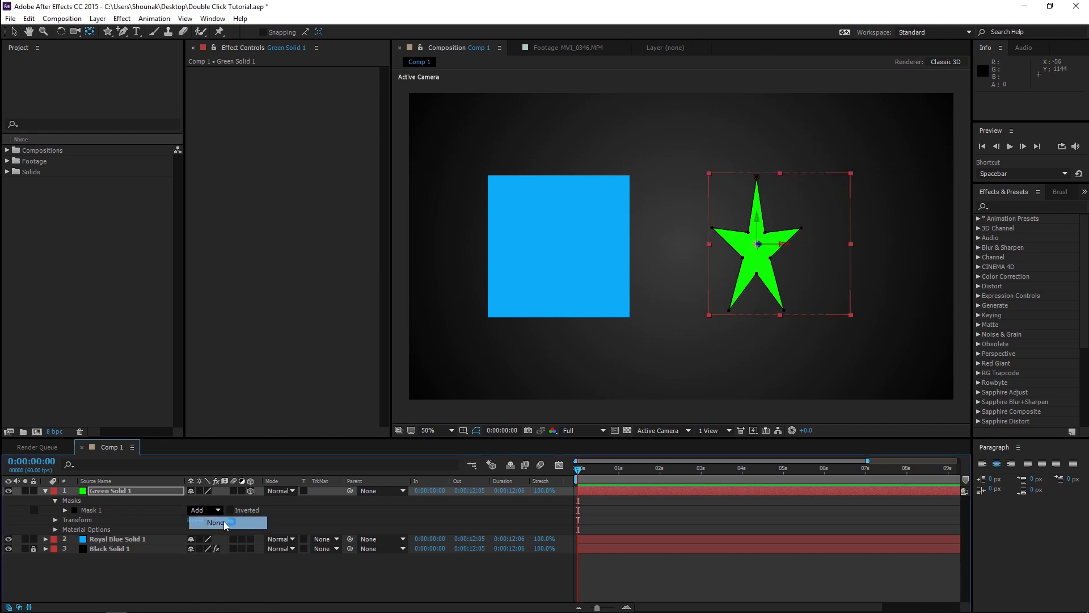
click(91, 33)
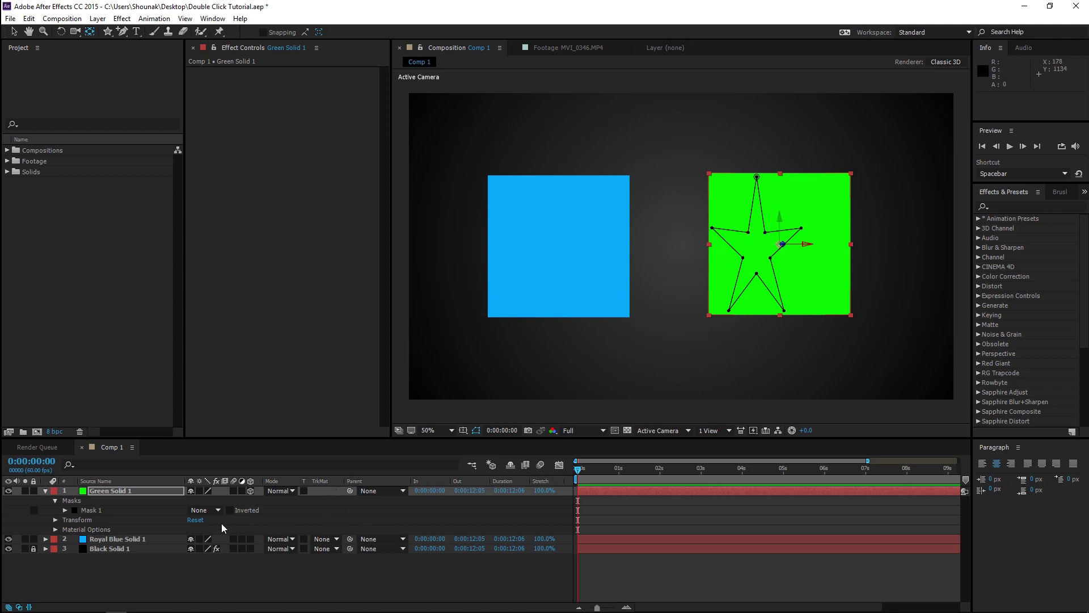
Delete Mask 1 from Green Solid 1 and move the layer's anchor point to below the gap between the two squares
key(Delete)
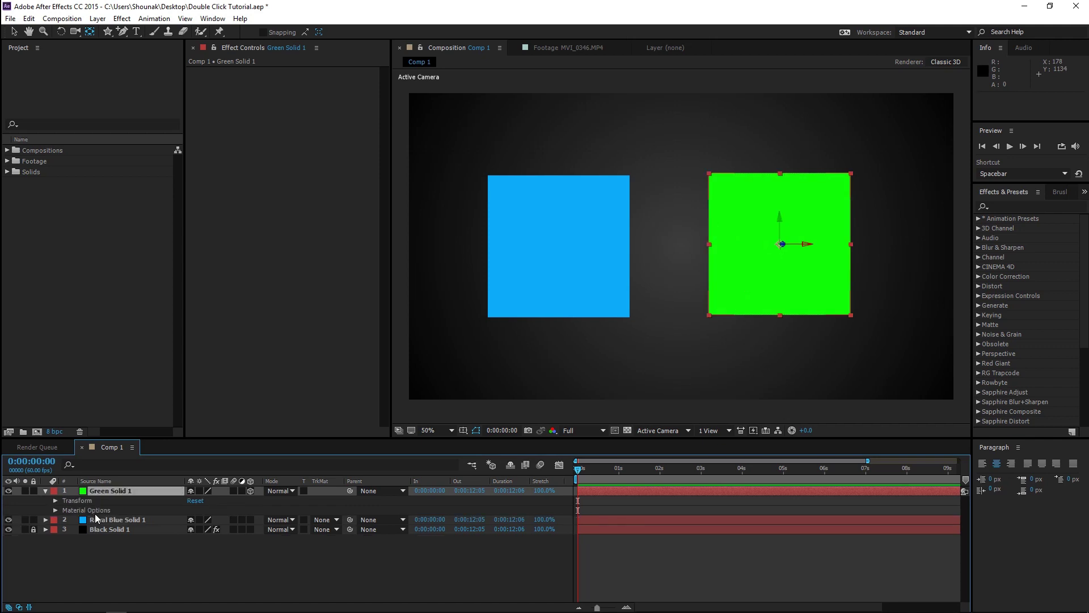
key(v)
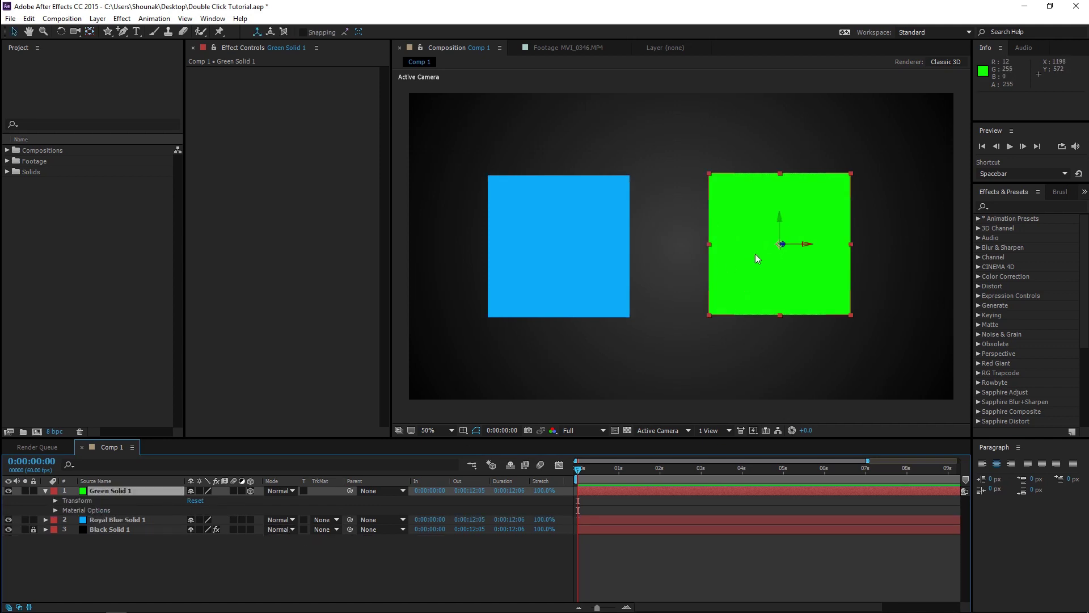
key(c)
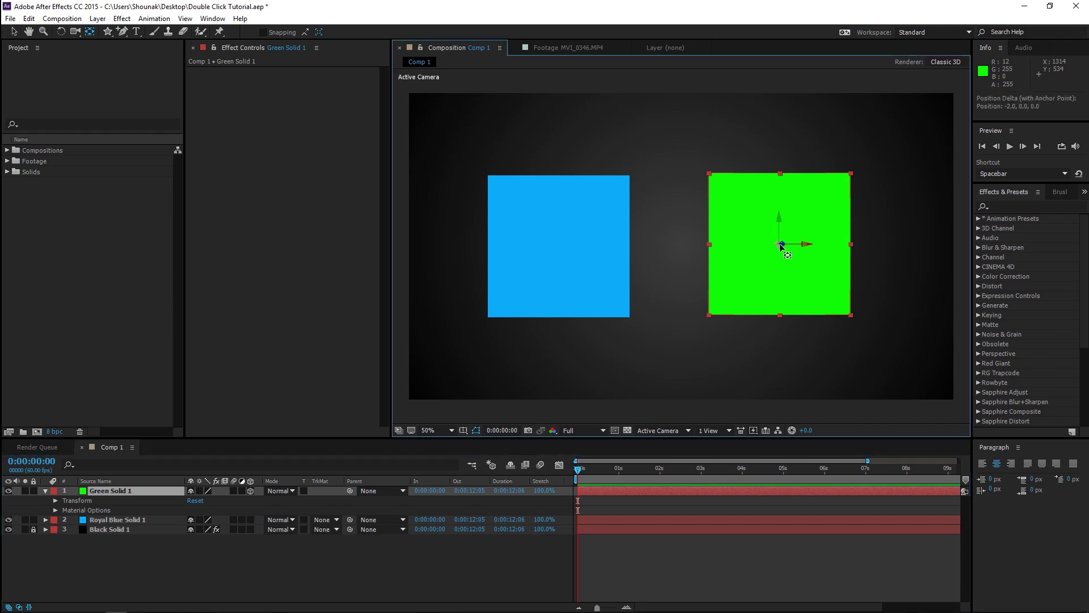
drag(782, 246, 648, 355)
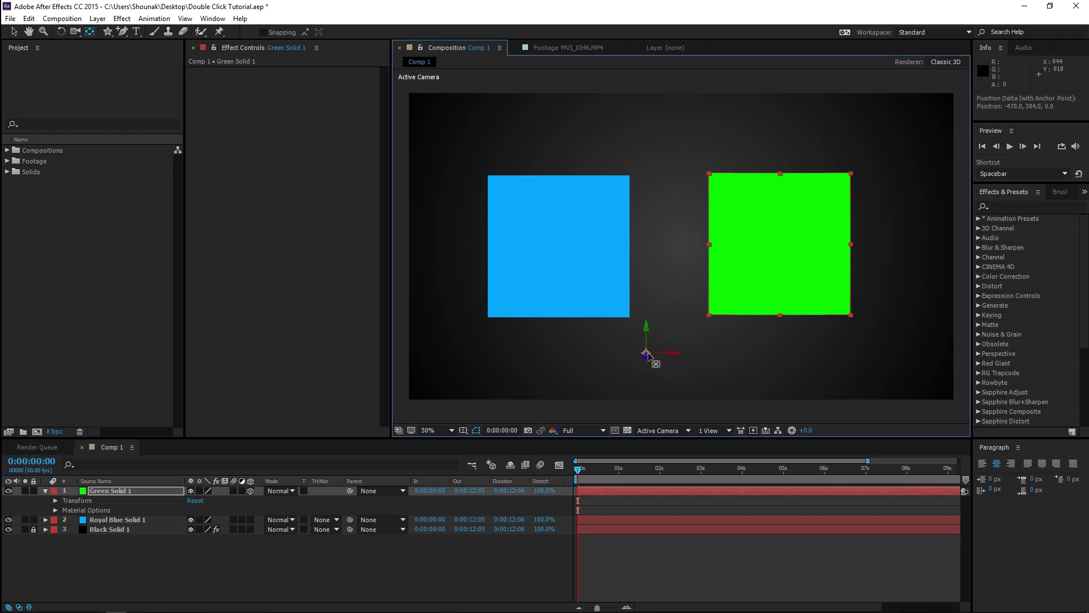
Reset Green Solid 1's anchor point to 250, 250 and its position to 960, 540, and reveal its transform properties
double_click(90, 31)
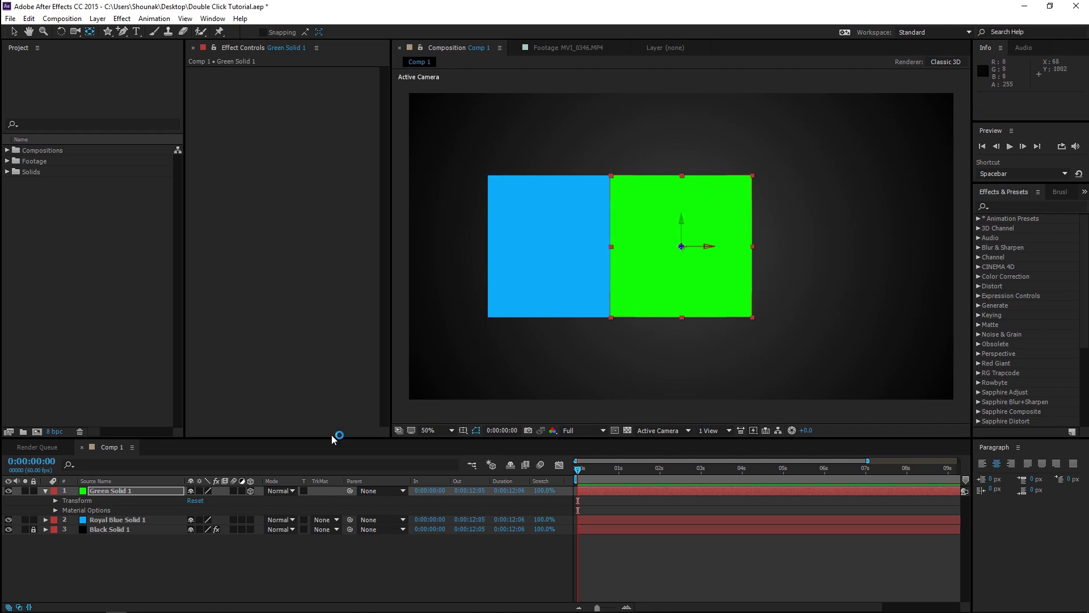
click(57, 500)
click(56, 500)
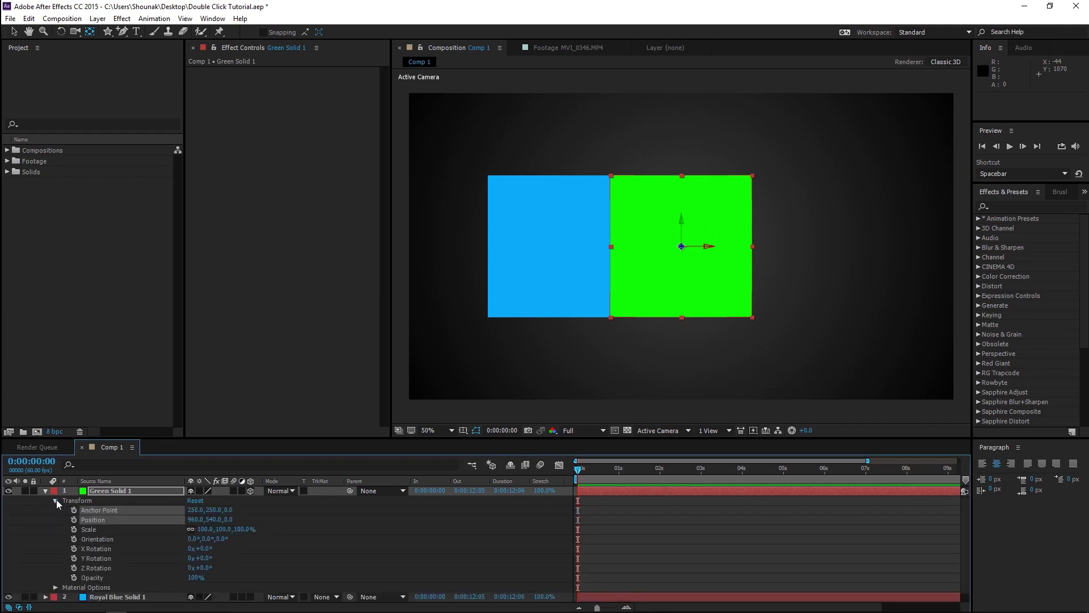
click(124, 520)
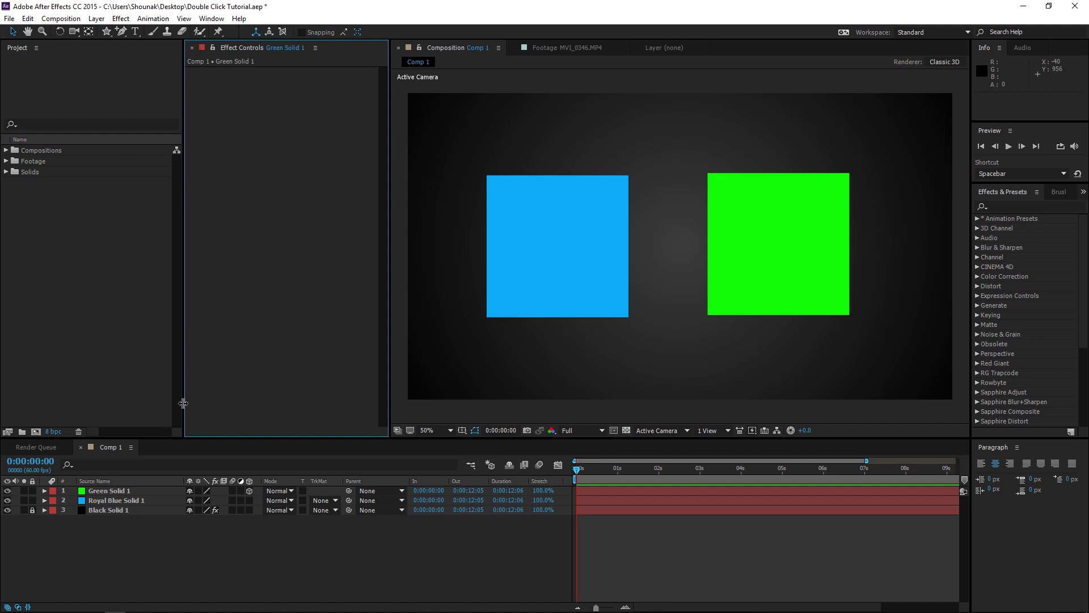
Scale Royal Blue Solid 1 to 143%, rotate it to 57° and move it to about 816, 724
click(114, 500)
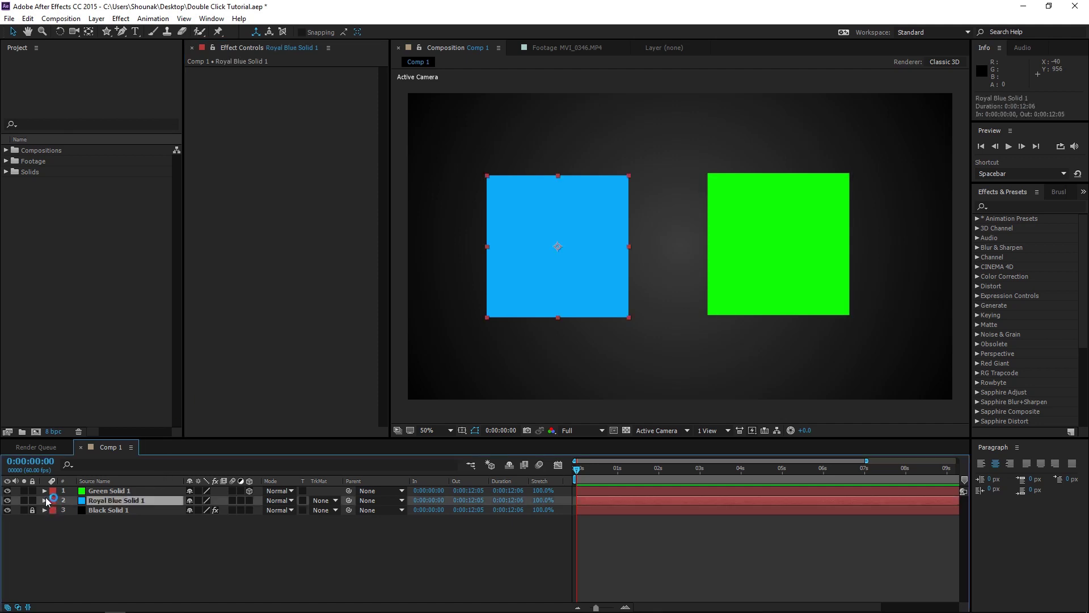
click(45, 500)
click(71, 511)
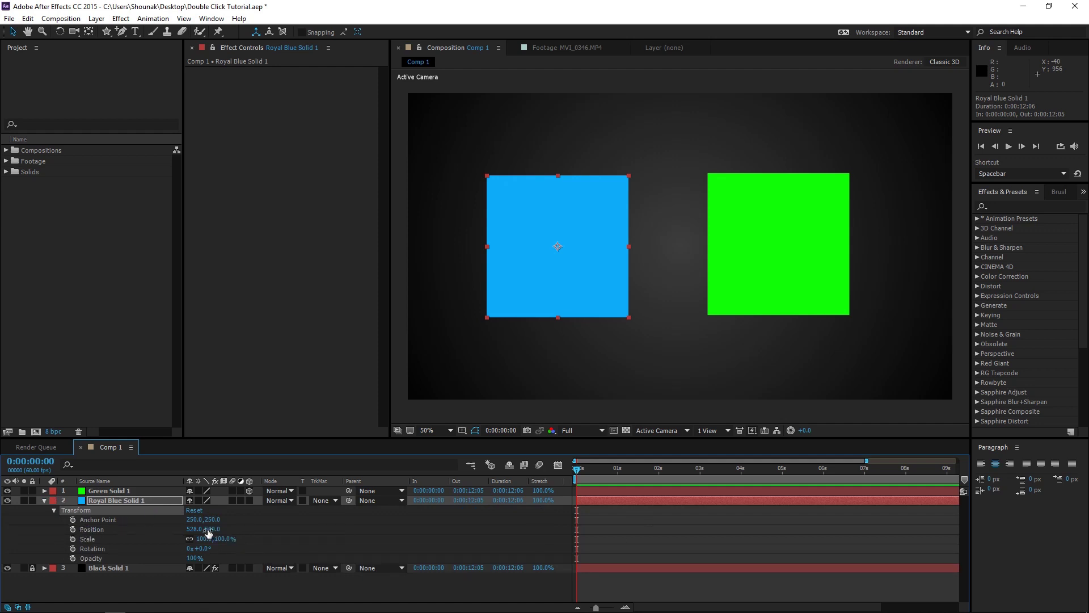
drag(217, 530, 247, 538)
drag(516, 307, 566, 267)
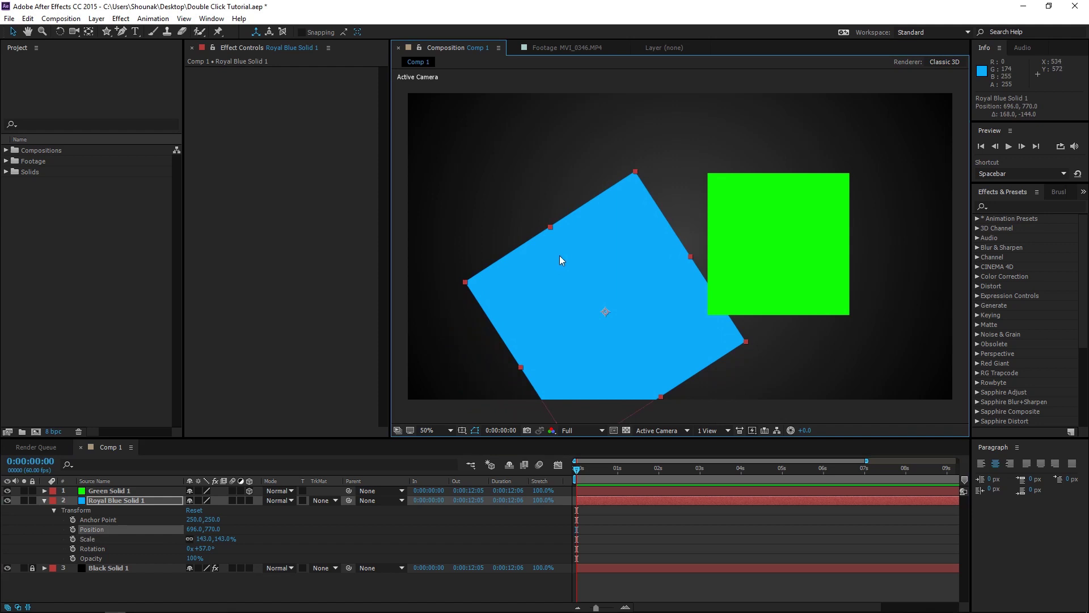
key(y)
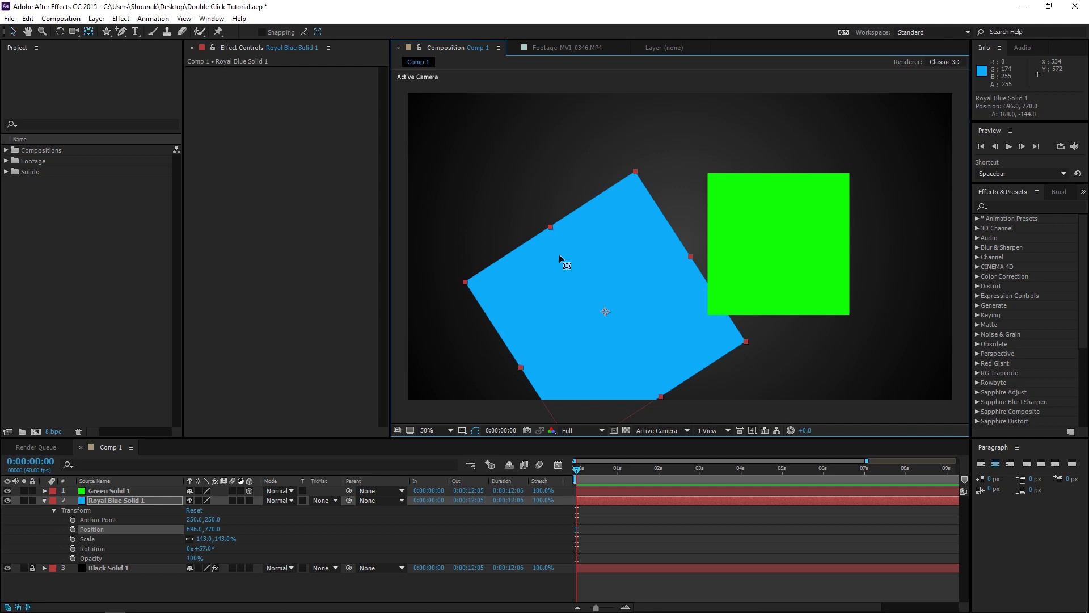
key(v)
drag(574, 267, 609, 252)
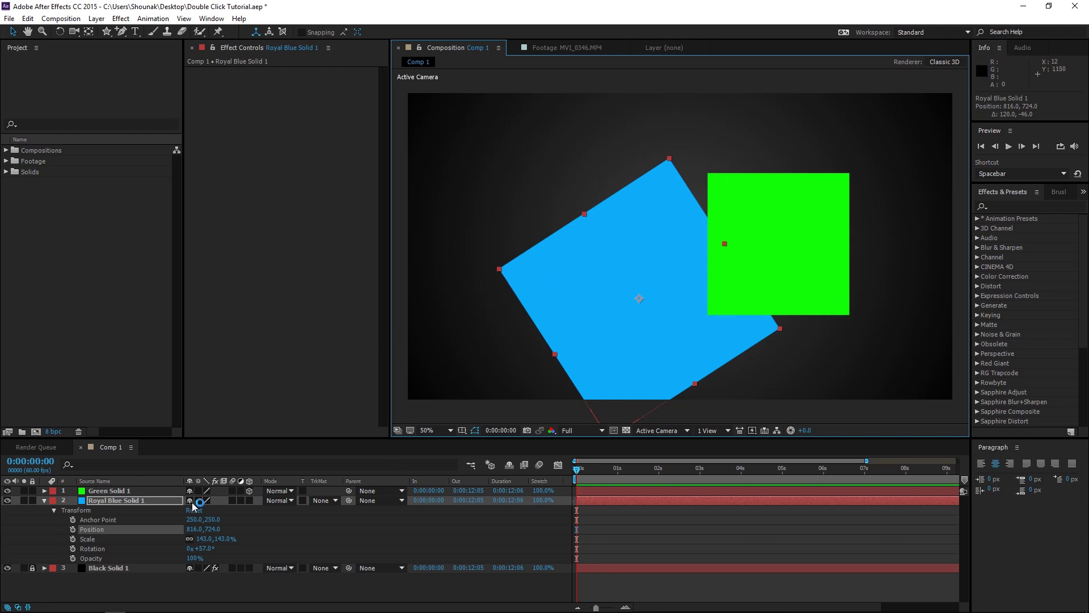
Add Position, Scale and Rotation keyframes to Royal Blue Solid 1 at the start, and move the current time to 1 second
click(73, 528)
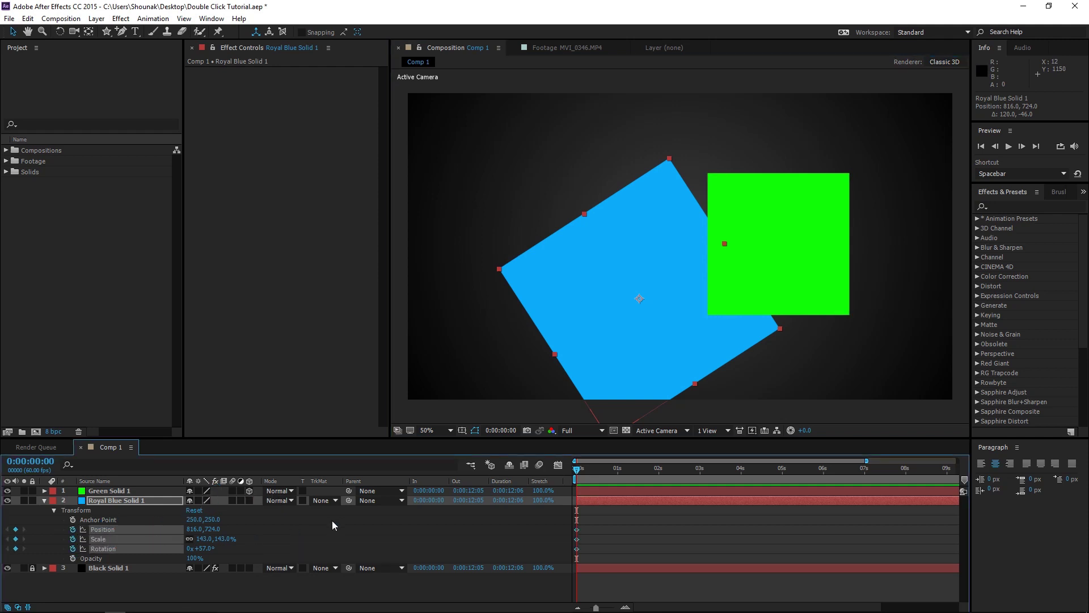
click(618, 468)
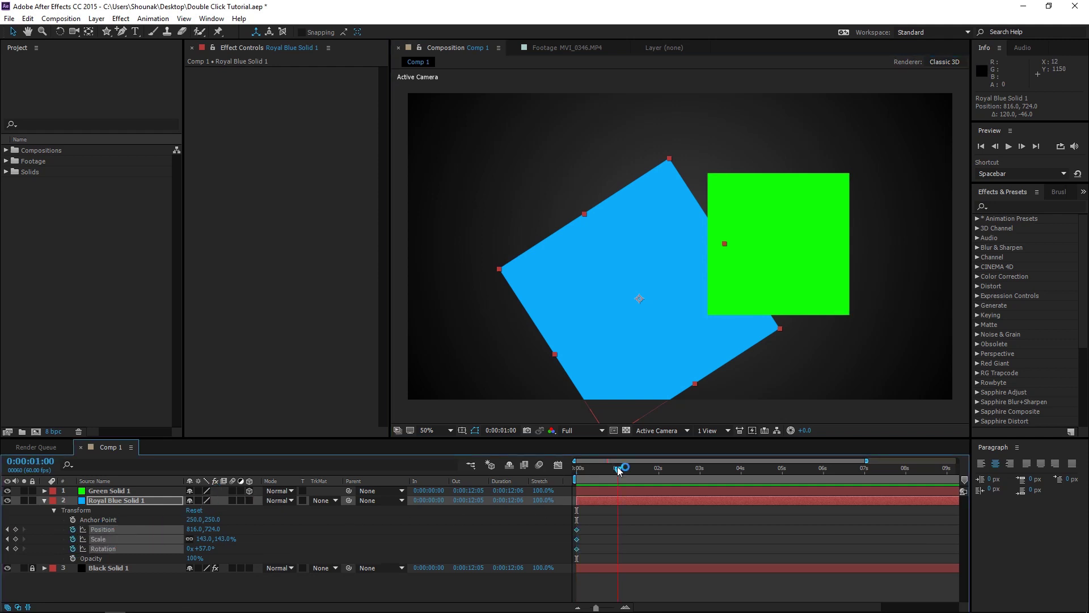
Reset Royal Blue Solid 1's scale to 100%, rotation to 0° and position to 960, 540 at 1 second using the tool resets
double_click(14, 33)
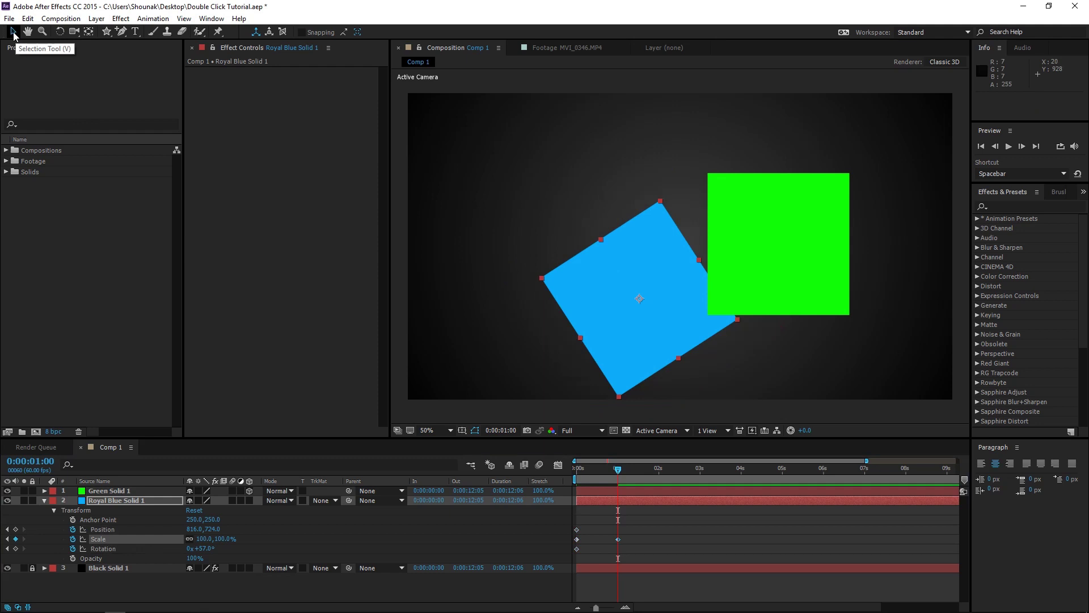
double_click(60, 33)
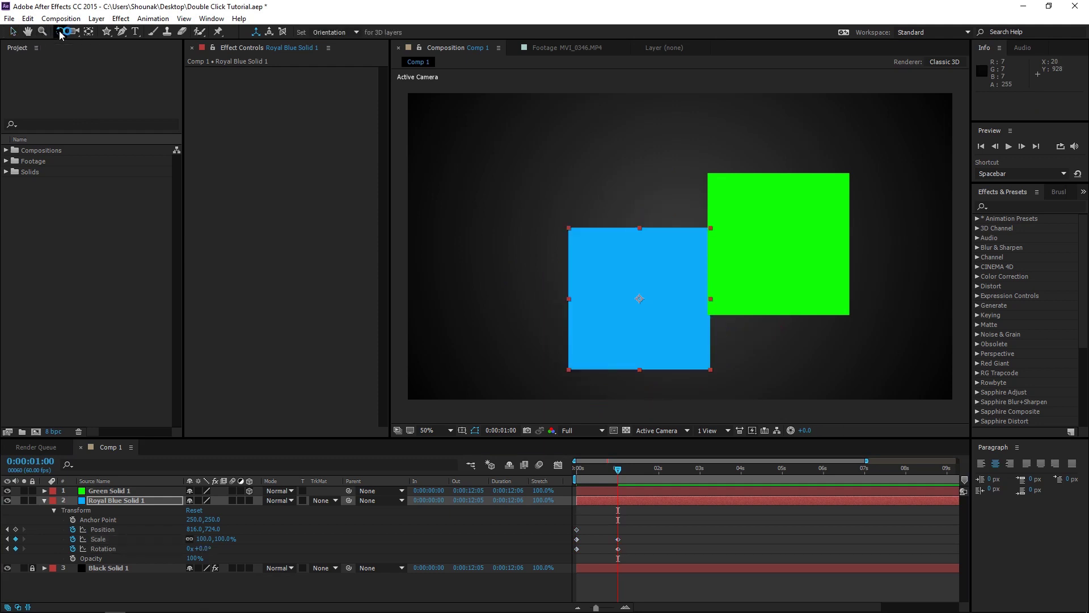
double_click(89, 33)
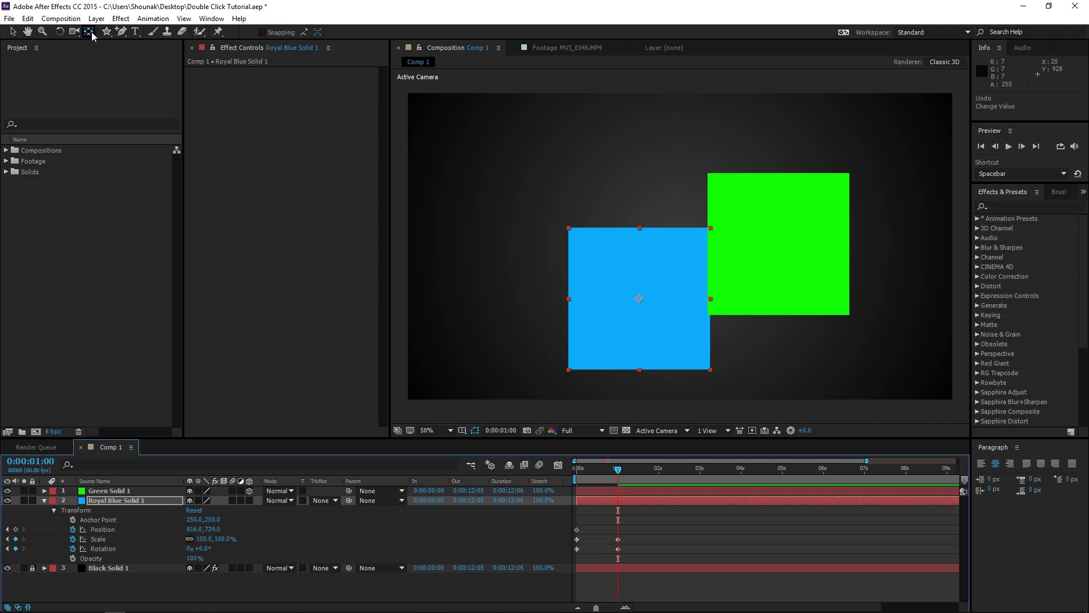
key(ctrl+shift+z)
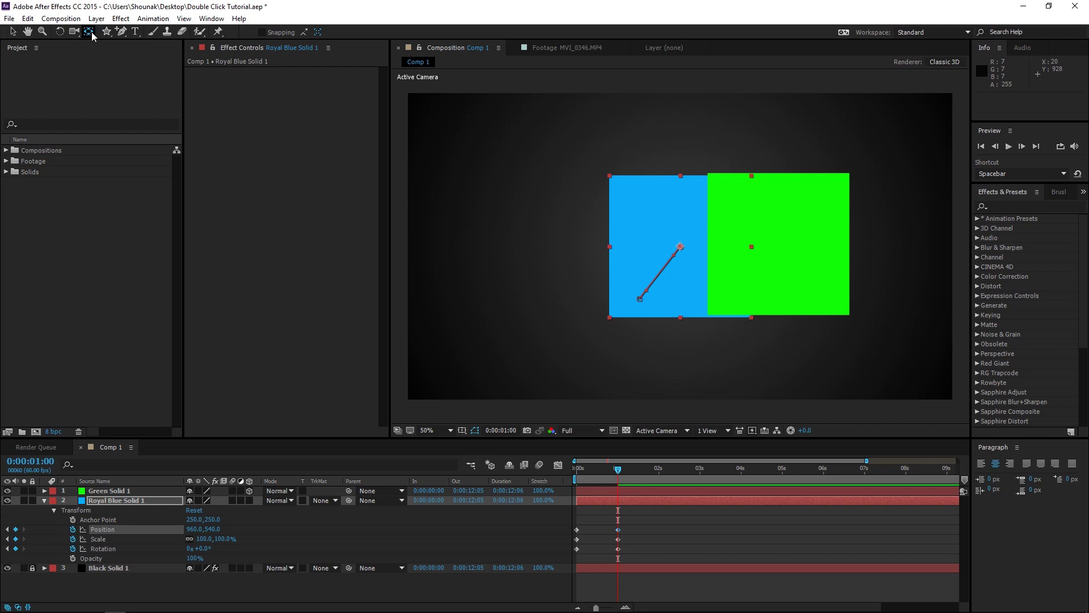
key(v)
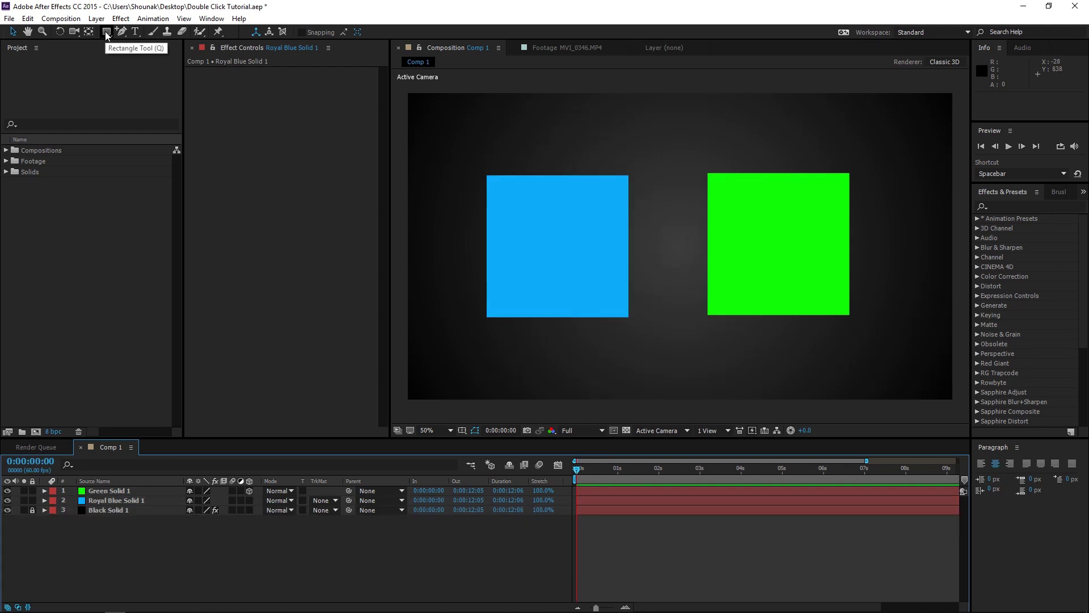
click(106, 35)
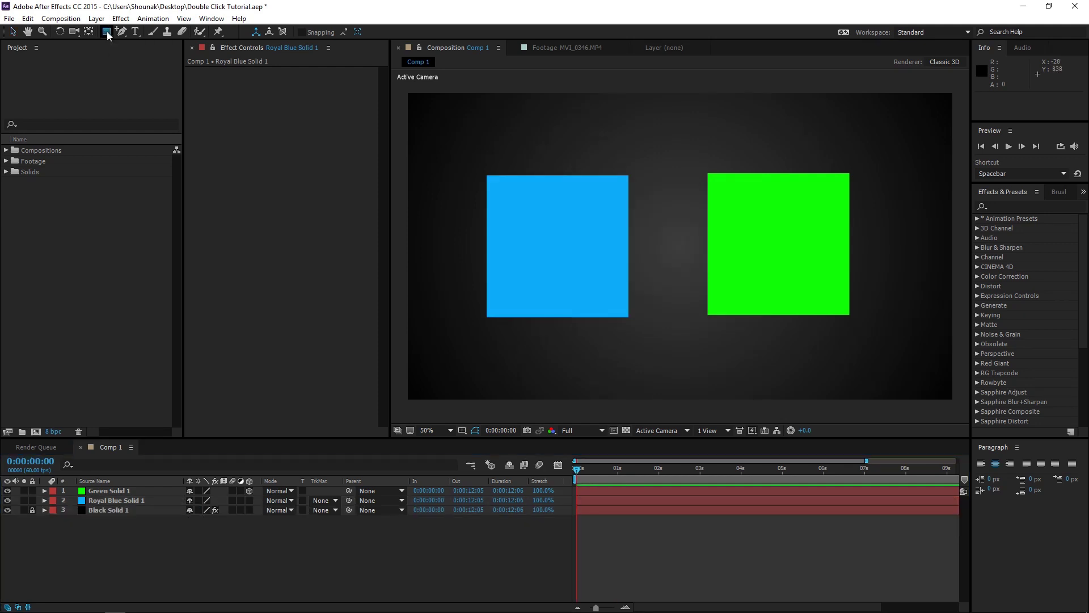
click(98, 58)
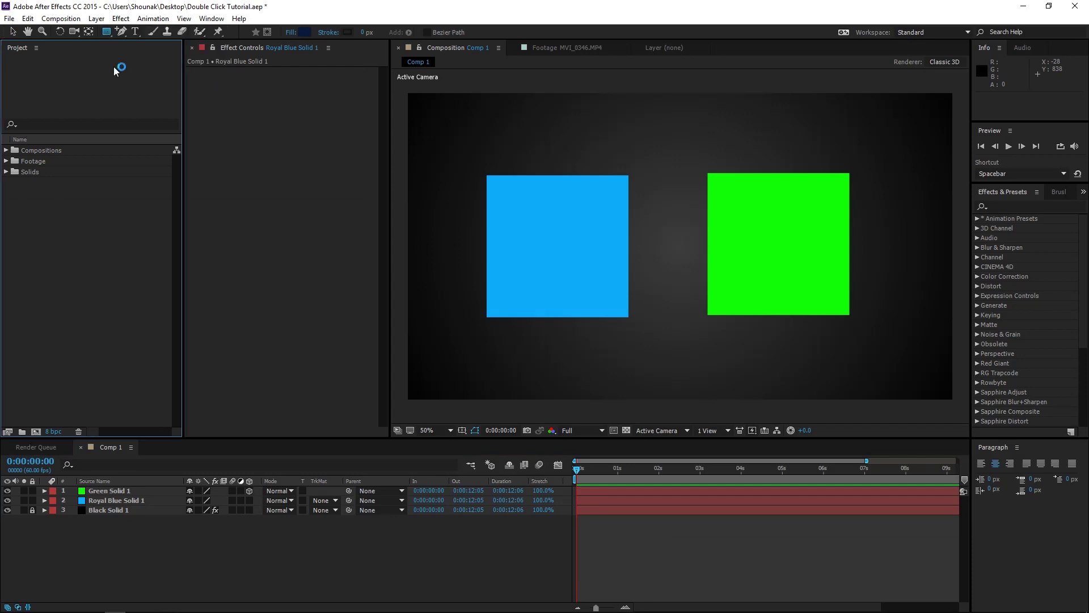
click(169, 572)
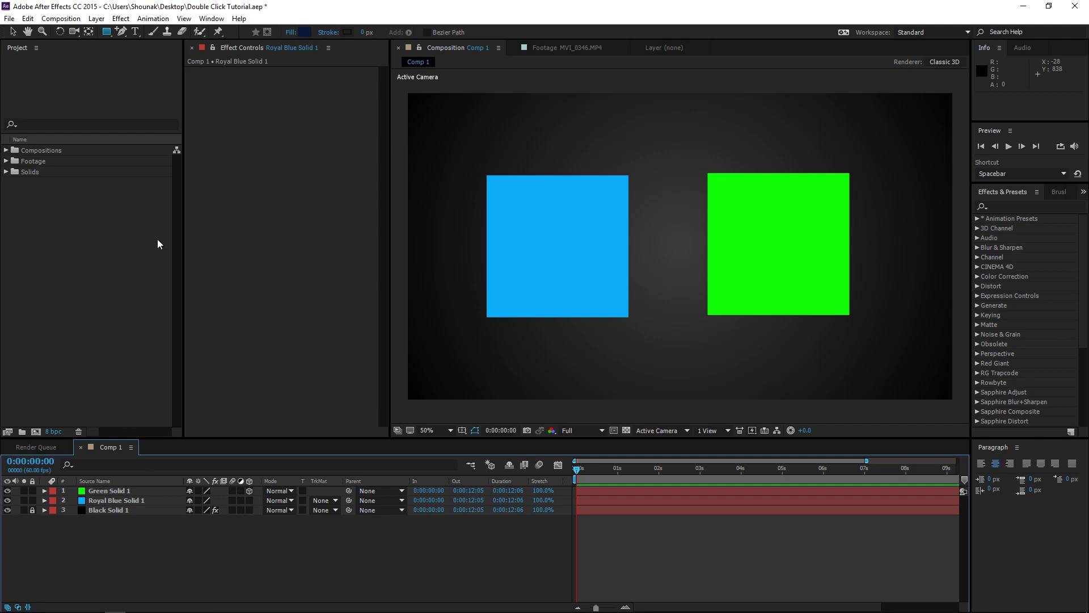
key(v)
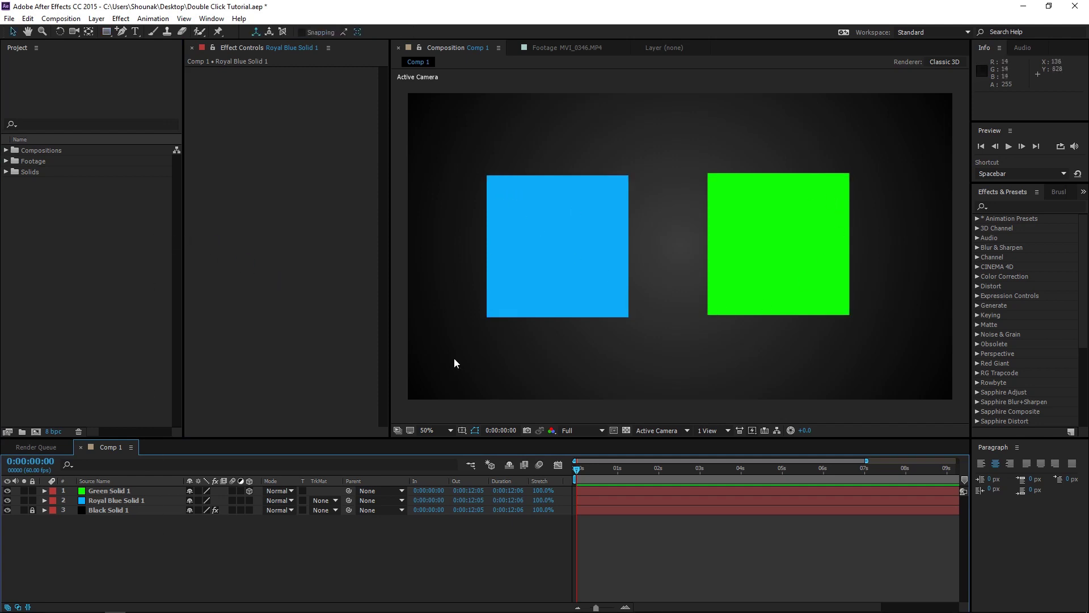
With no layer selected, create a composition-sized rectangle shape layer using the Rectangle tool, and undo it
click(128, 490)
click(672, 247)
click(595, 252)
click(425, 251)
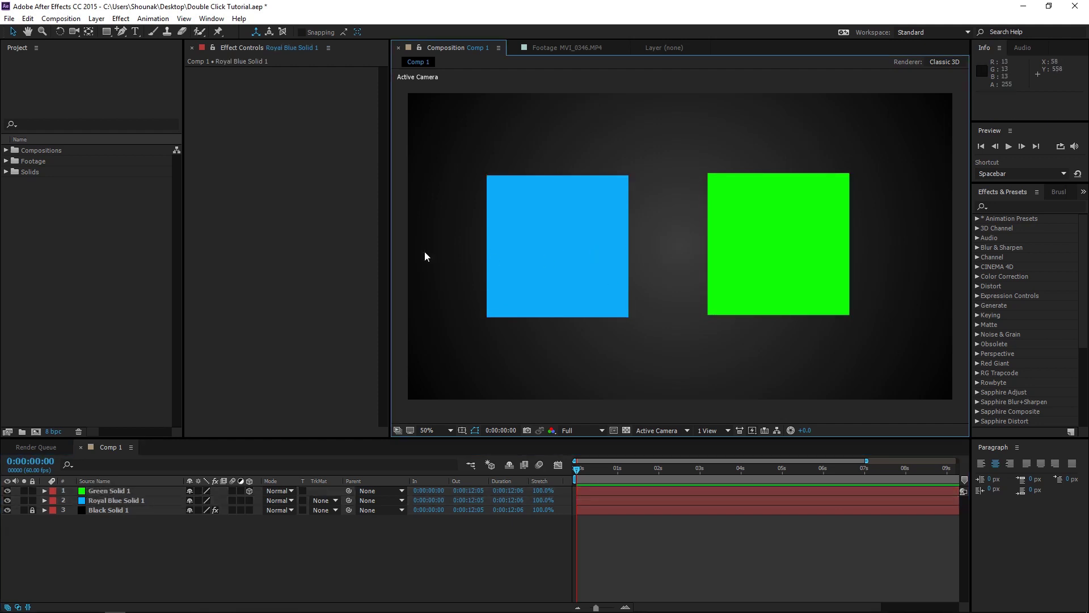
double_click(106, 31)
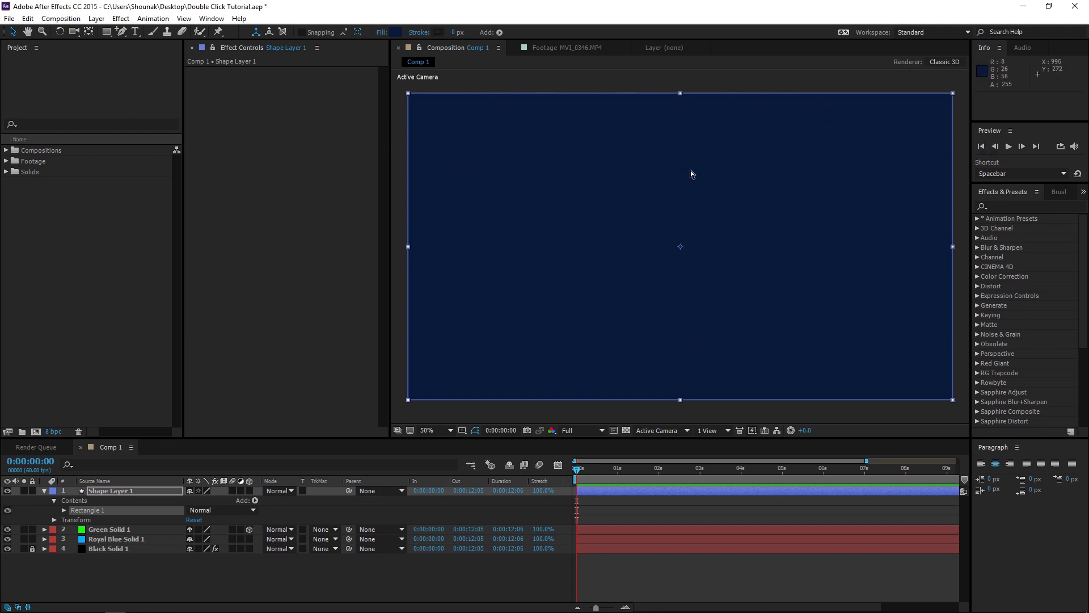
key(ctrl+z)
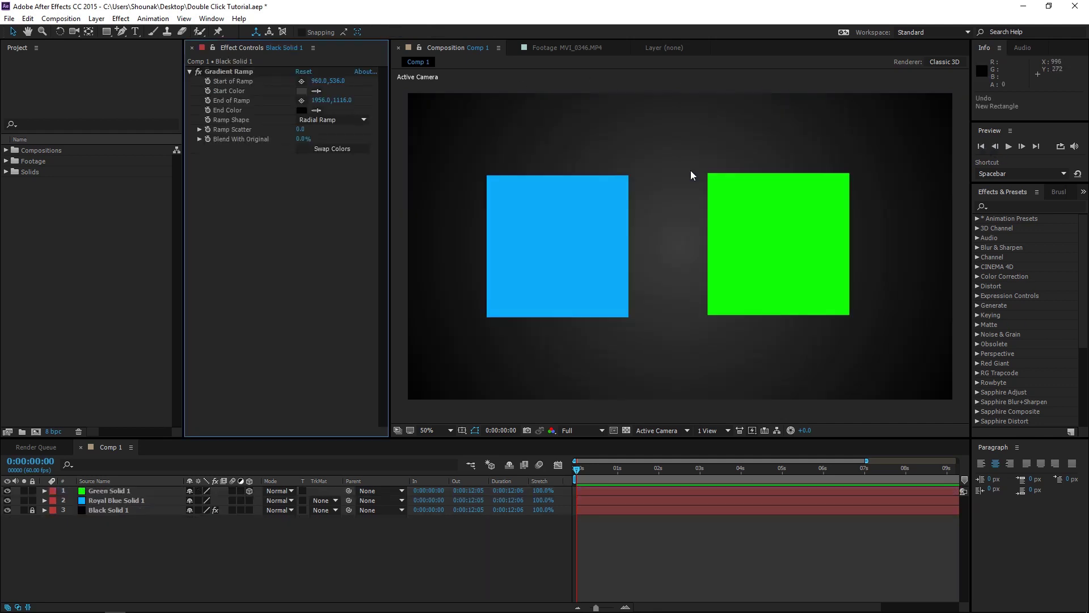
Add a rectangular mask matching the full size of Royal Blue Solid 1, and undo it
click(560, 212)
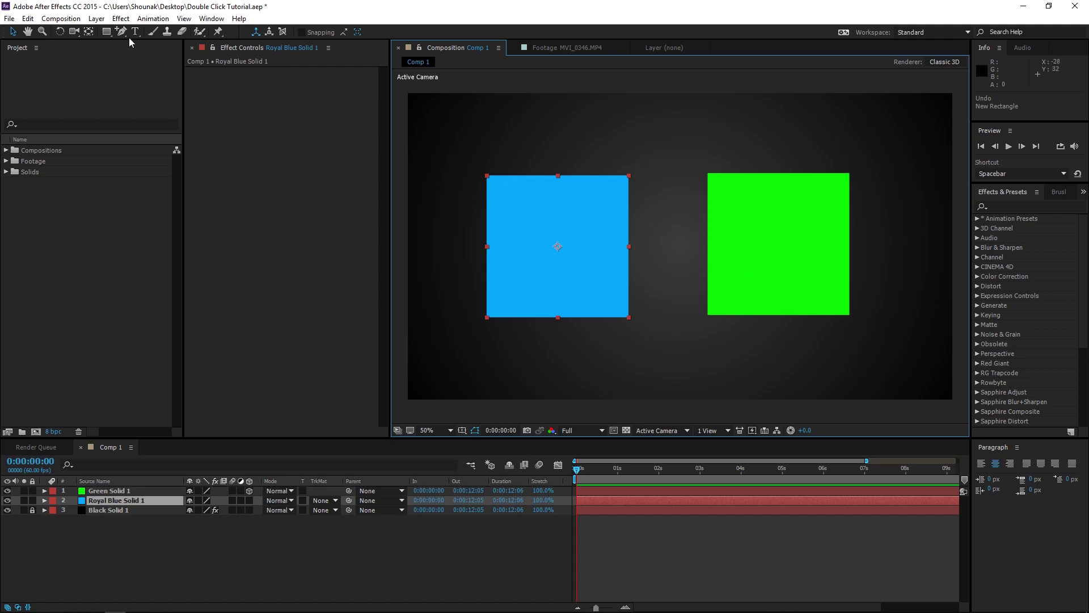
double_click(109, 31)
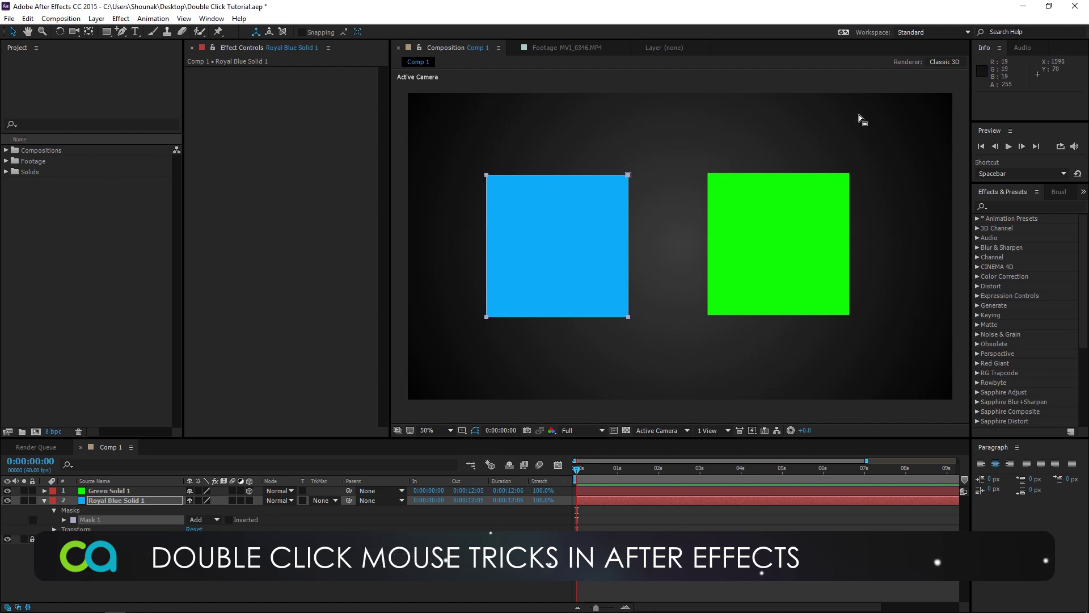
key(ctrl+z)
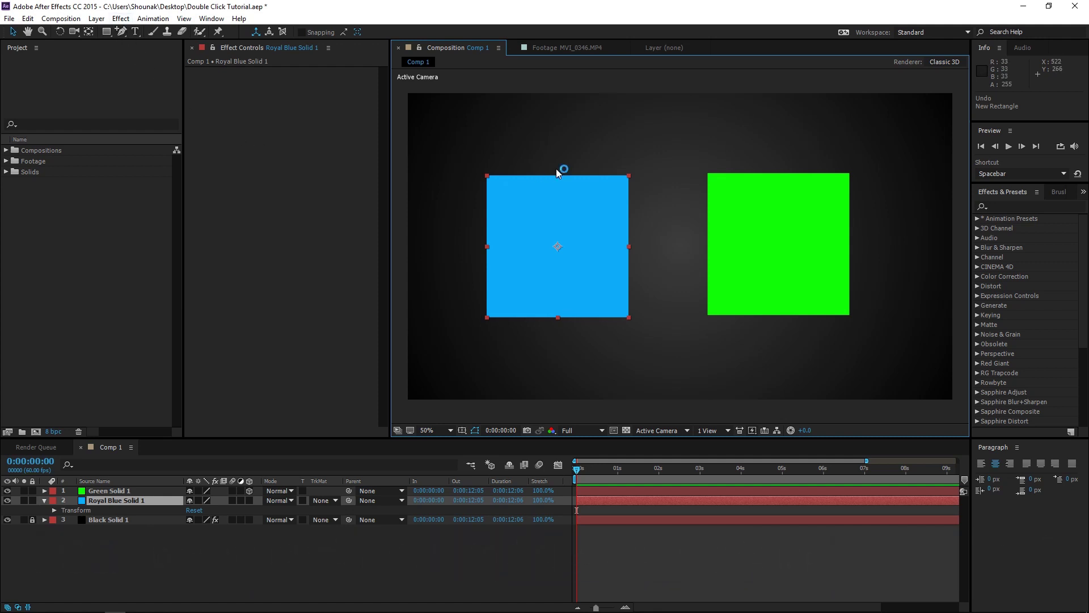
Create a text layer reading "cauneaus" and move it to about 952, 212, above the two squares
click(136, 31)
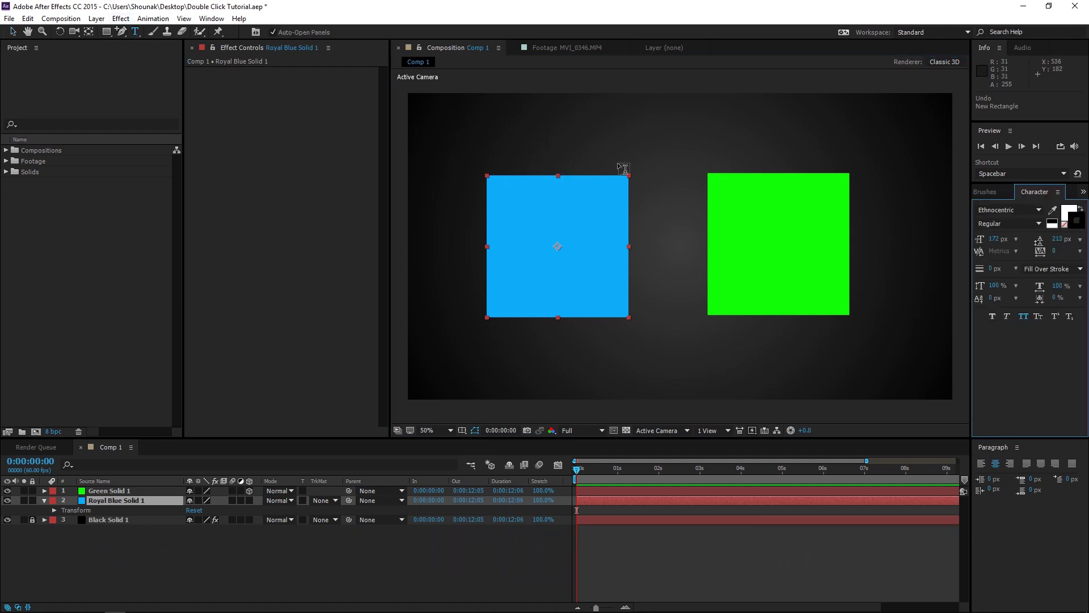
click(511, 146)
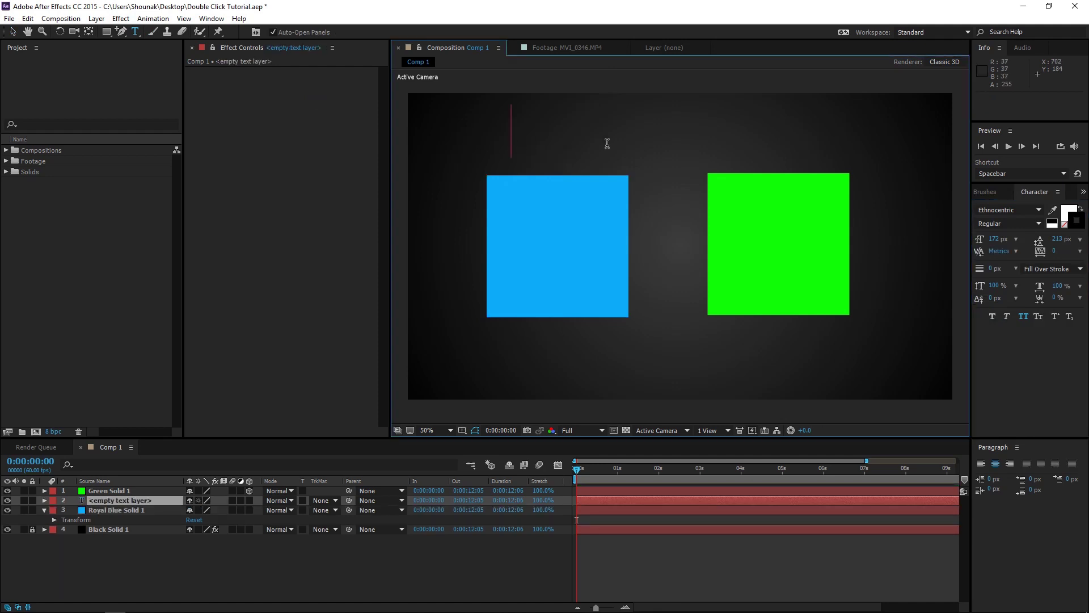
text(cau)
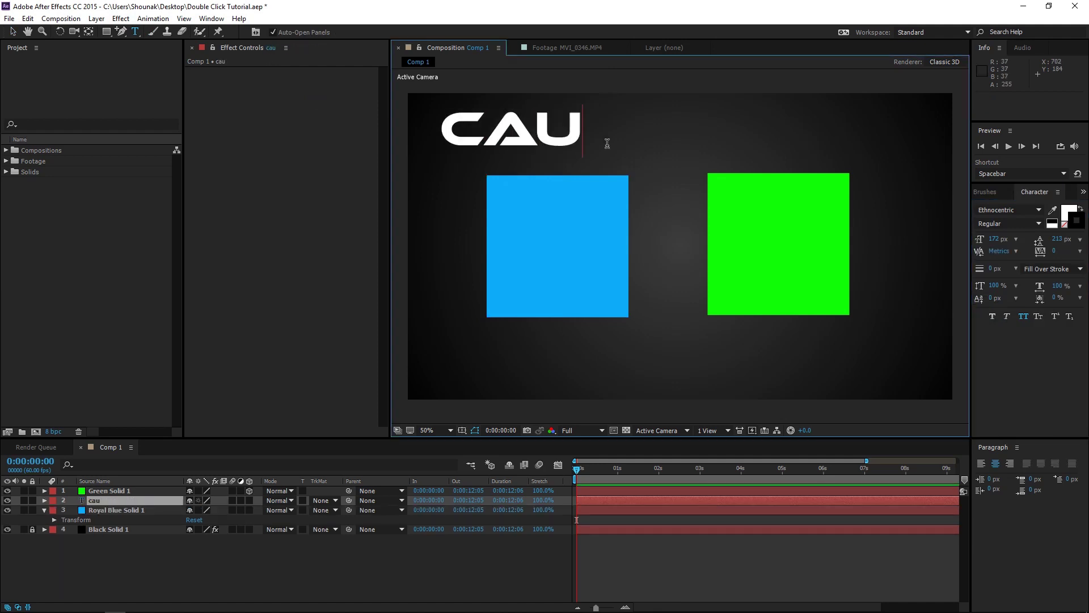
text(neaus)
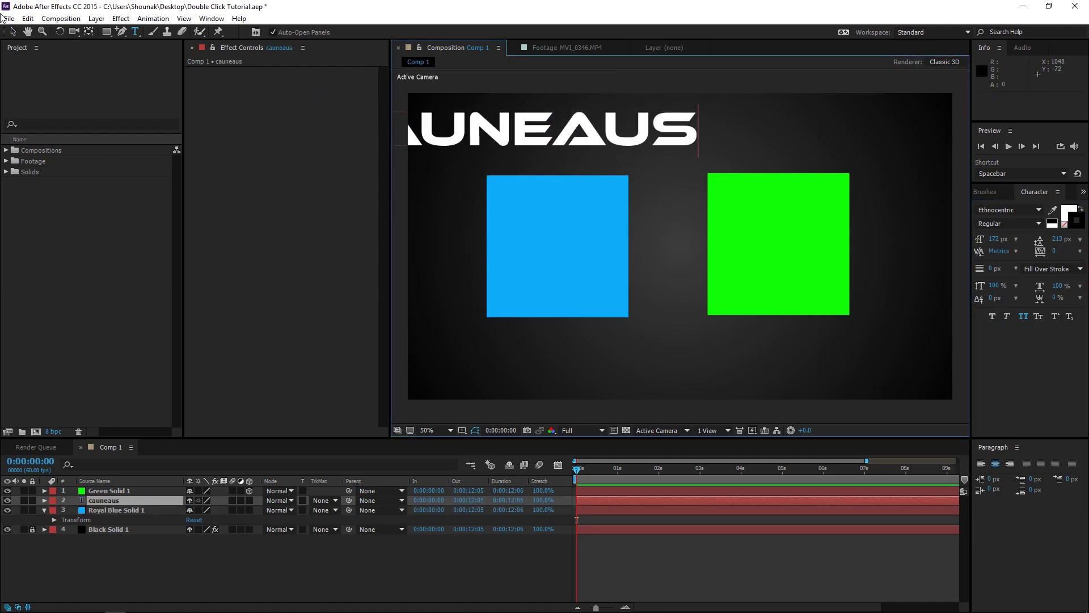
click(13, 32)
drag(655, 145, 837, 149)
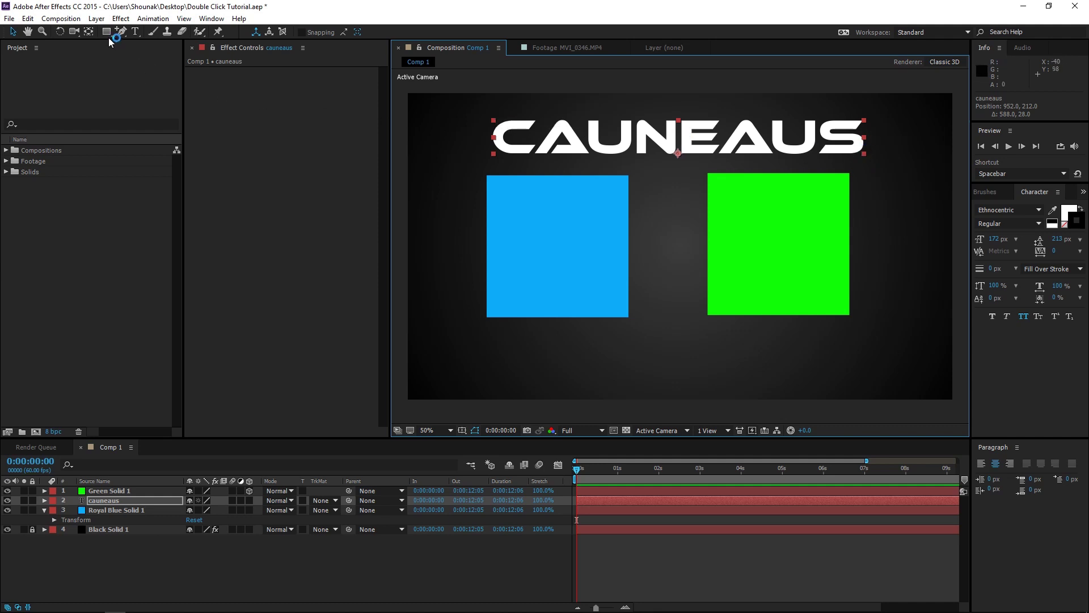
Add a composition-sized rectangular mask to the cauneaus text layer and move the mask down 312 px to line up with the frame
drag(405, 68, 949, 306)
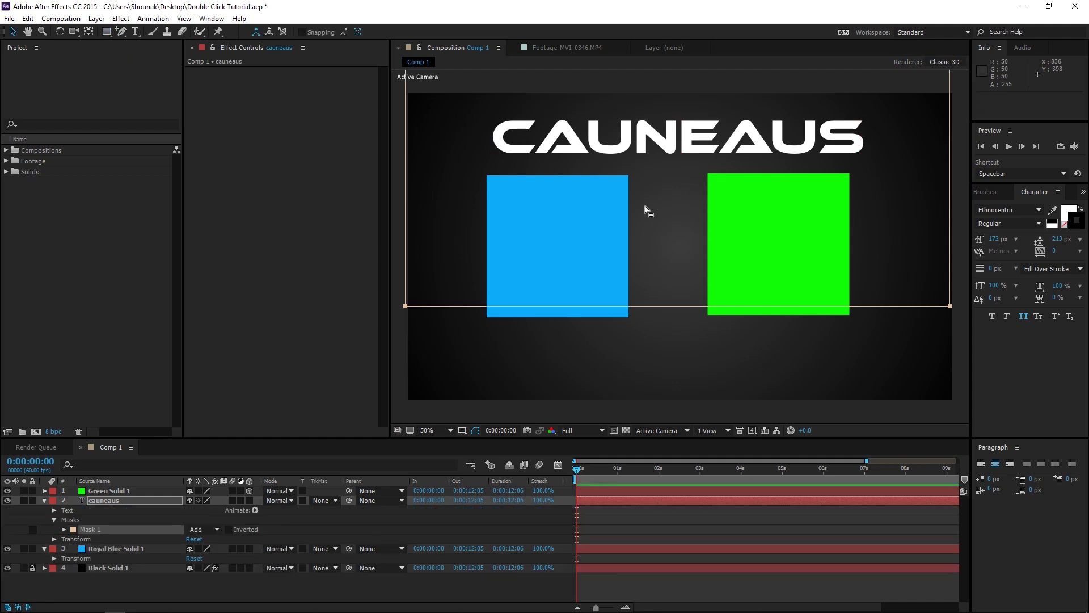
double_click(405, 307)
drag(576, 119, 578, 214)
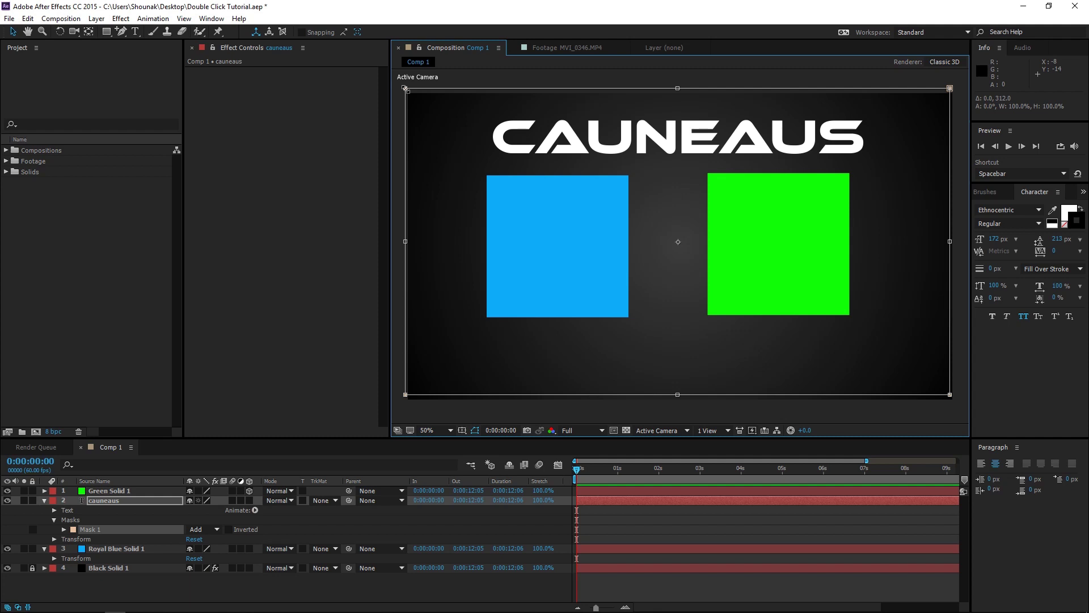
Delete the mask and the cauneaus text layer
key(Delete)
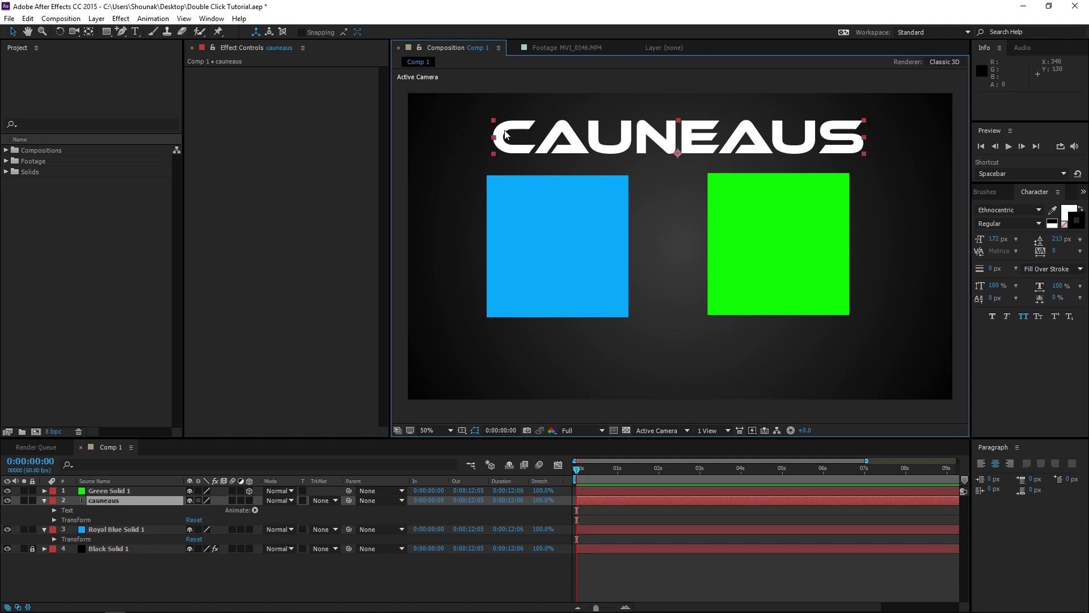
key(Delete)
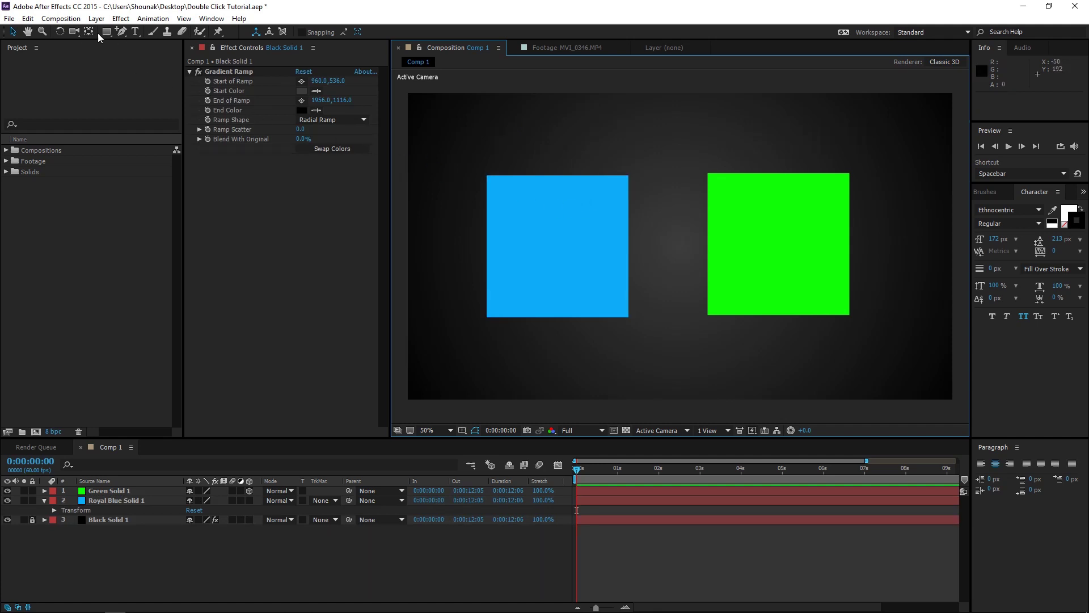
Create a star shape layer sized to the composition with the Star tool, and enlarge the star to fill the frame's height
drag(106, 32, 161, 86)
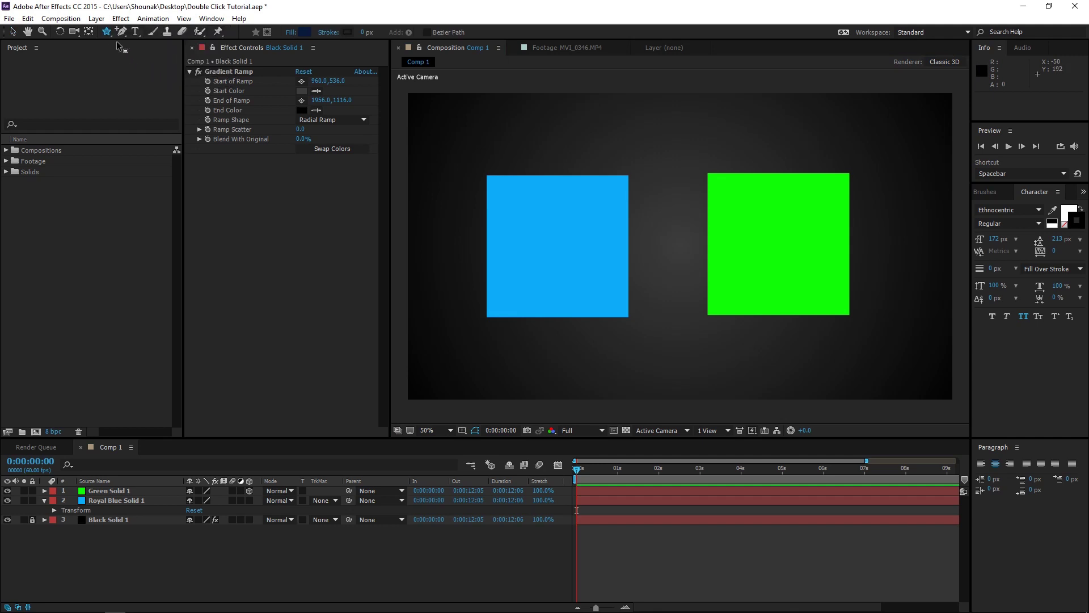
drag(107, 32, 150, 69)
drag(107, 32, 138, 83)
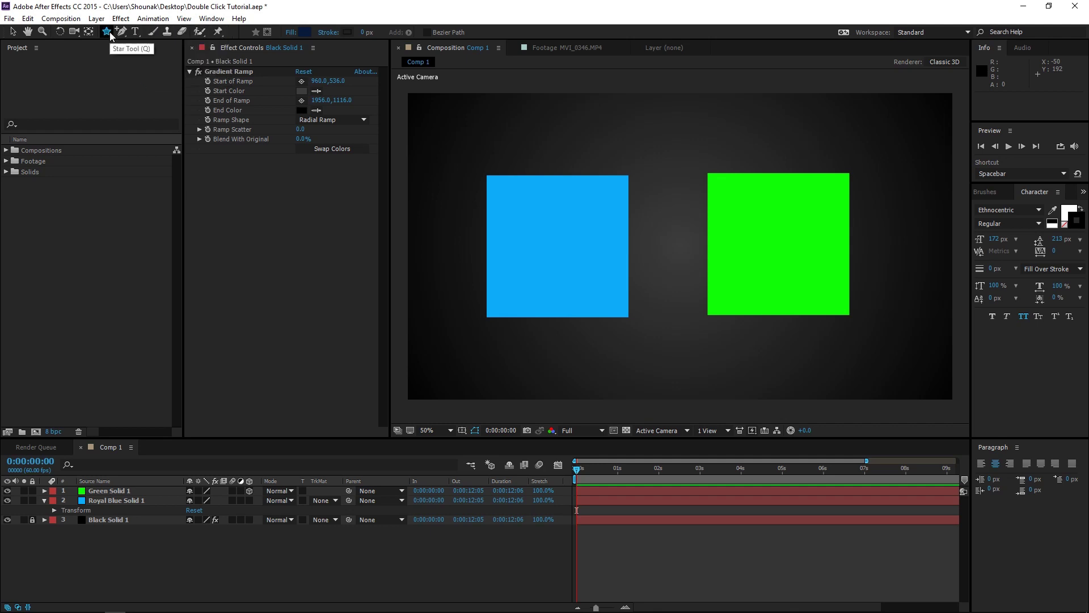
double_click(109, 33)
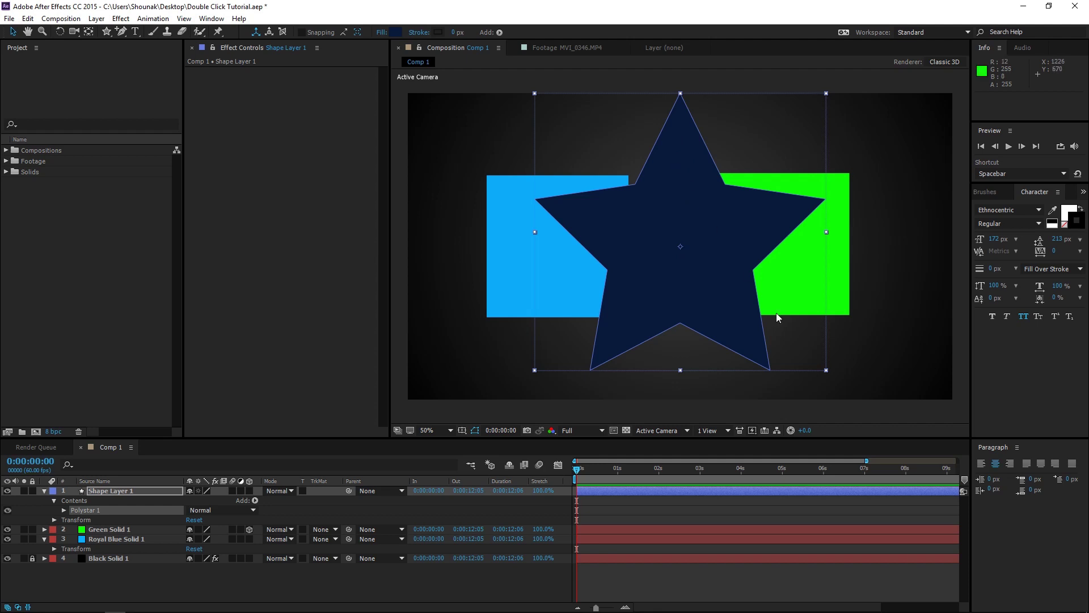
drag(828, 376, 844, 395)
drag(756, 360, 758, 364)
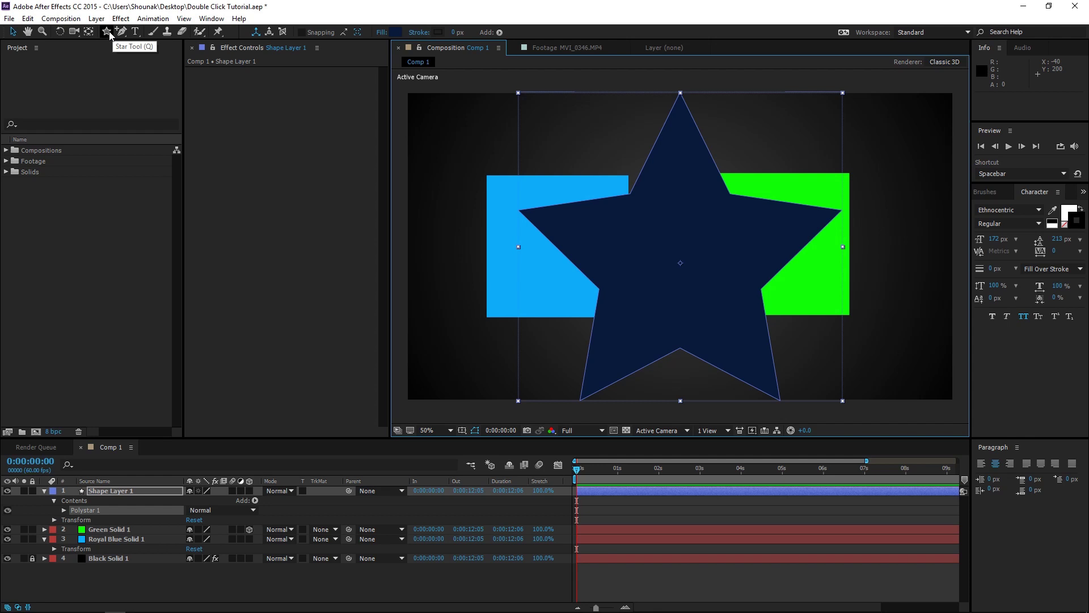
Delete the star from the shape layer
key(g)
key(g)
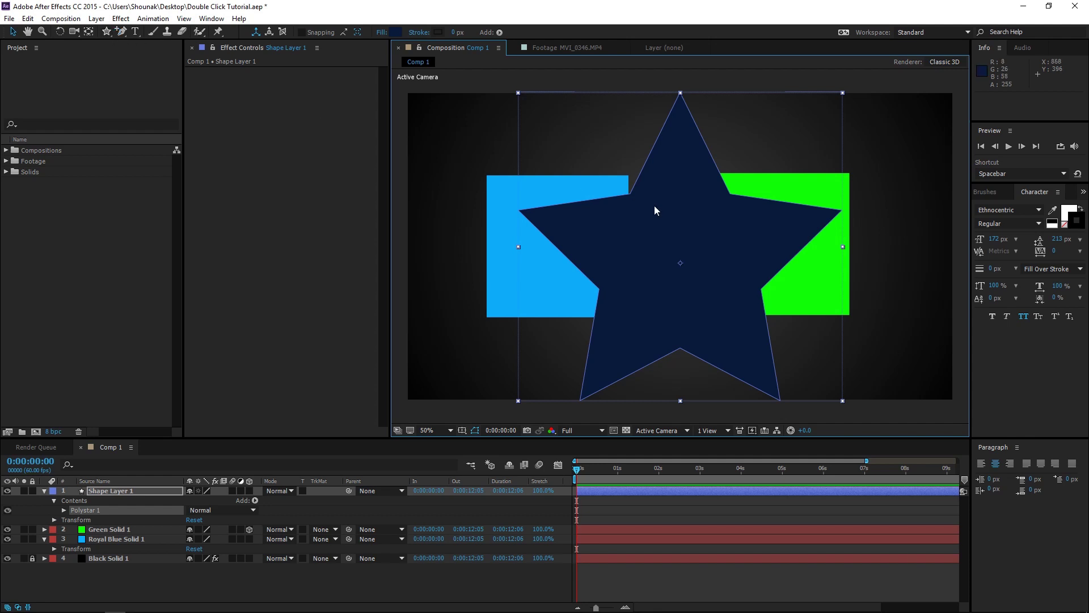
key(Delete)
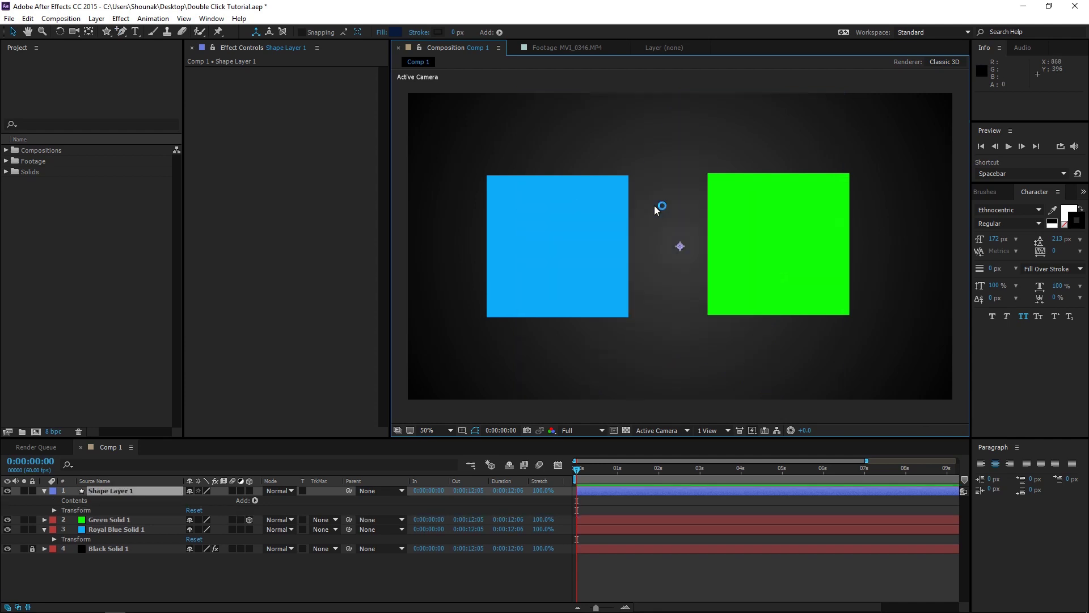
Add a layer-sized star mask to Royal Blue Solid 1 and set the mask mode to None
click(597, 230)
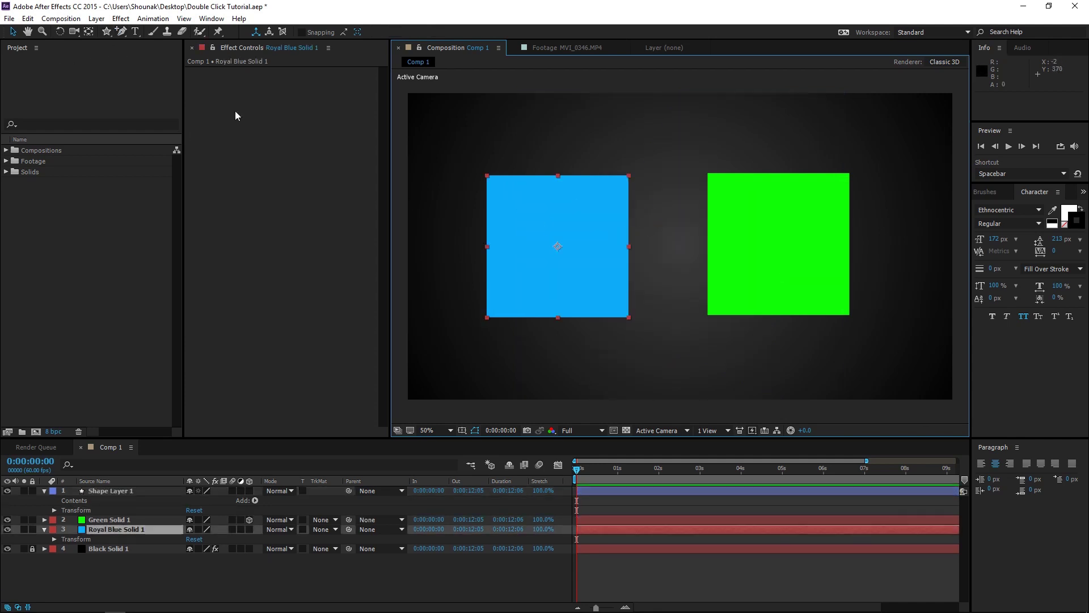
double_click(106, 32)
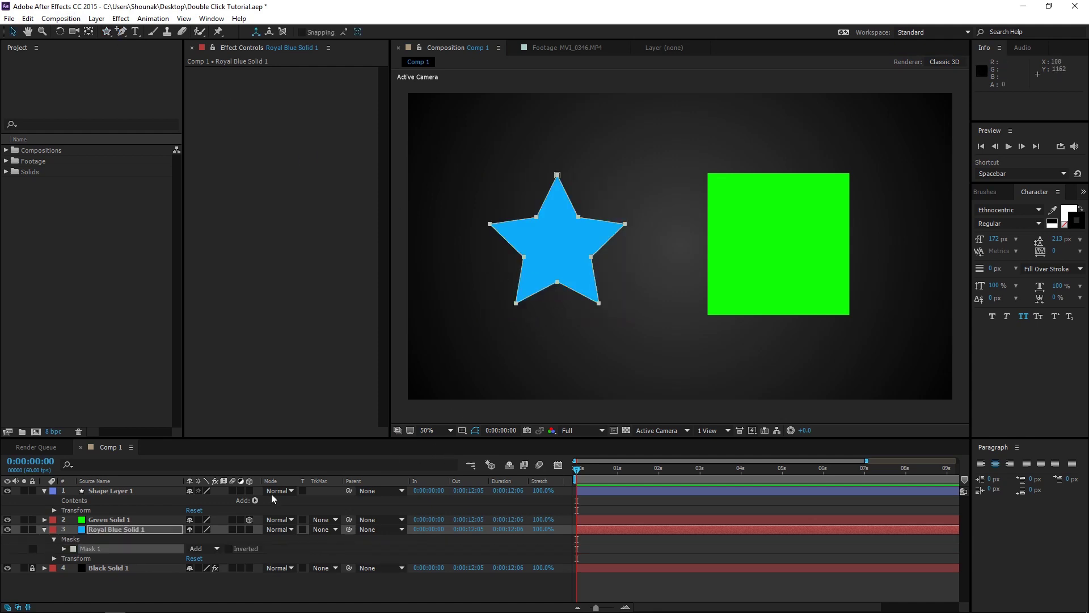
click(202, 549)
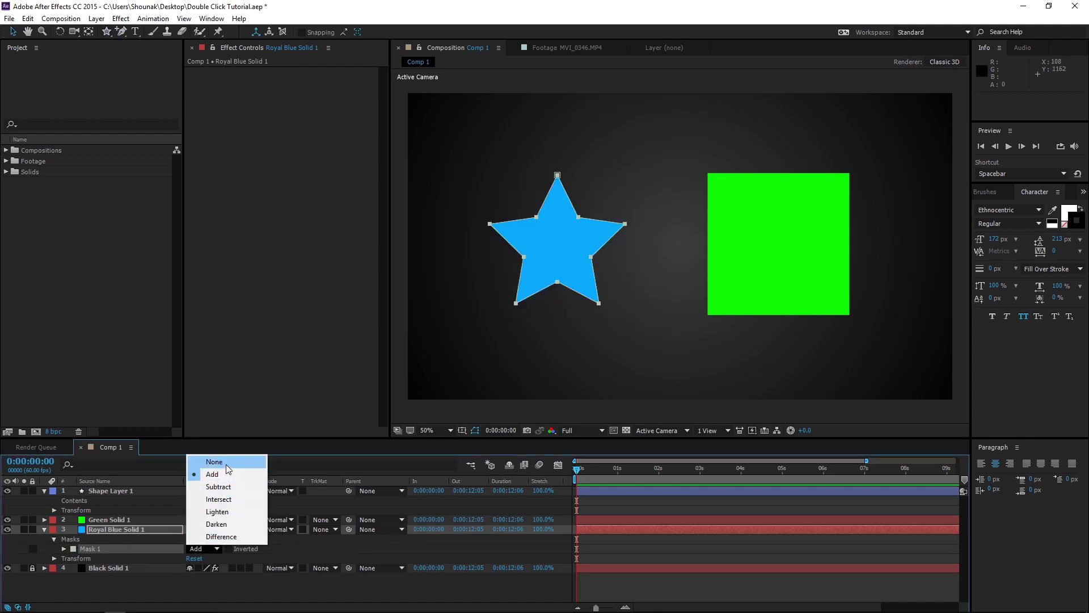
click(226, 462)
Change the star mask's outline colour to black, and delete the mask from Royal Blue Solid 1
click(74, 549)
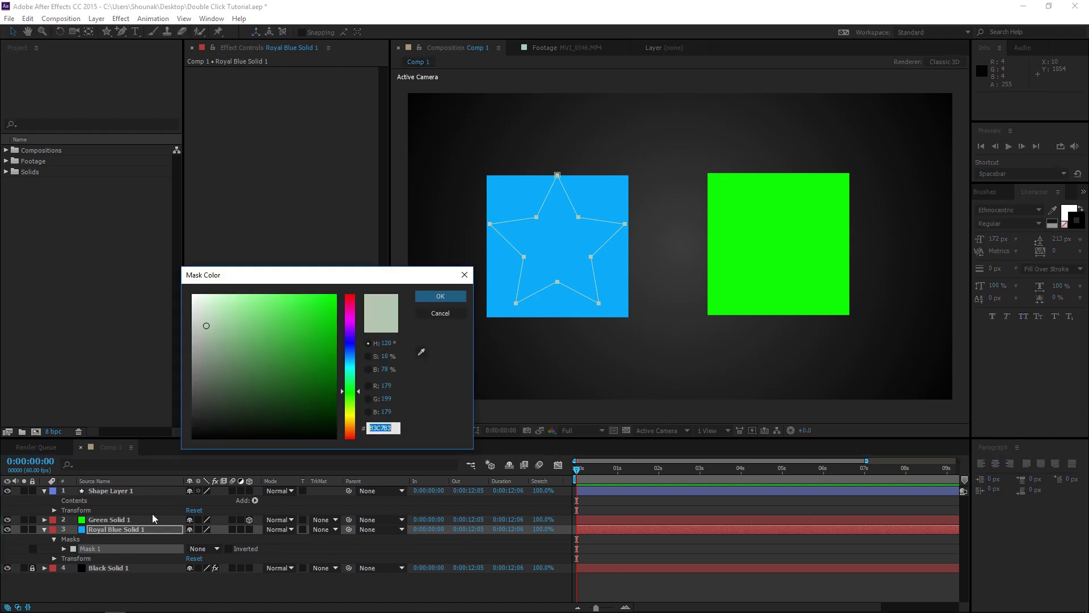
click(255, 434)
click(441, 293)
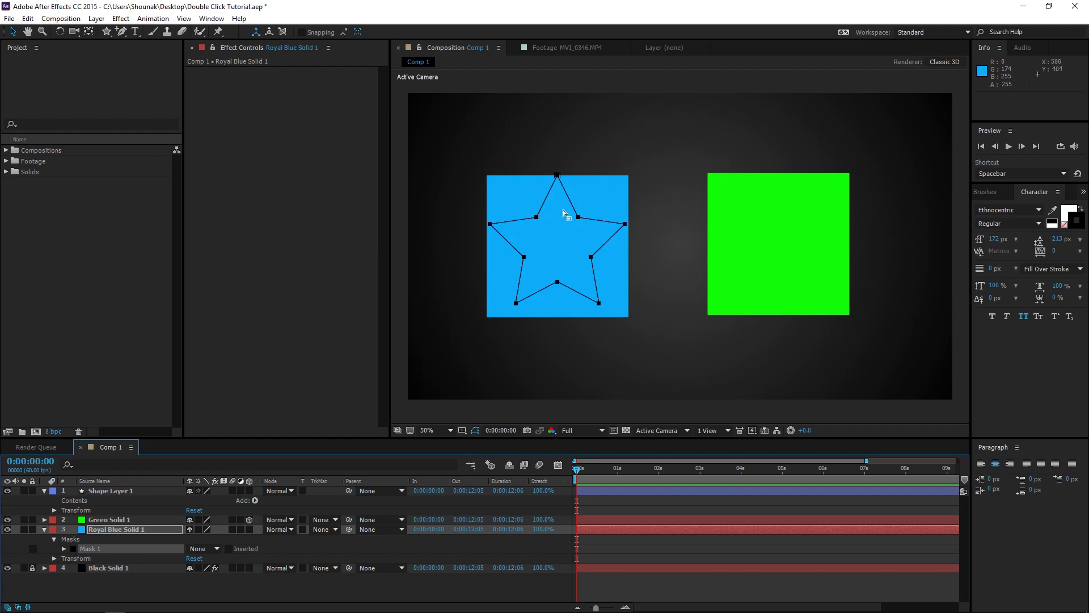
key(Delete)
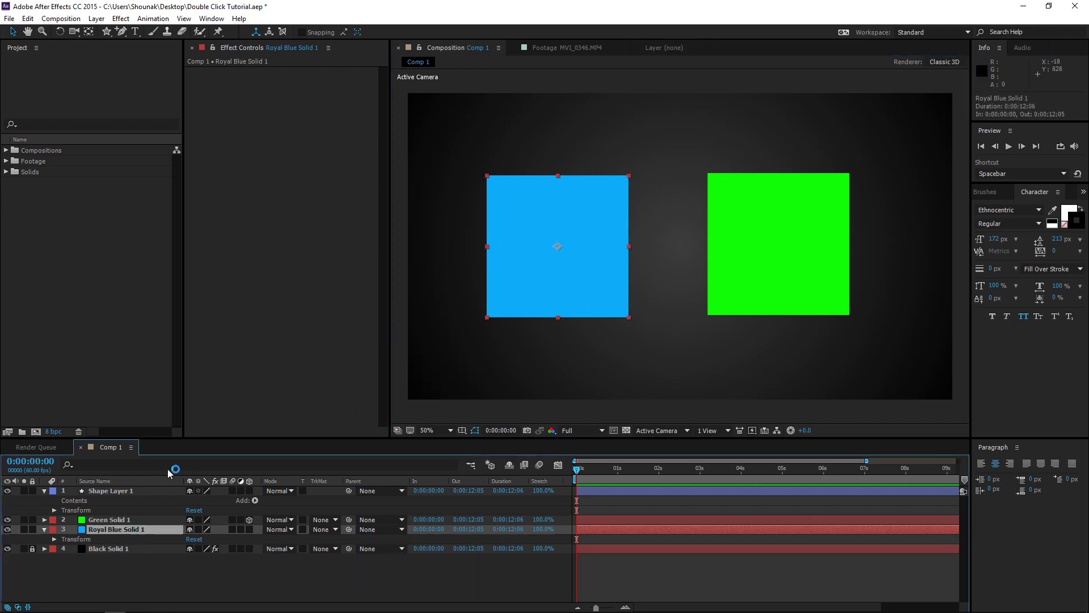
Give Royal Blue Solid 1 a layer-sized rectangle mask, replacing it in turn with rounded rectangle, ellipse, polygon and star shapes
key(q)
double_click(108, 32)
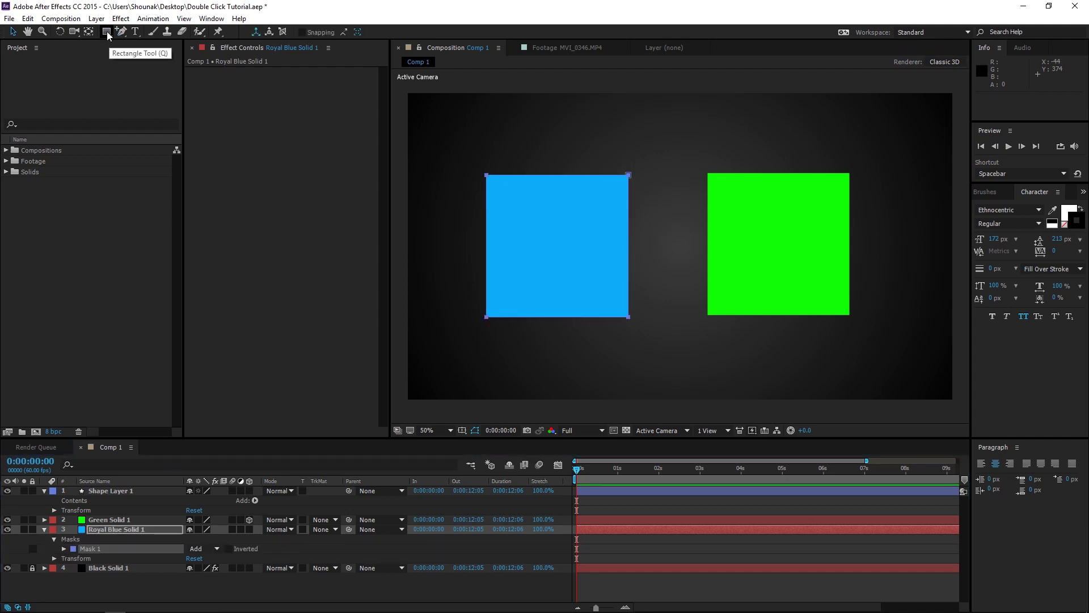
key(q)
double_click(107, 31)
key(q)
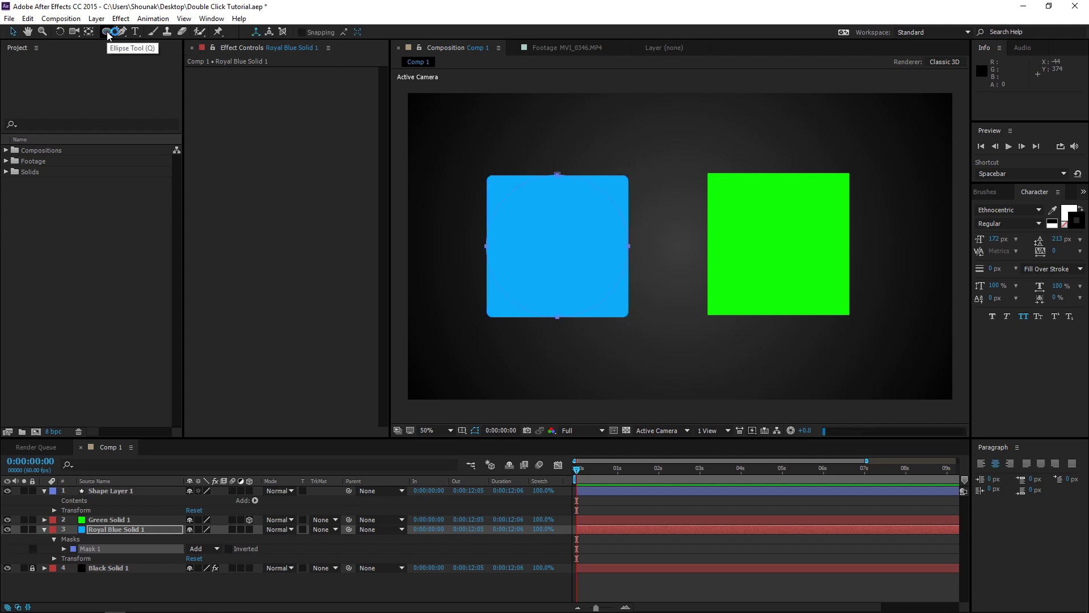
double_click(108, 35)
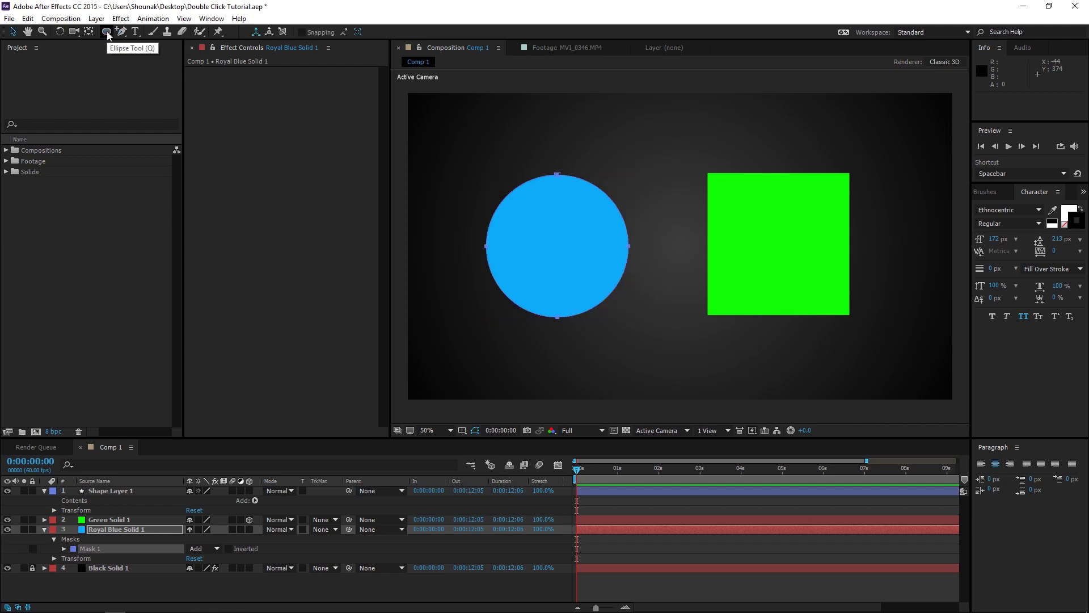
key(q)
double_click(107, 32)
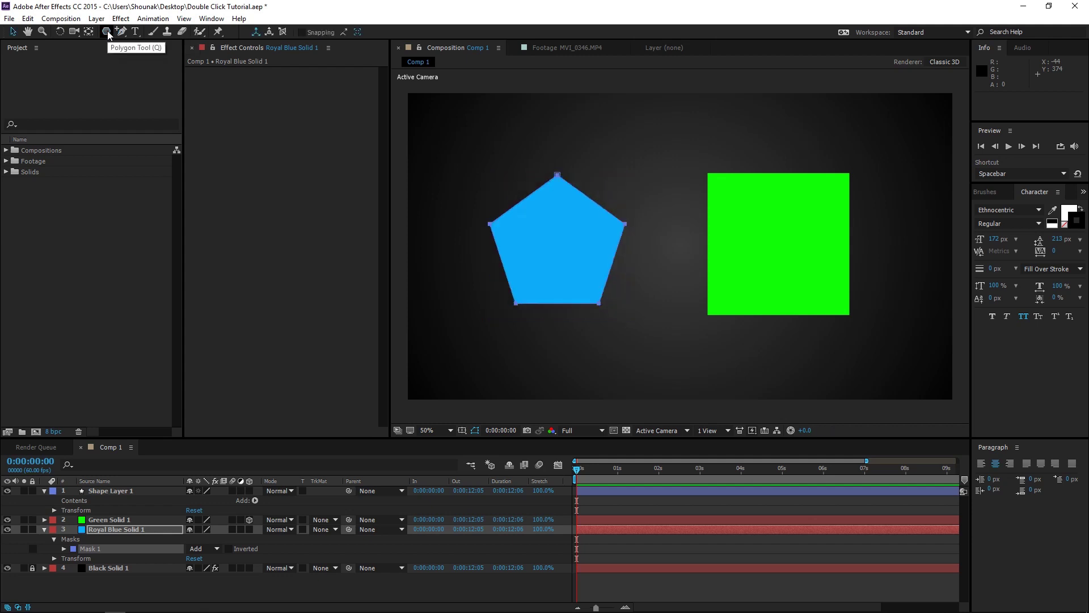
key(q)
double_click(107, 31)
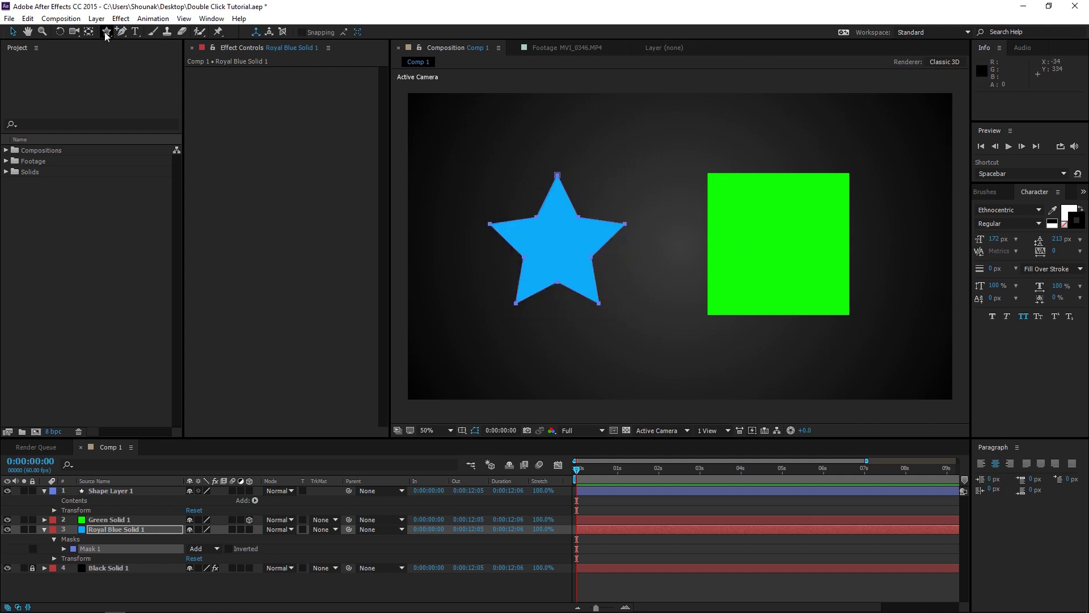
click(108, 32)
drag(108, 32, 13, 32)
With no layer selected, create a text layer starting at the centre of the composition and enter "hh"
click(136, 603)
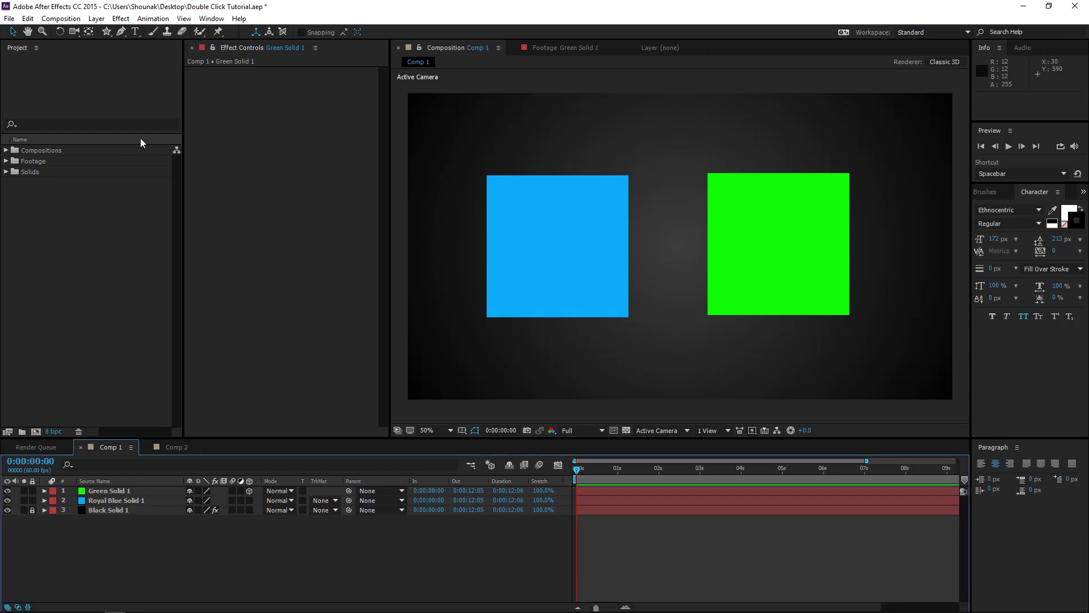
double_click(135, 31)
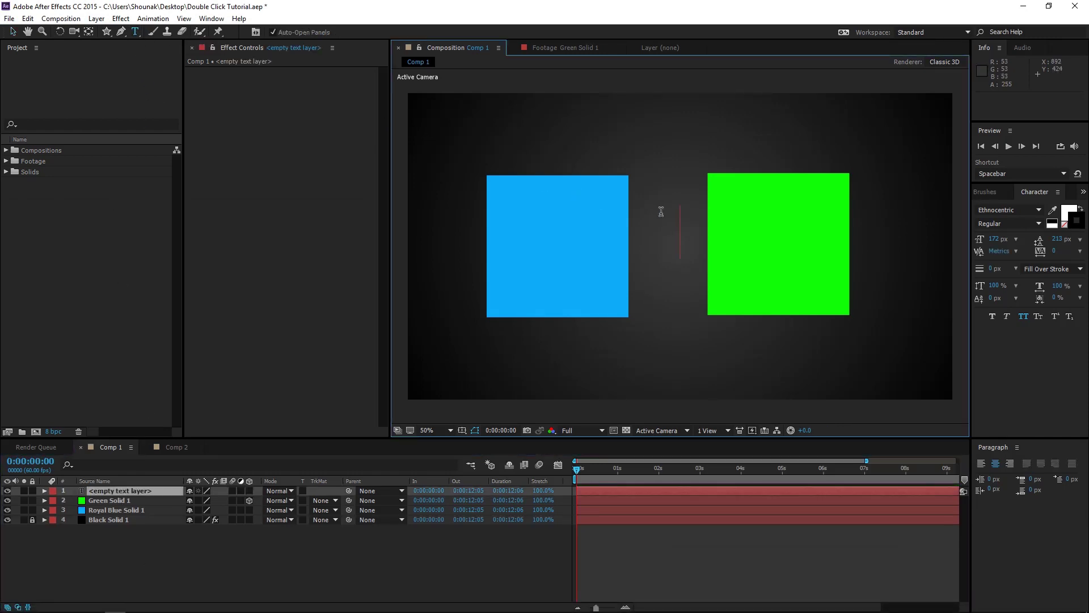
text(hh)
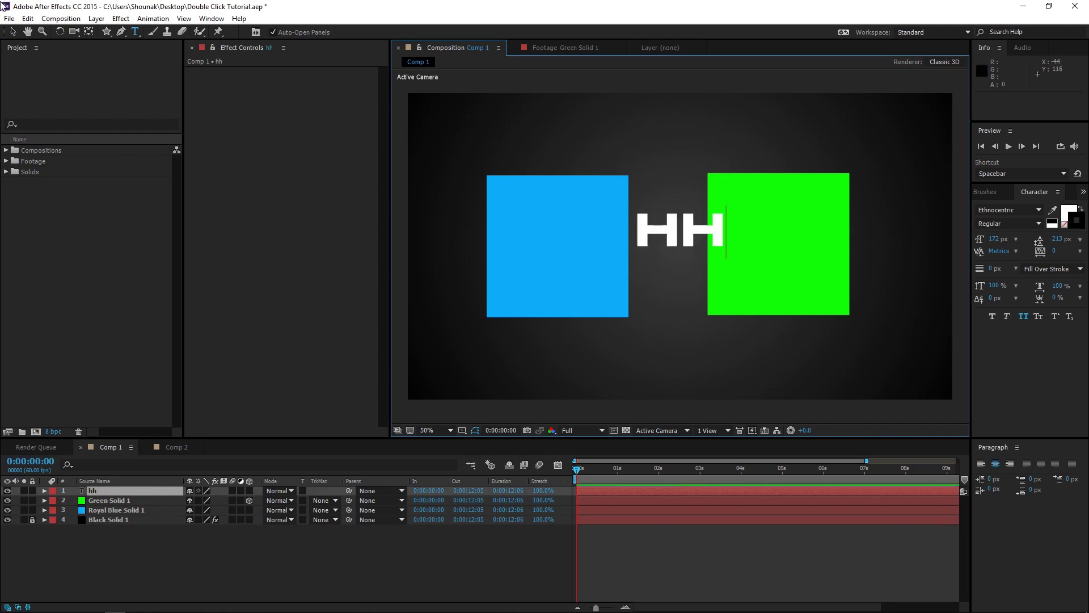
Create a vertical text layer starting at the centre of the composition and enter "hhhhhdd"
click(13, 31)
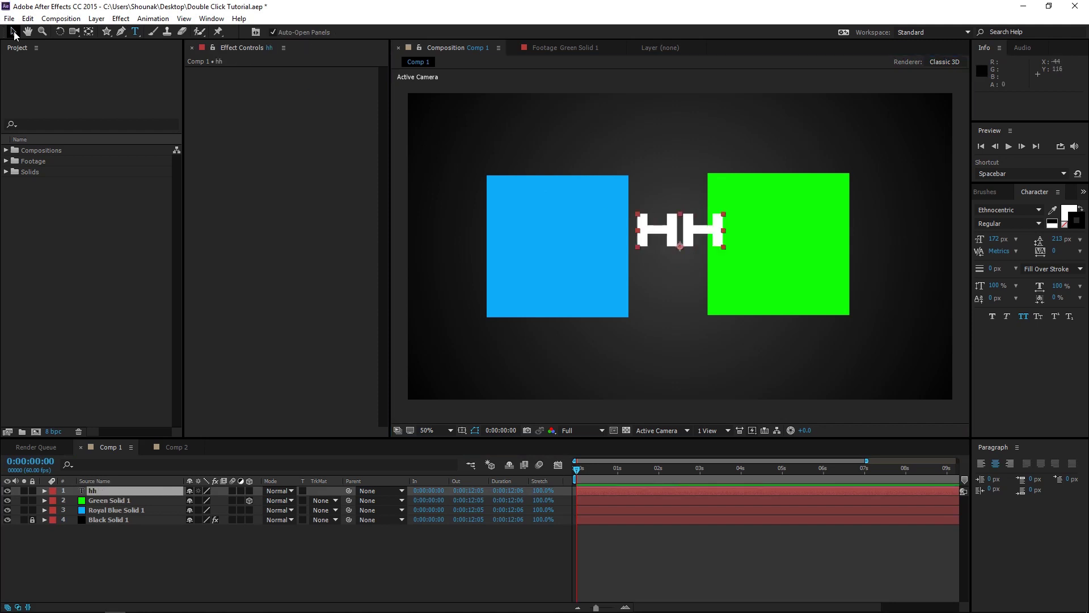
drag(135, 36, 166, 47)
double_click(136, 32)
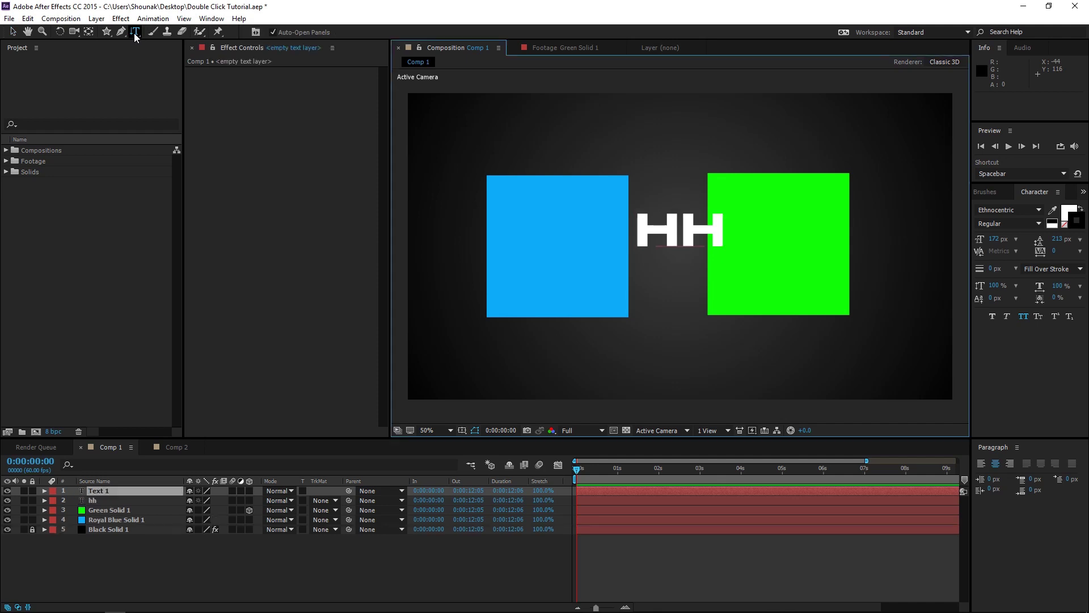
text(hhh)
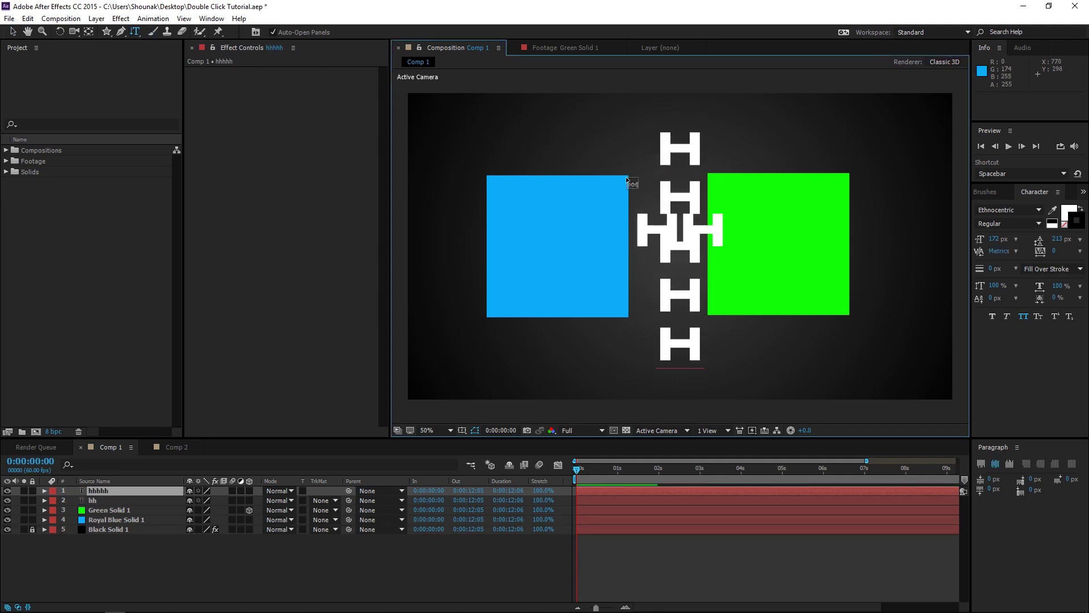
text(dd)
click(13, 32)
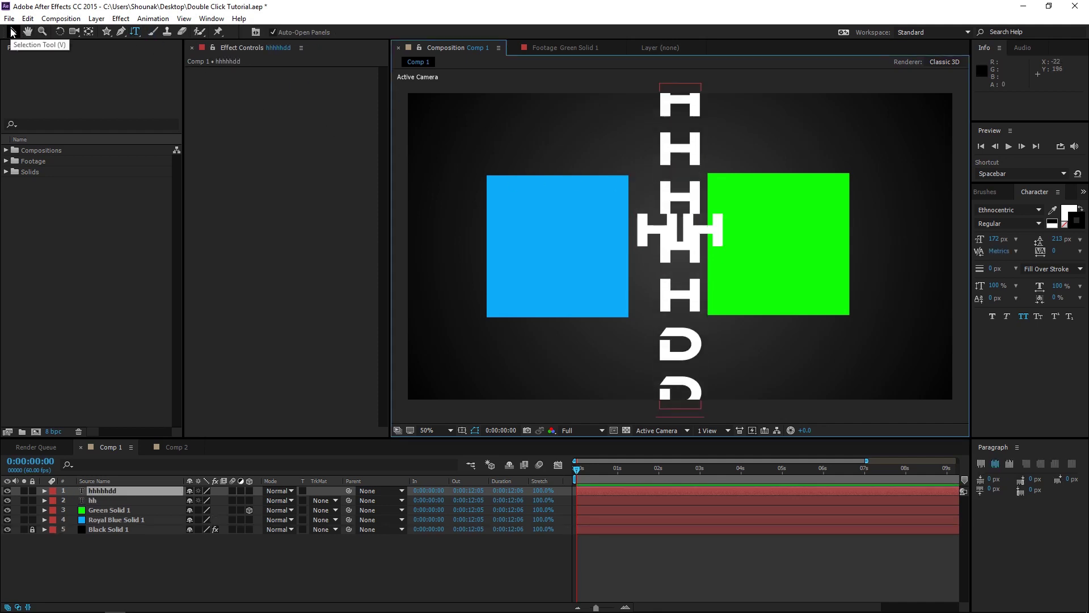
Delete both the horizontal and the vertical text layers from Comp 1
shift+click(128, 499)
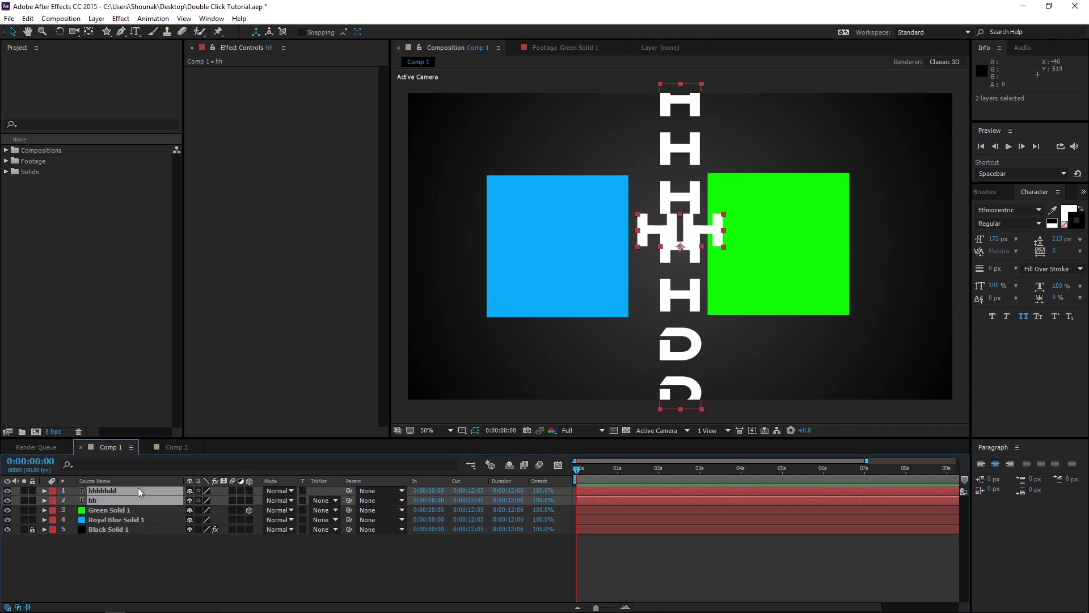
key(Delete)
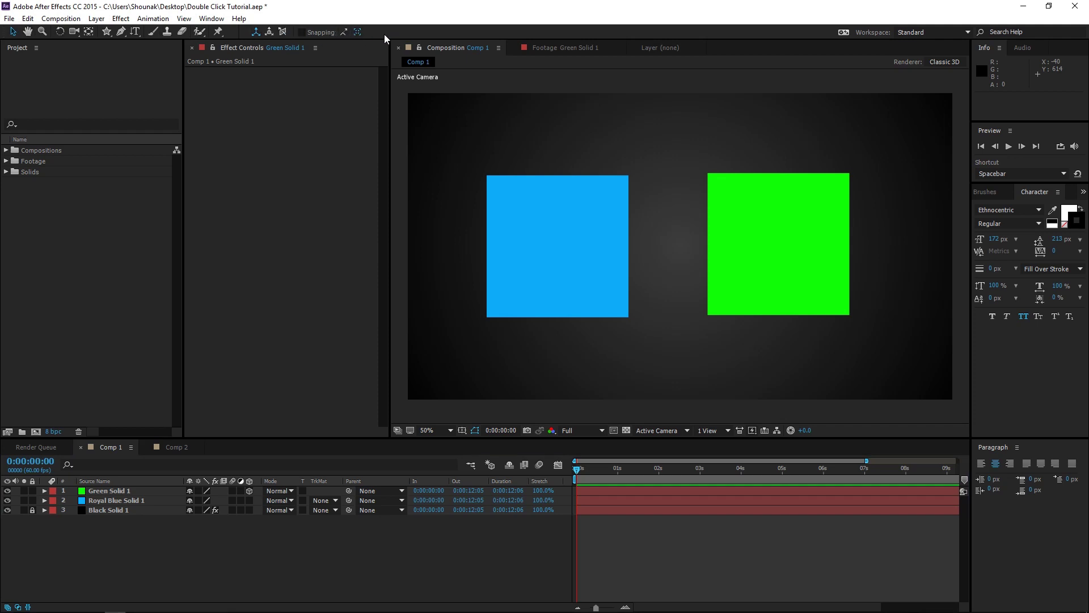
click(105, 32)
Expand the Compositions and Footage folders in the project and collapse them again
double_click(39, 152)
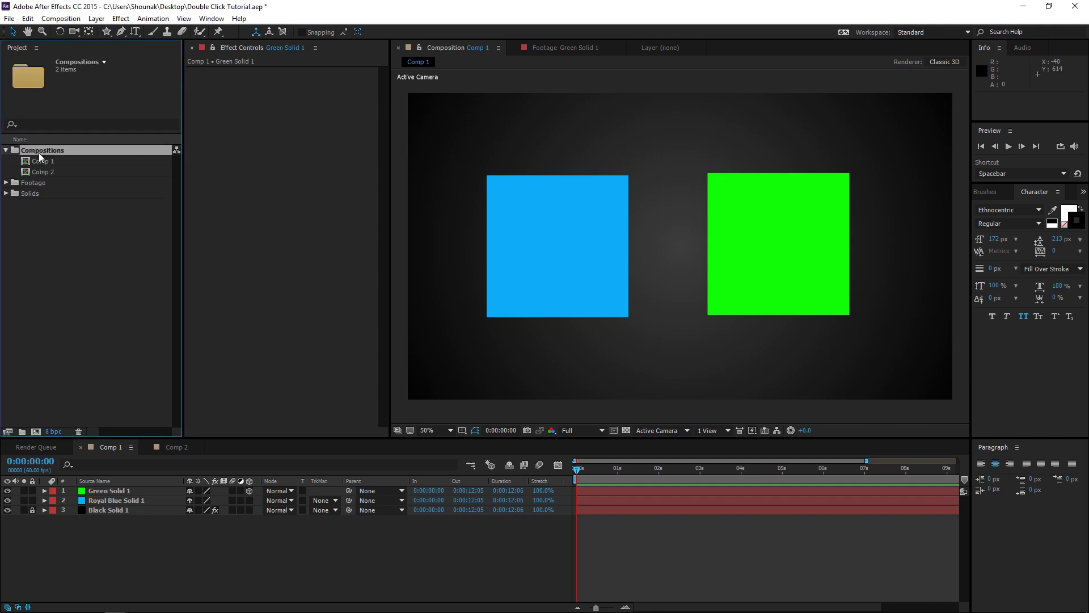
double_click(36, 183)
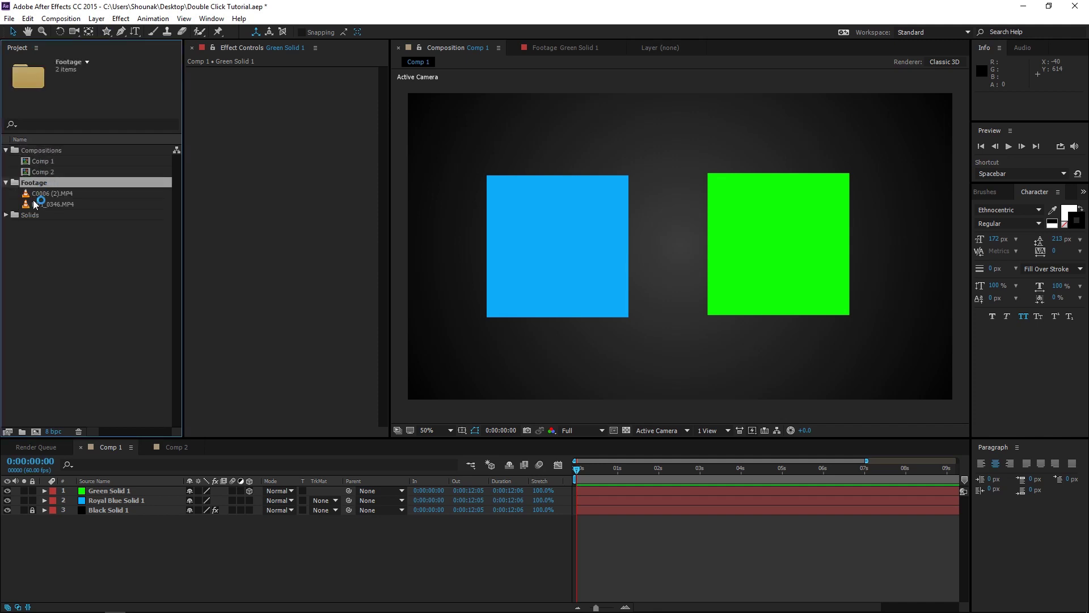
double_click(50, 150)
click(42, 163)
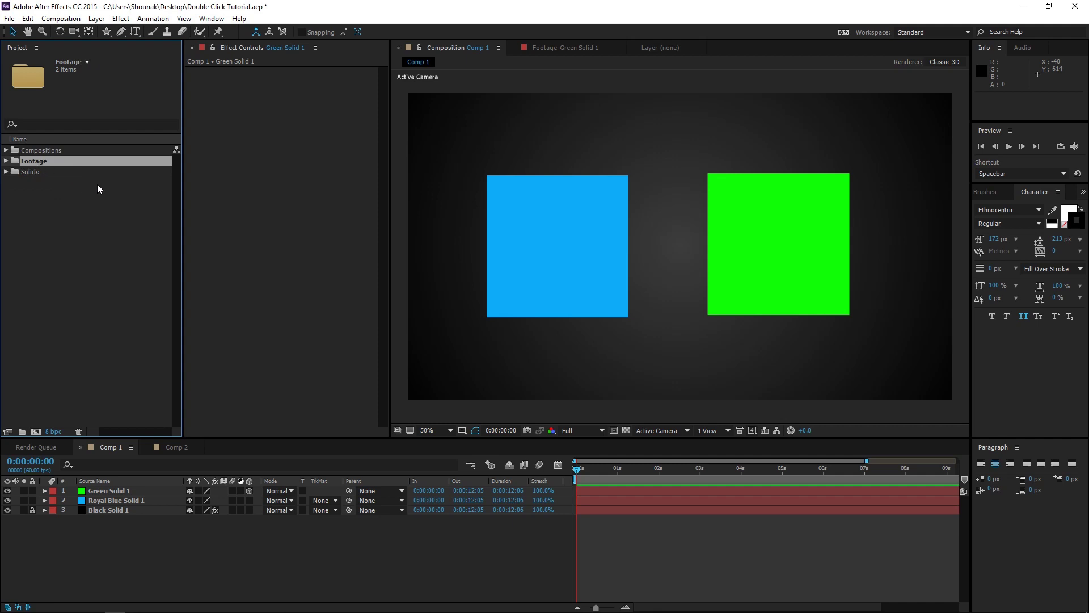
click(55, 151)
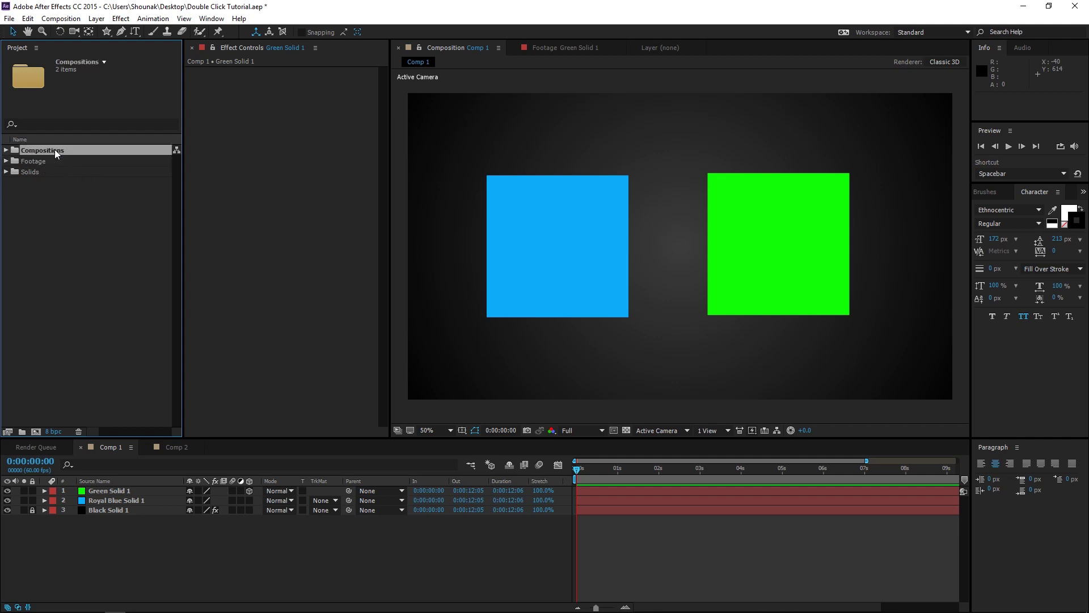
Import the video C0006.MP4 into the project's Footage folder and add it to Comp 1 as the top layer
click(11, 20)
mouse_move(69, 176)
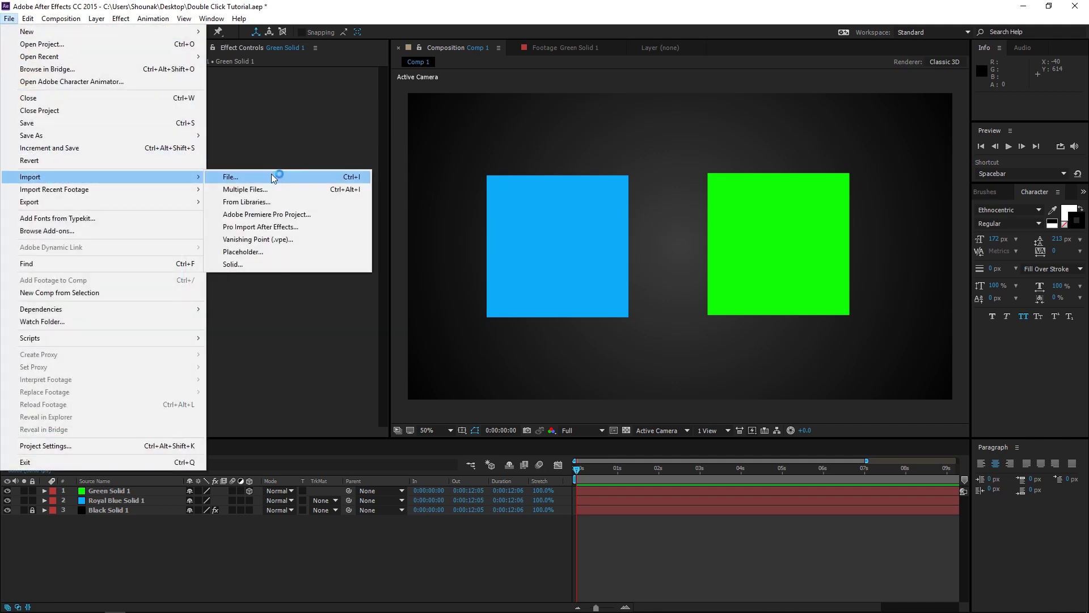
click(271, 177)
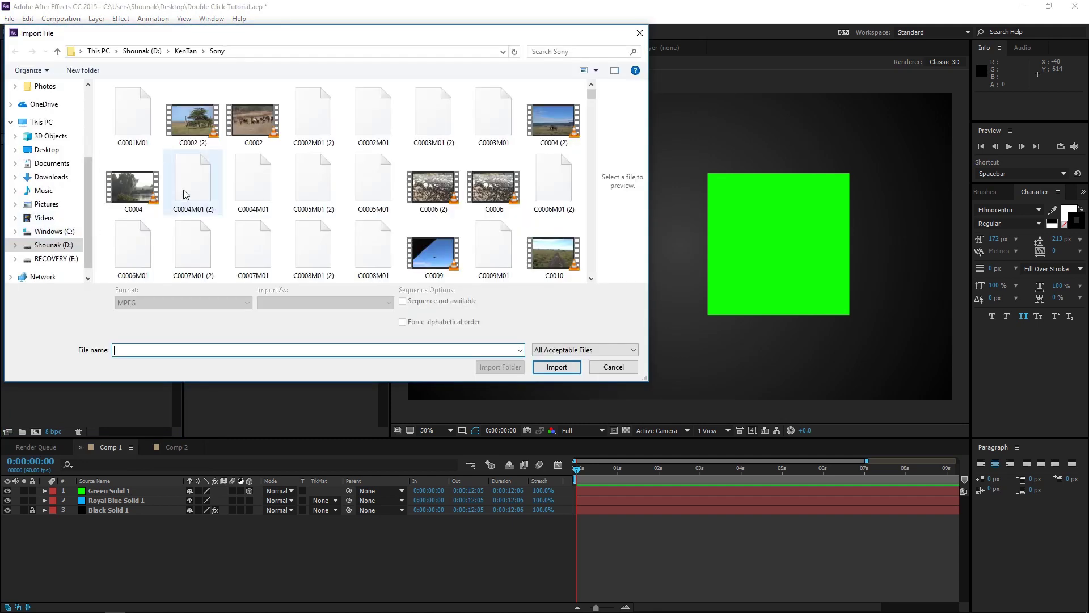
double_click(495, 188)
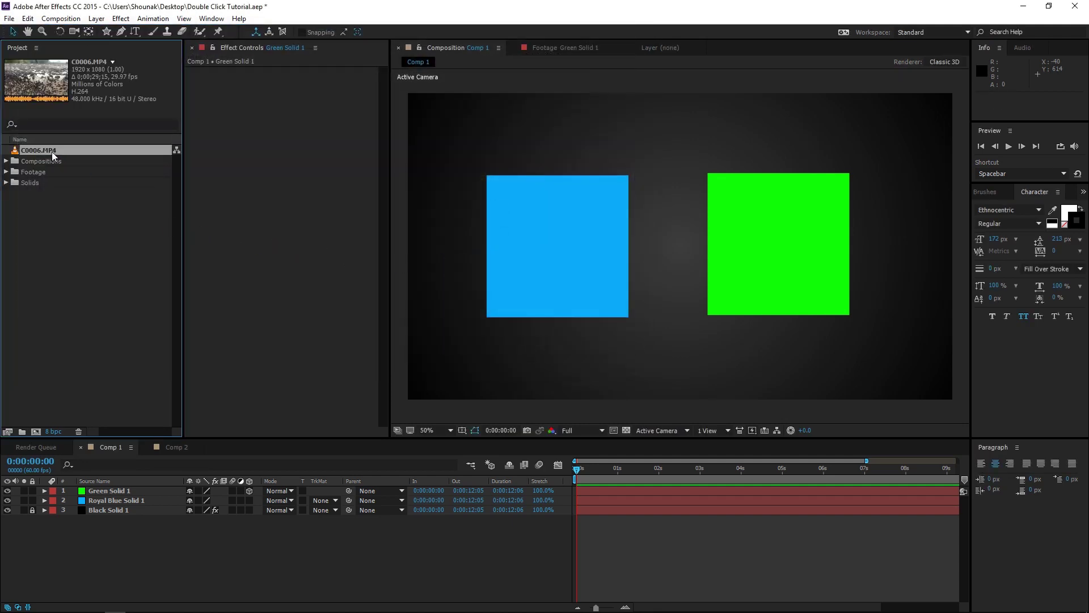
drag(52, 152, 45, 171)
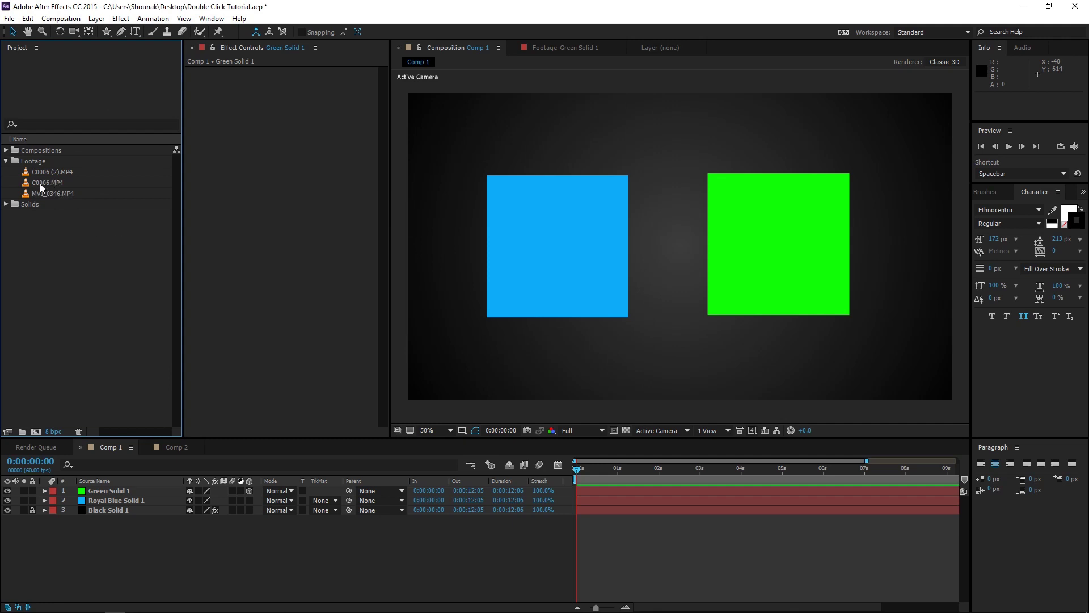
double_click(53, 182)
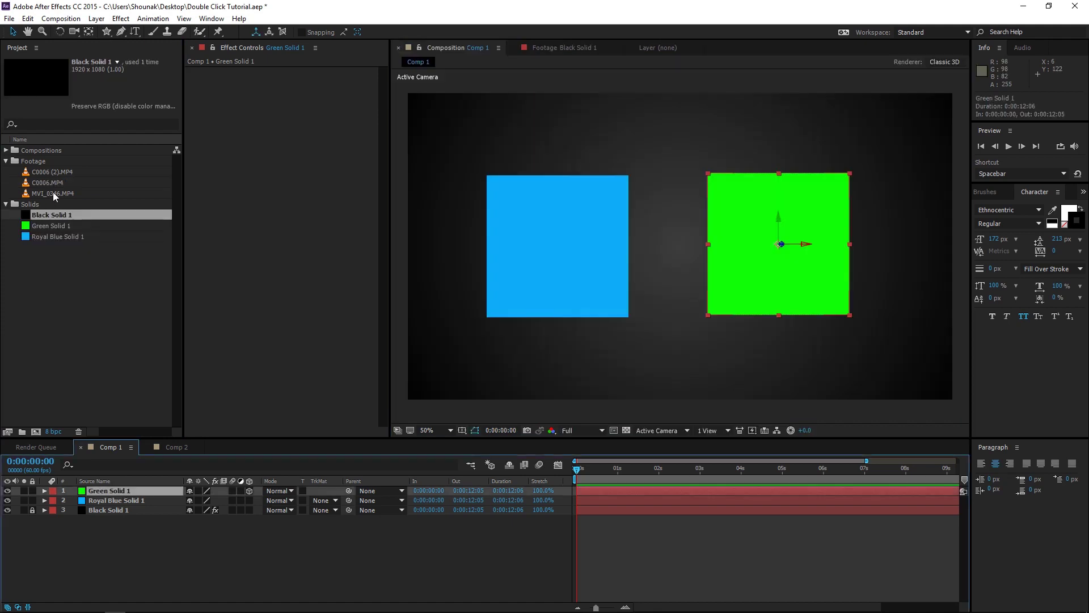
drag(49, 183, 131, 487)
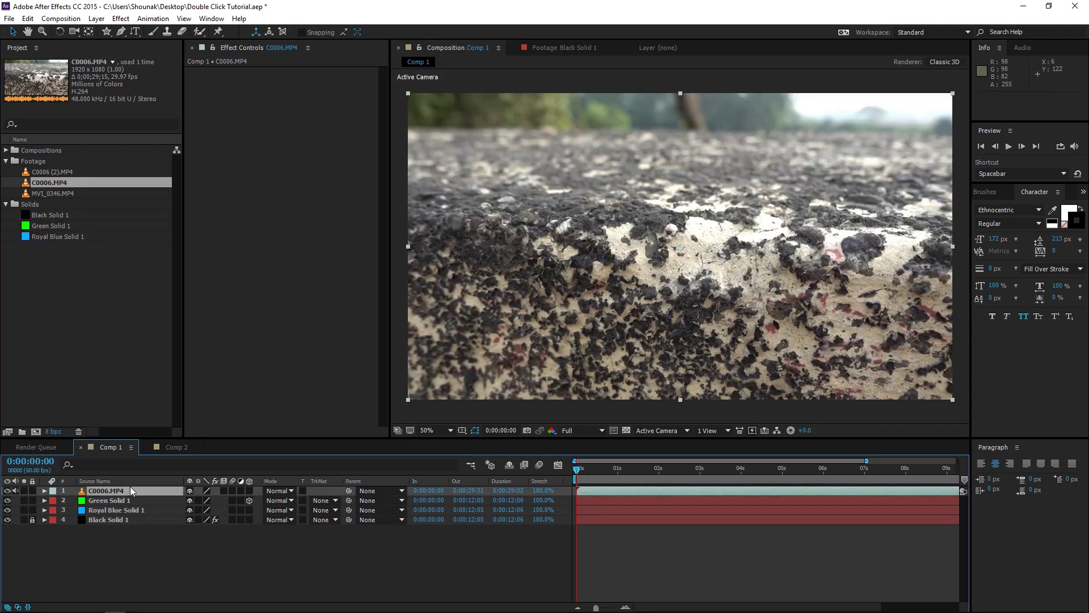
Show the Effects & Presets list and select Levels in the Color Correction category
click(1084, 192)
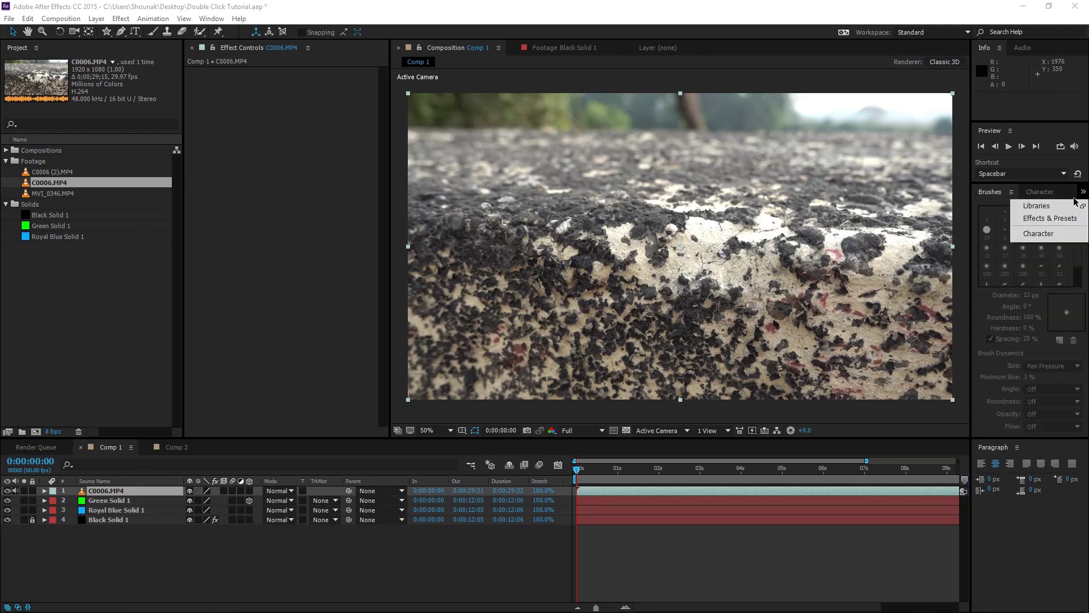
click(1058, 219)
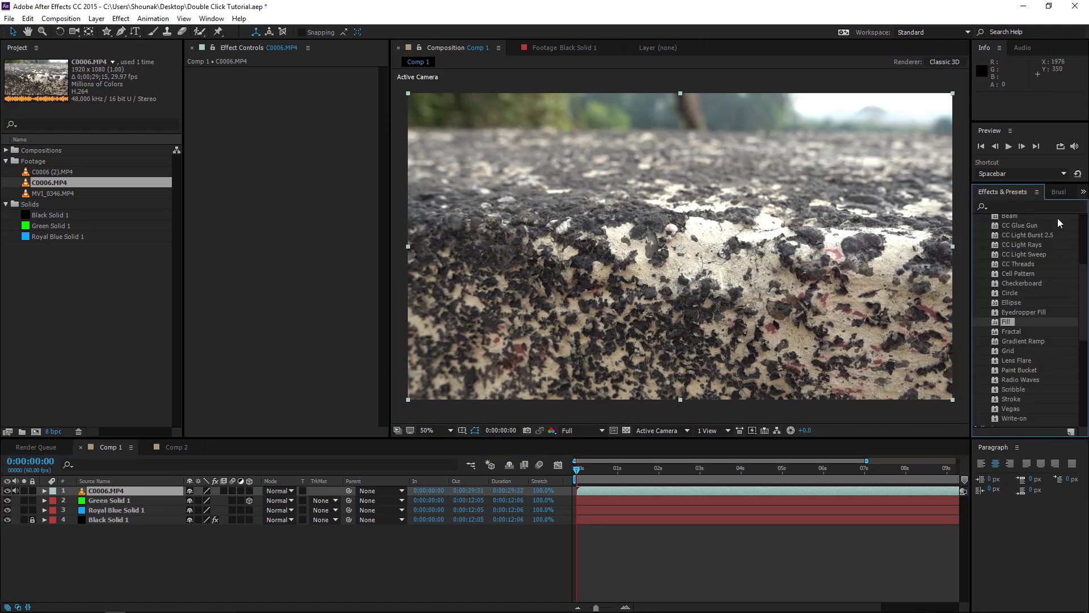
scroll(1034, 225, up, 4)
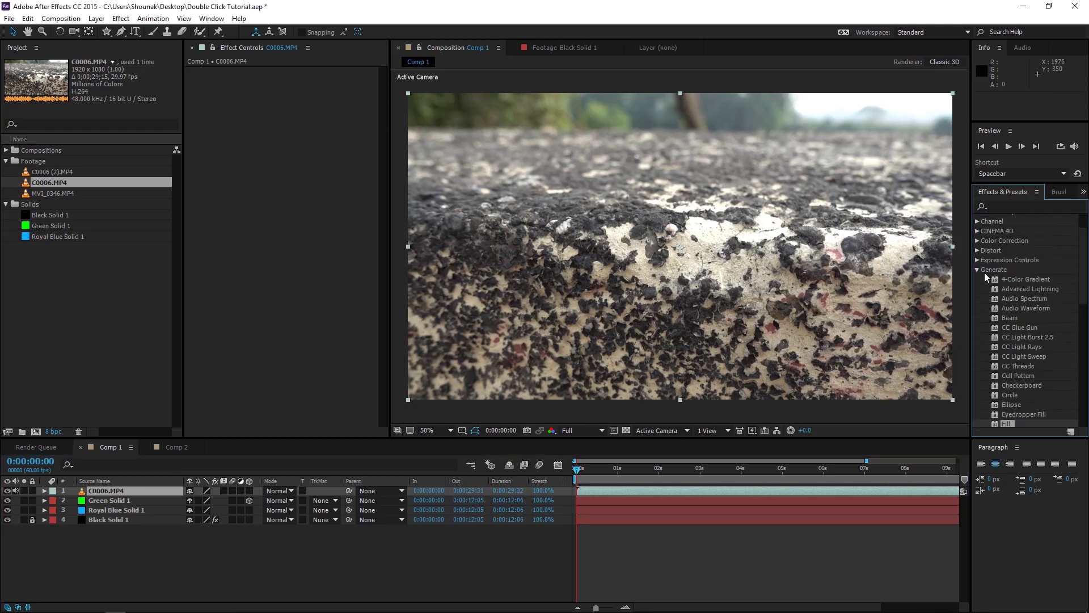
scroll(983, 270, up, 2)
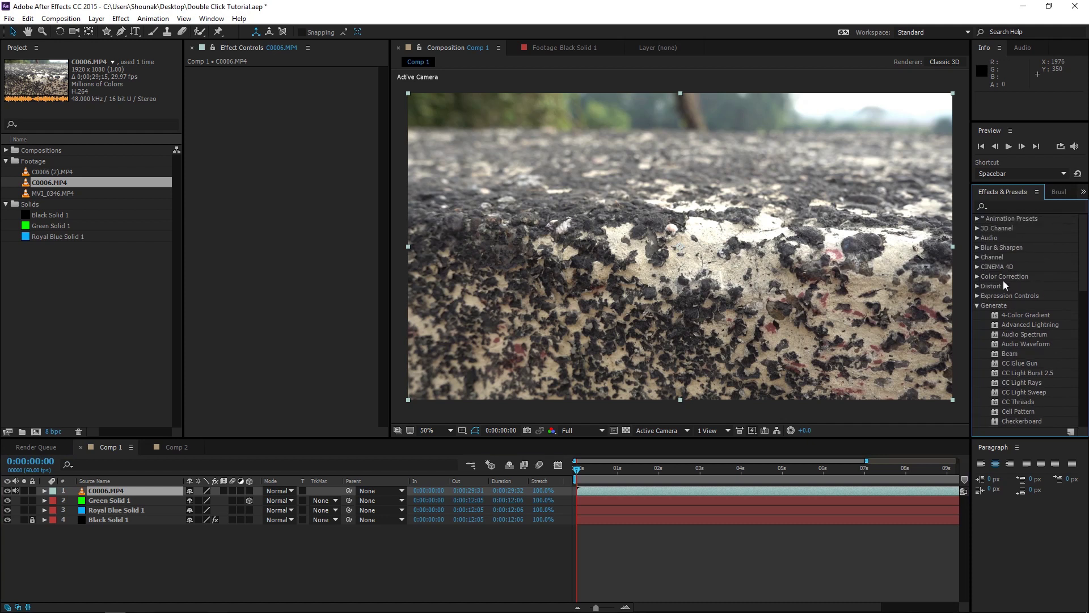
click(976, 276)
scroll(1032, 284, down, 7)
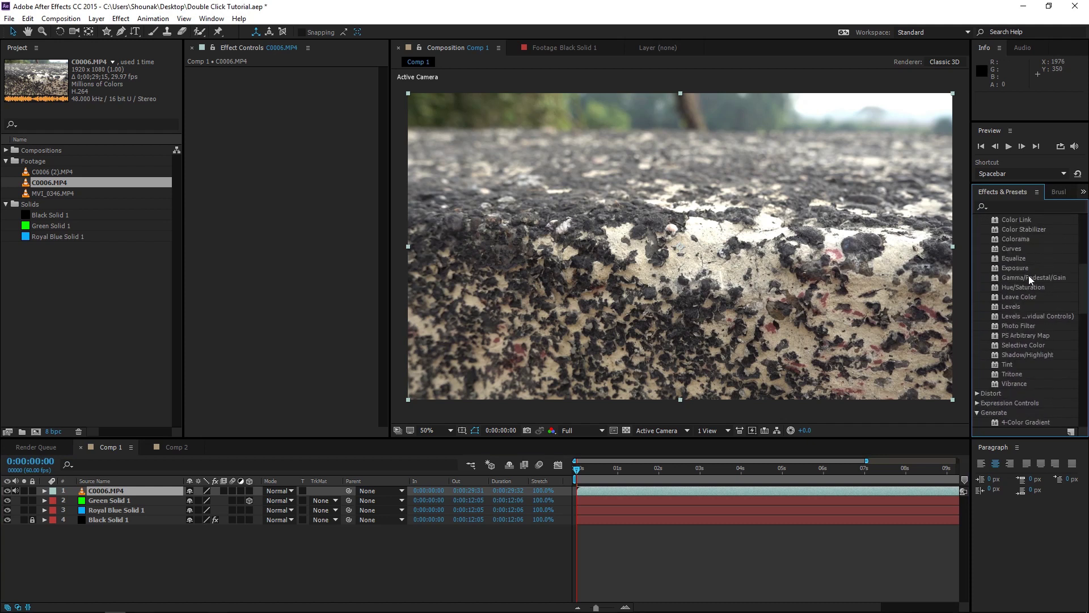
click(1013, 307)
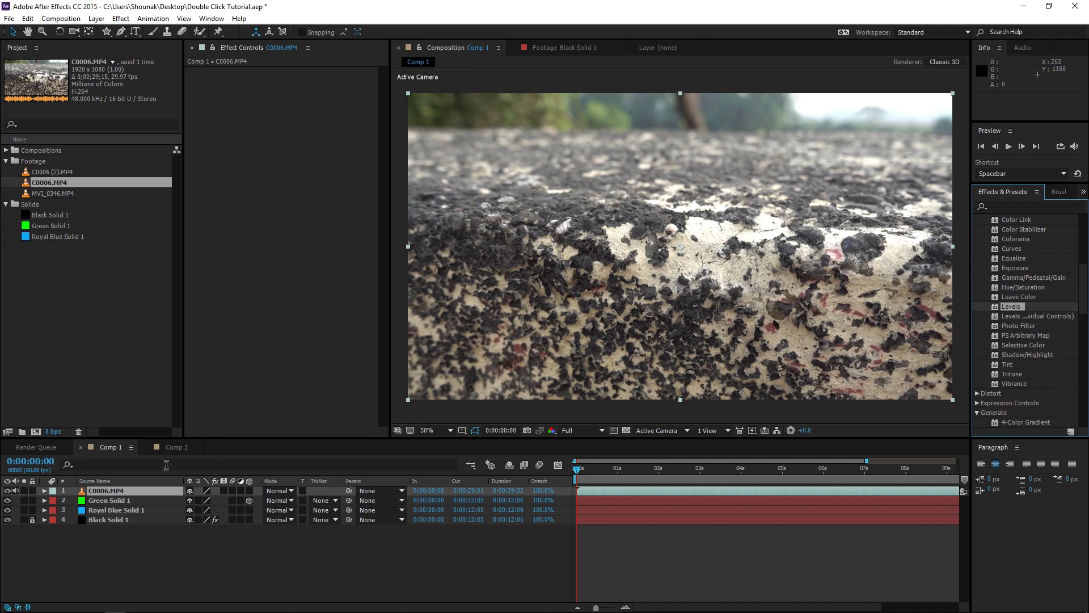
click(121, 18)
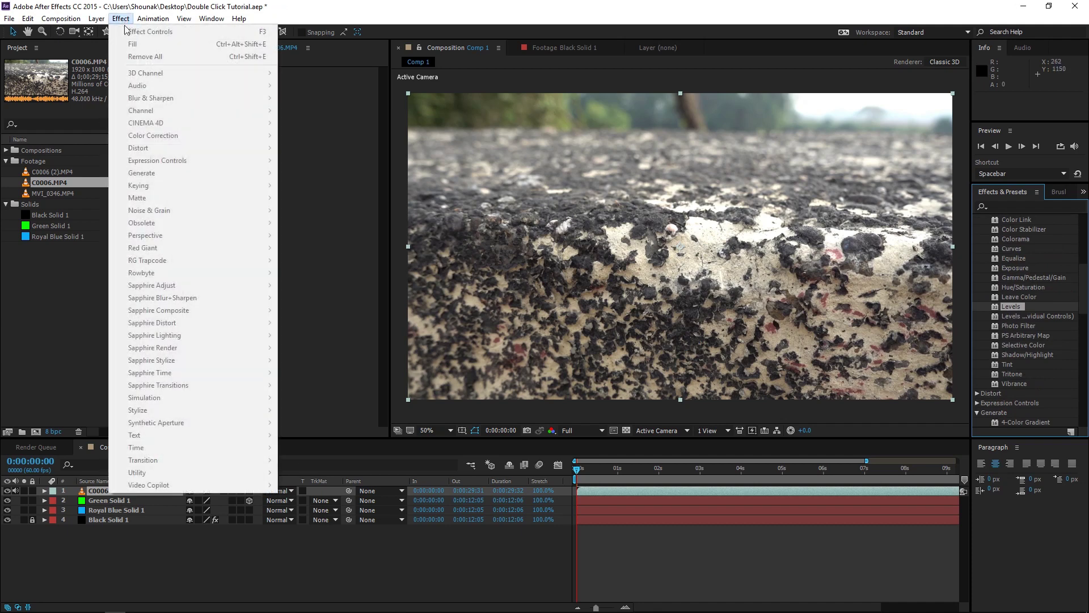
click(124, 527)
click(125, 491)
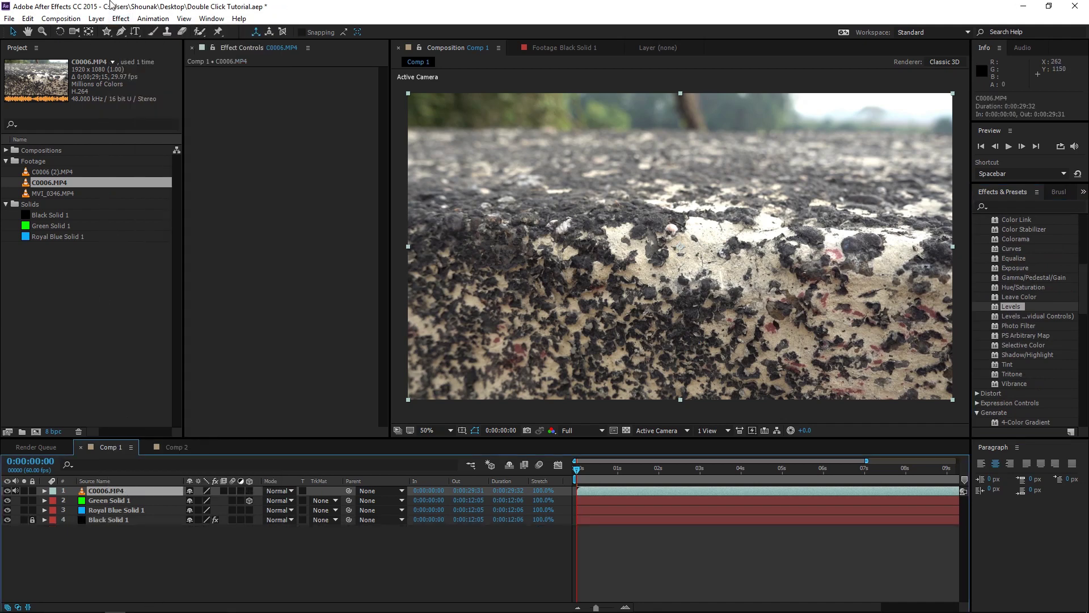
click(122, 18)
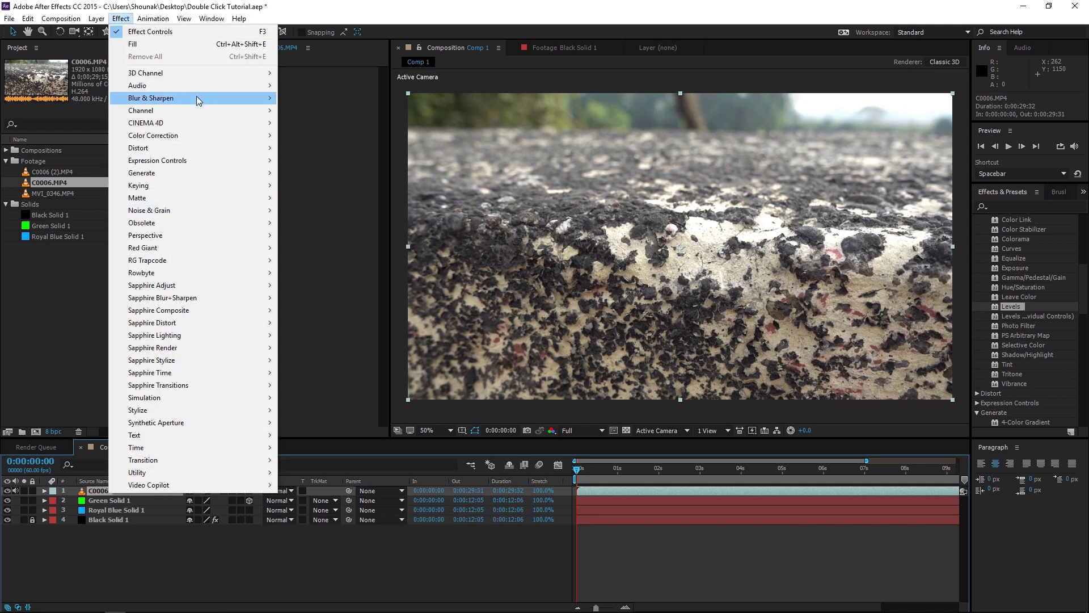
key(Escape)
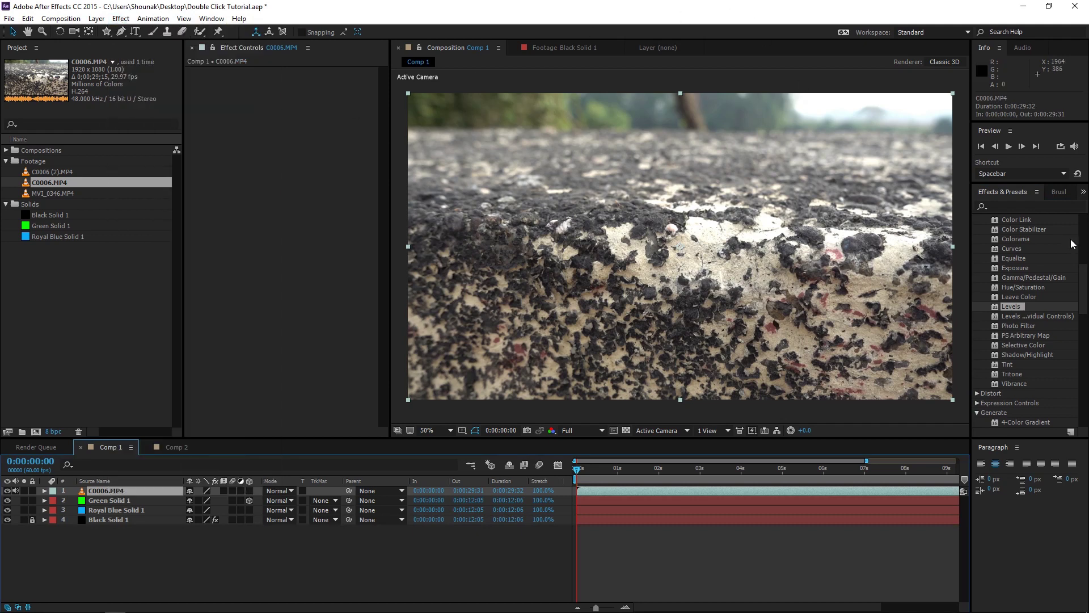
Search the effects for "levels", apply Levels to the C0006.MP4 layer and set its Input Black to 33.1
click(1040, 206)
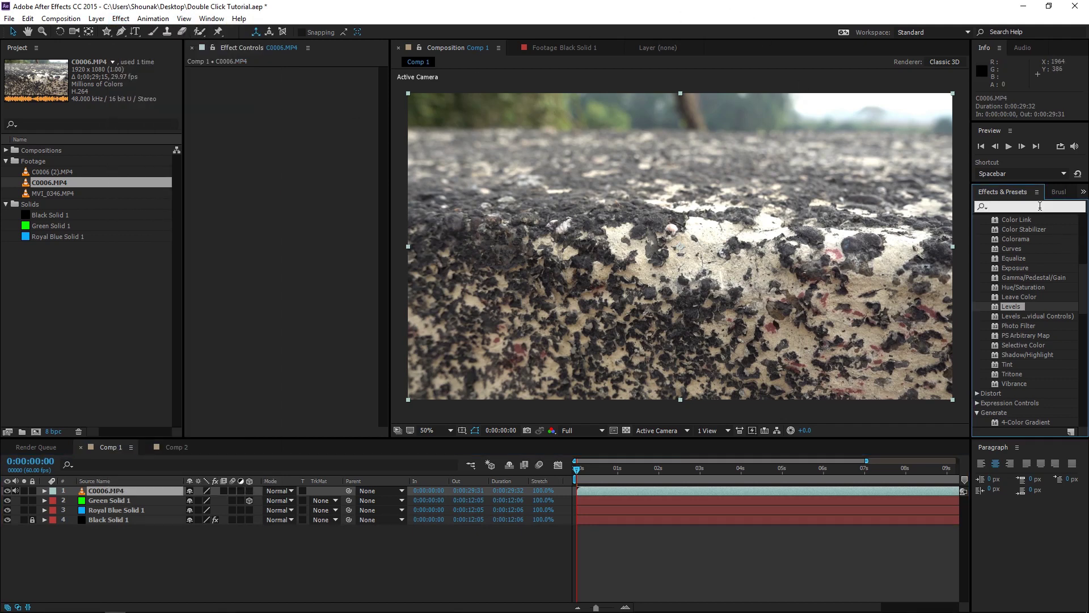
text(levels)
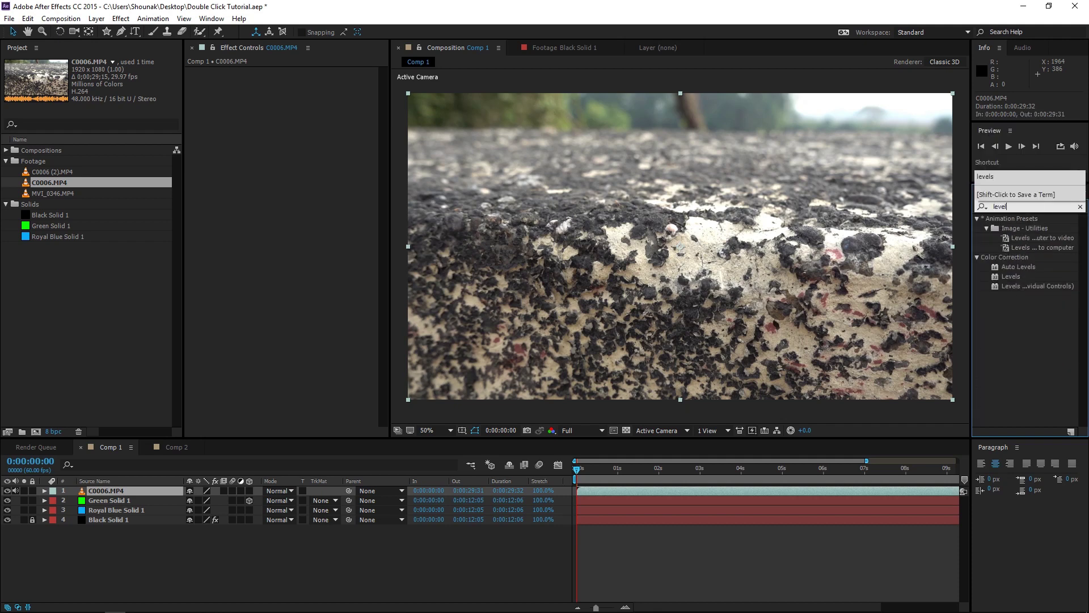
double_click(1013, 277)
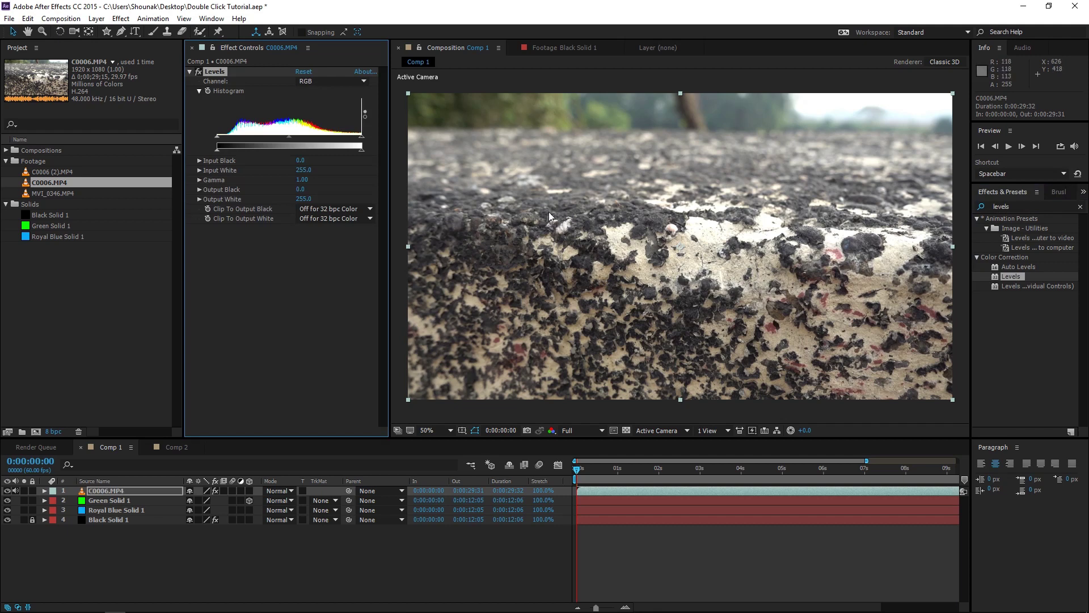
drag(300, 161, 309, 162)
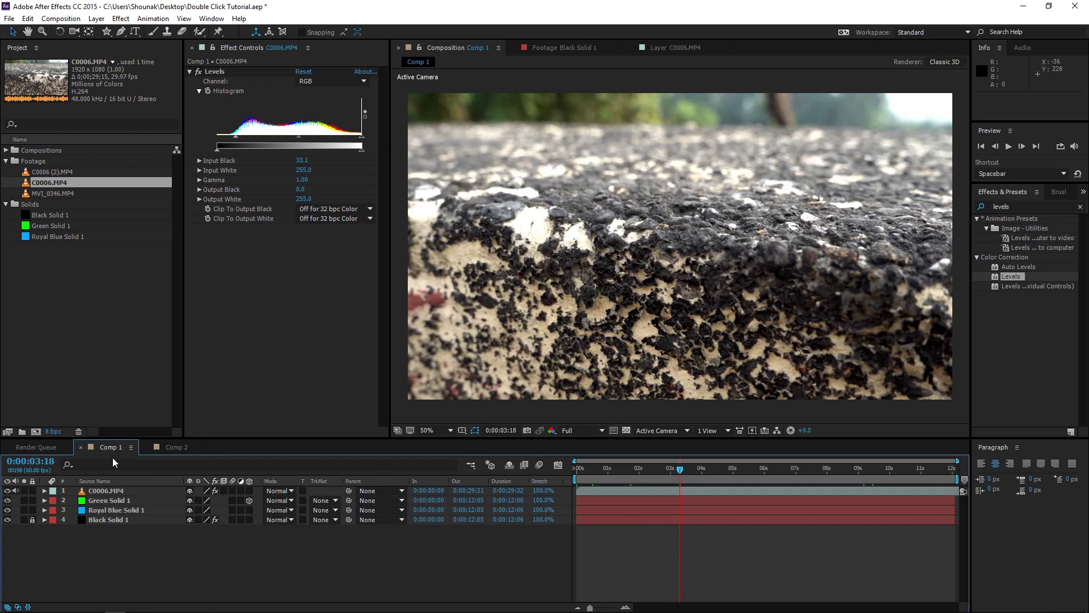
Hide the Mode and TrkMat columns and the In, Out, Duration and Stretch columns of the Comp 1 timeline
click(28, 606)
click(27, 607)
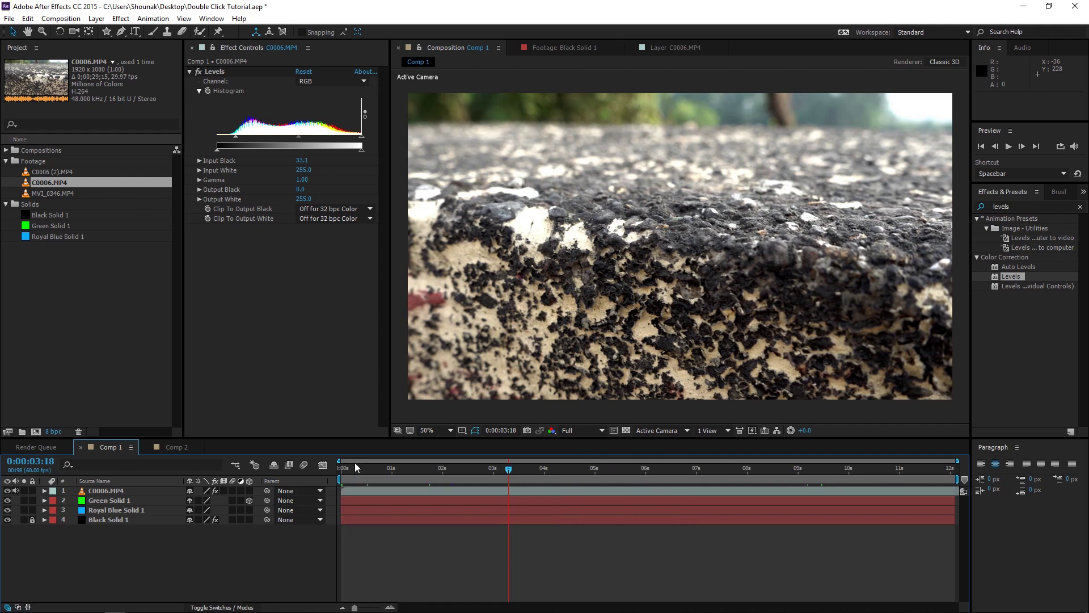
Start the work area slightly after zero and narrow the time navigator range to about 0:00:00:48 to 0:00:05:53
drag(339, 460, 372, 462)
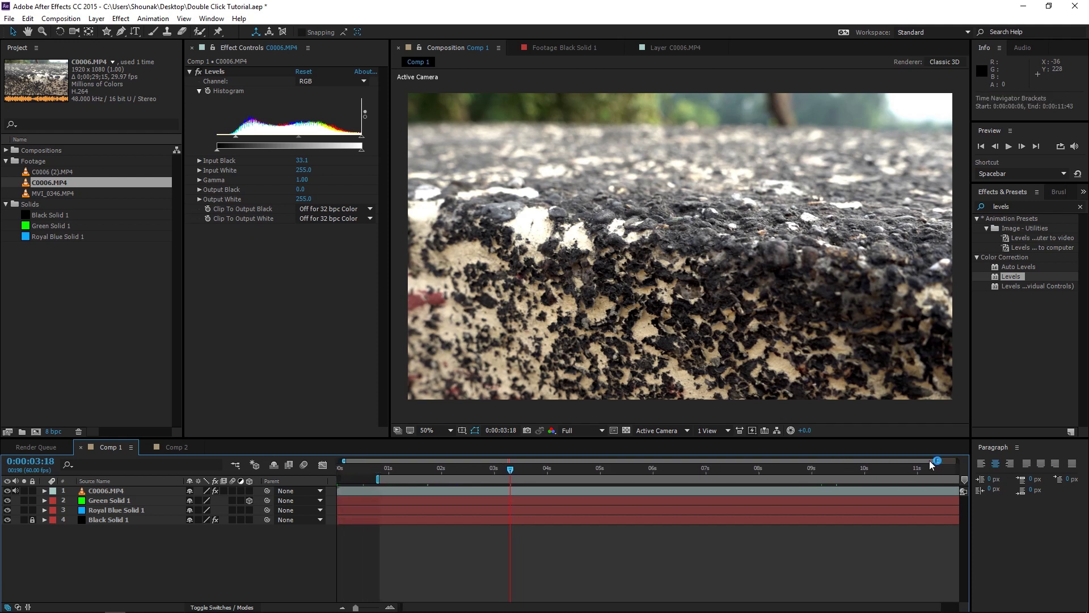
drag(937, 461, 704, 460)
drag(343, 461, 369, 461)
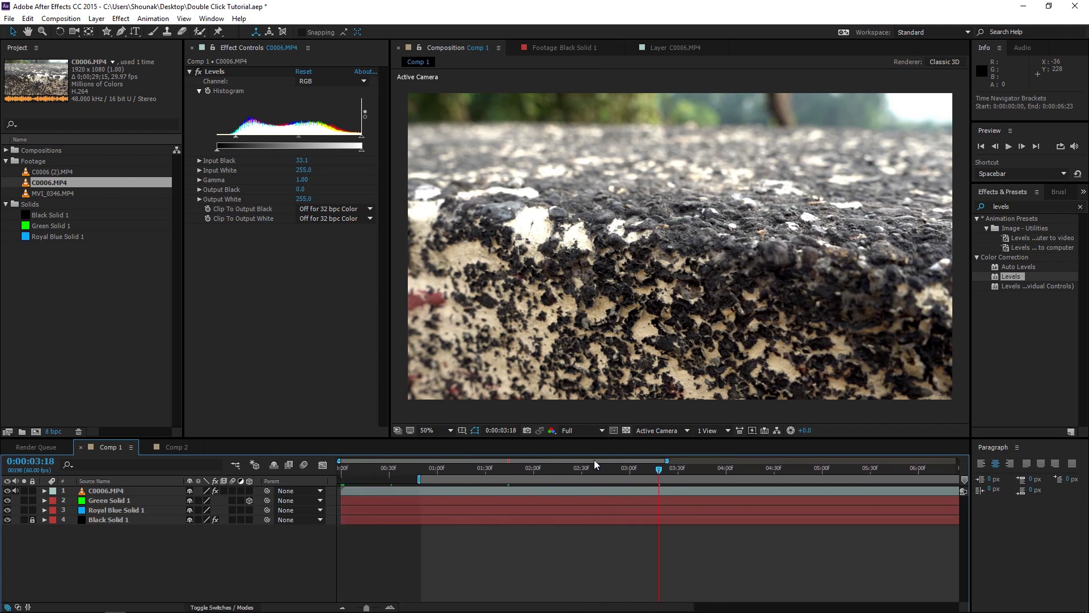
drag(667, 460, 658, 461)
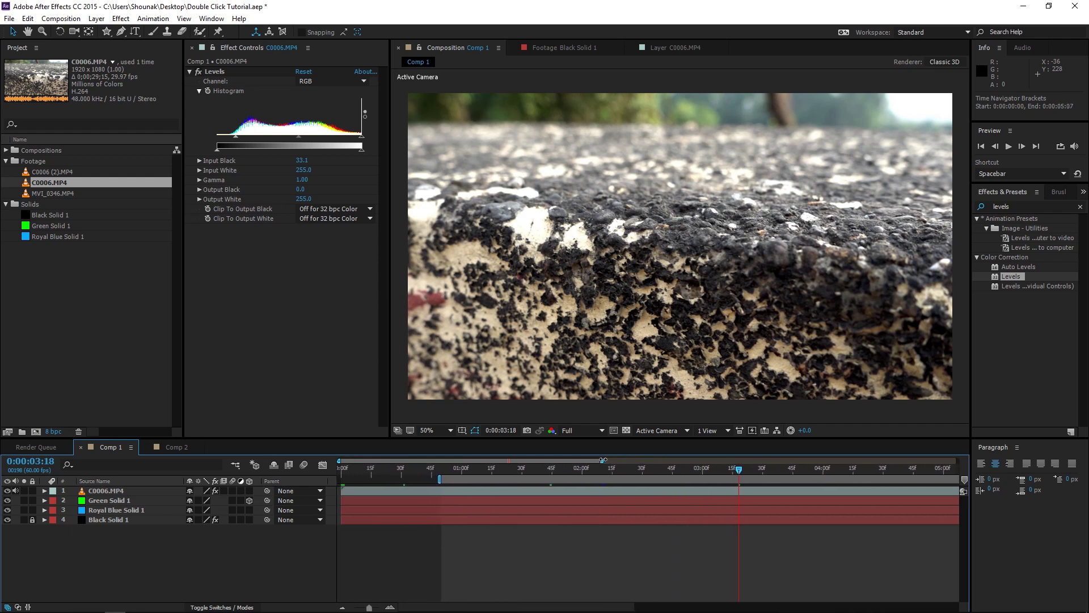
drag(339, 461, 395, 461)
drag(544, 464, 529, 464)
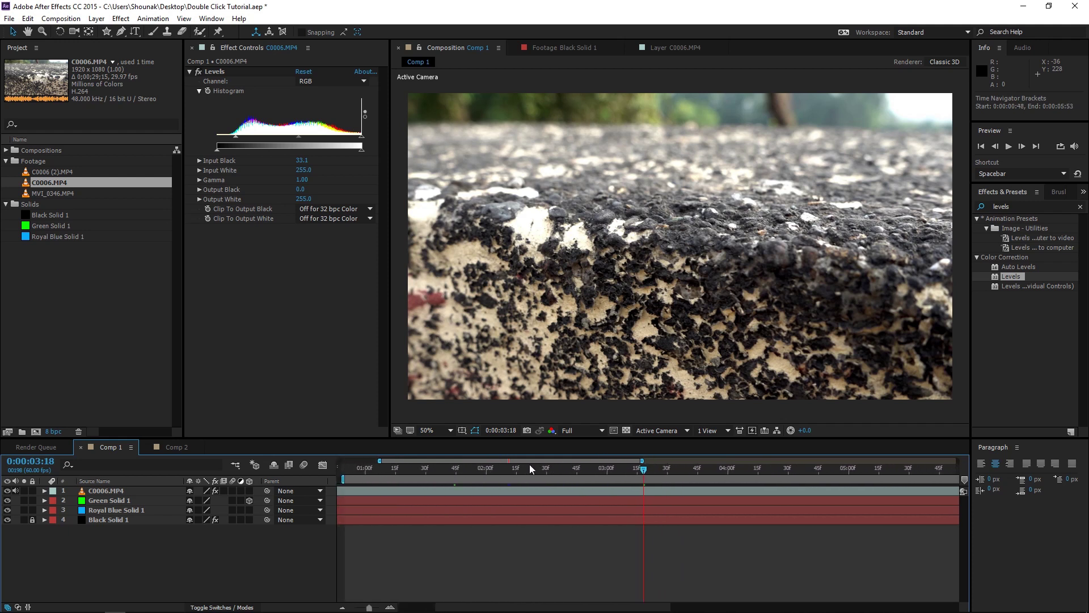
Extend the time navigator's end to 0:00:12:06, go to 0:00:03:52, and narrow the range to about 0:00:00:29 to 0:00:03:53
drag(643, 461, 960, 459)
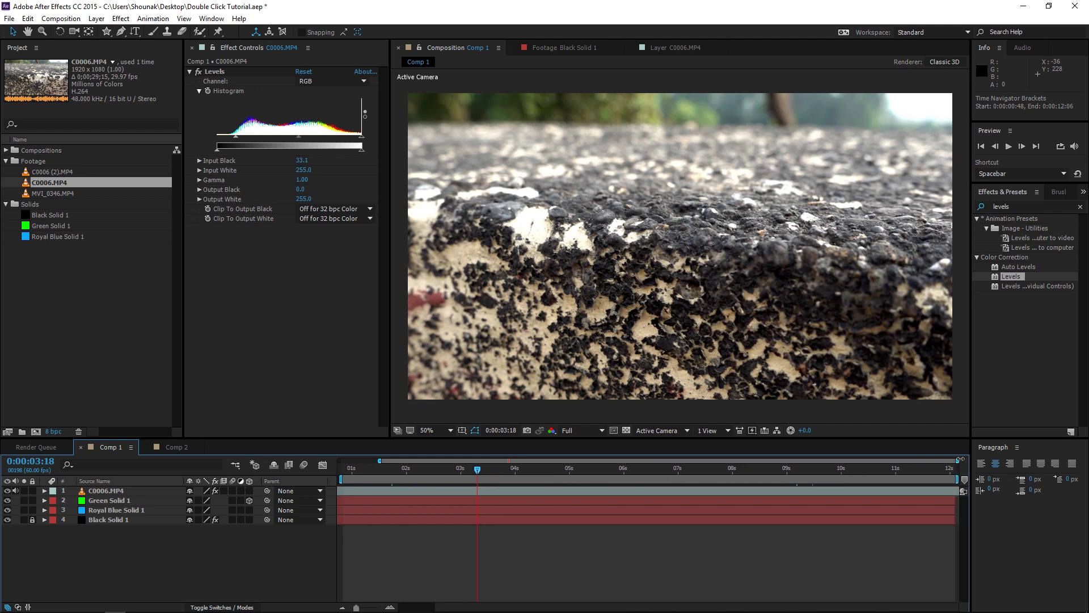
click(509, 468)
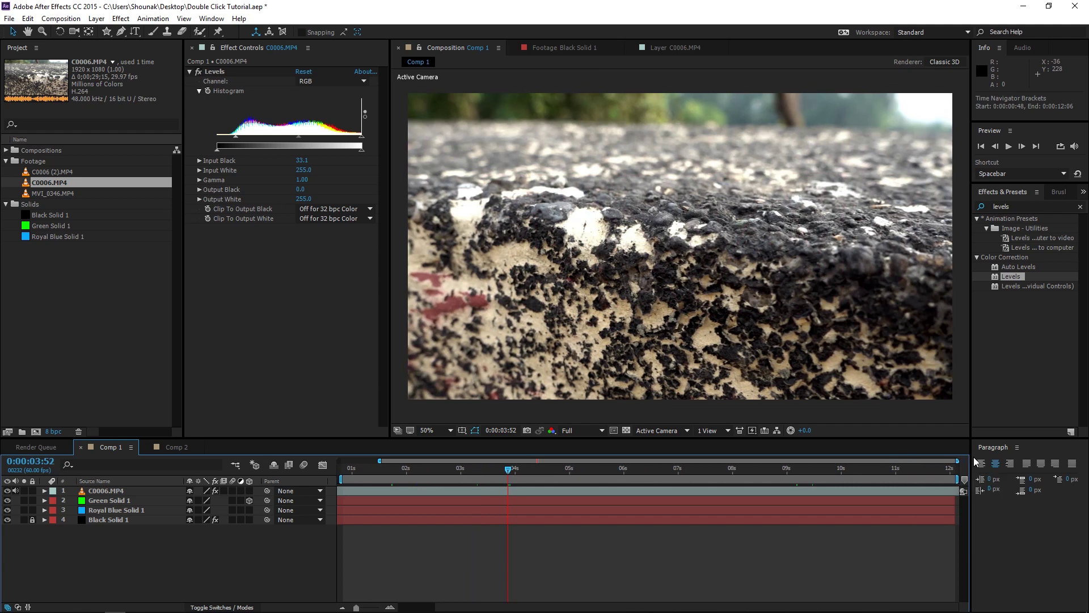
drag(957, 461, 491, 464)
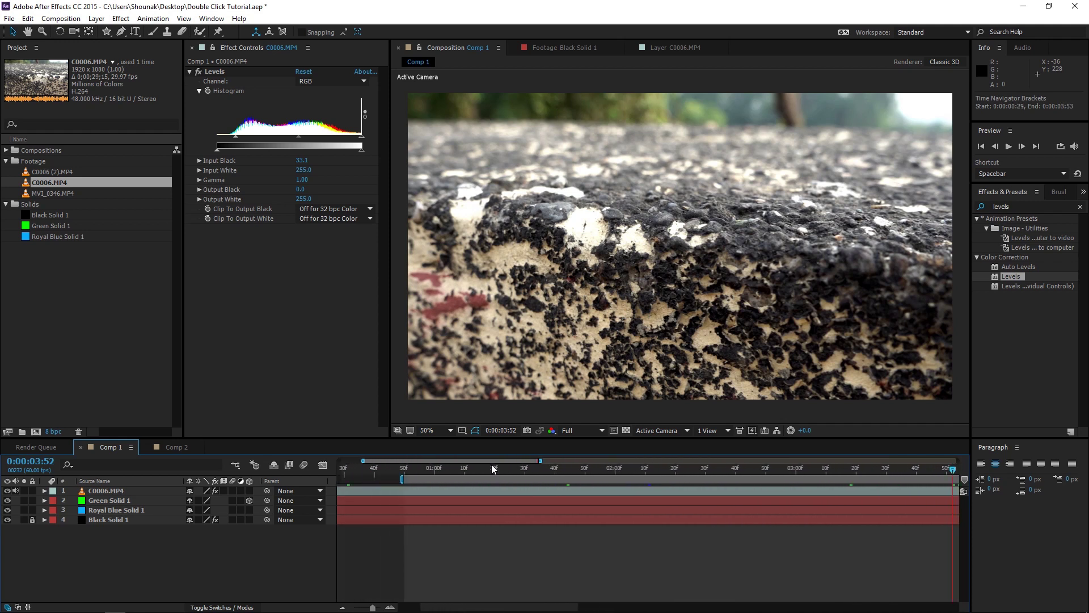
Shorten the work area to 0:00:02:03, go to 0:00:02:35, and shift the work area to about 0:00:02:01 to 0:00:04:03
drag(402, 478, 499, 479)
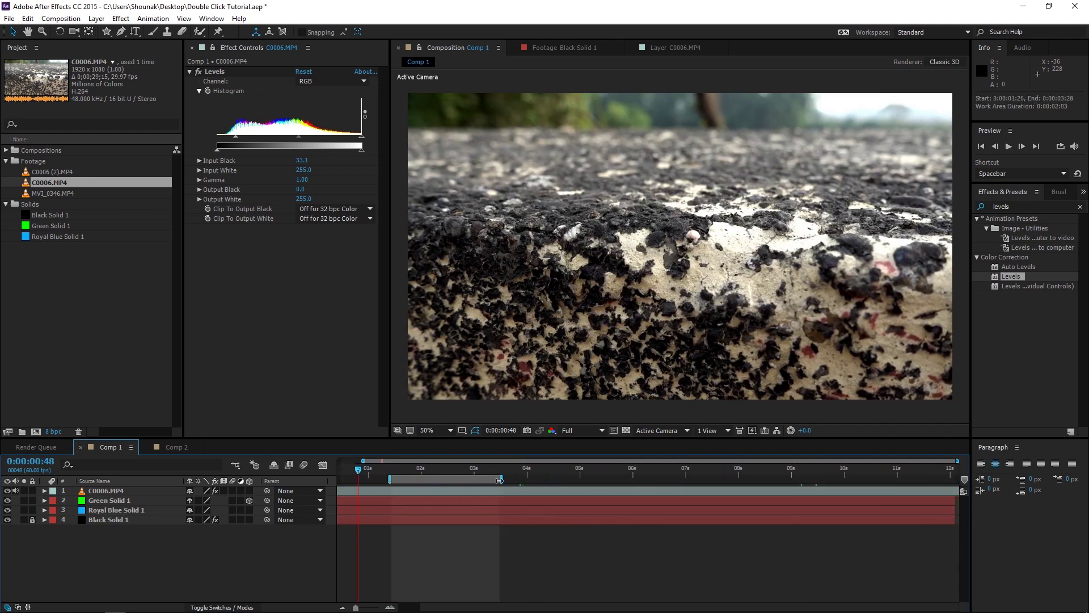
click(453, 468)
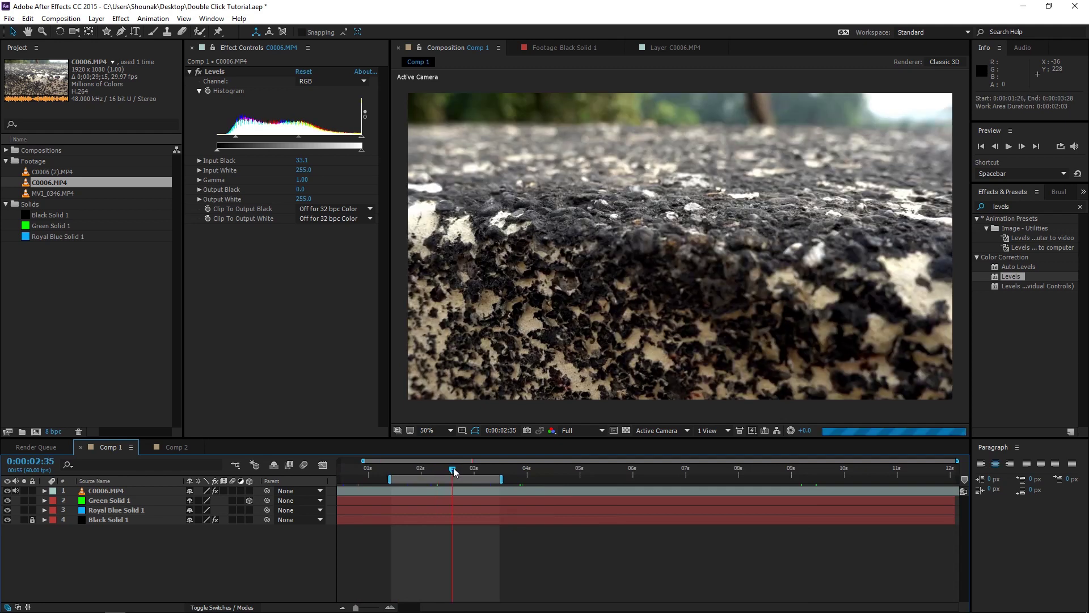
drag(494, 480, 524, 478)
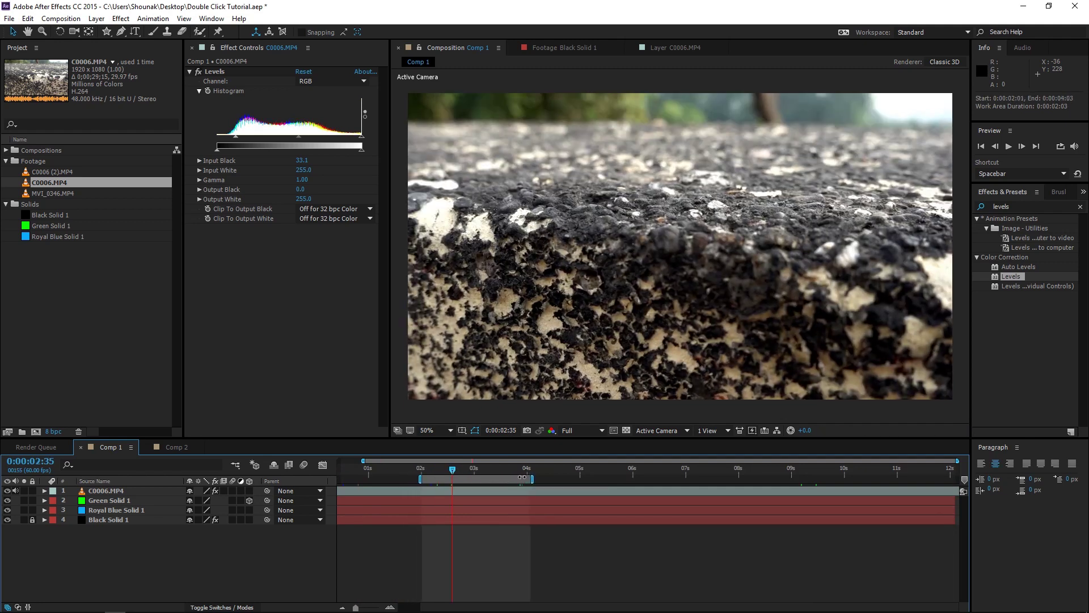
Reset the work area to the full length of Comp 1 and show the whole timeline from 0:00:00:00 to 0:00:12:06
double_click(485, 480)
click(341, 607)
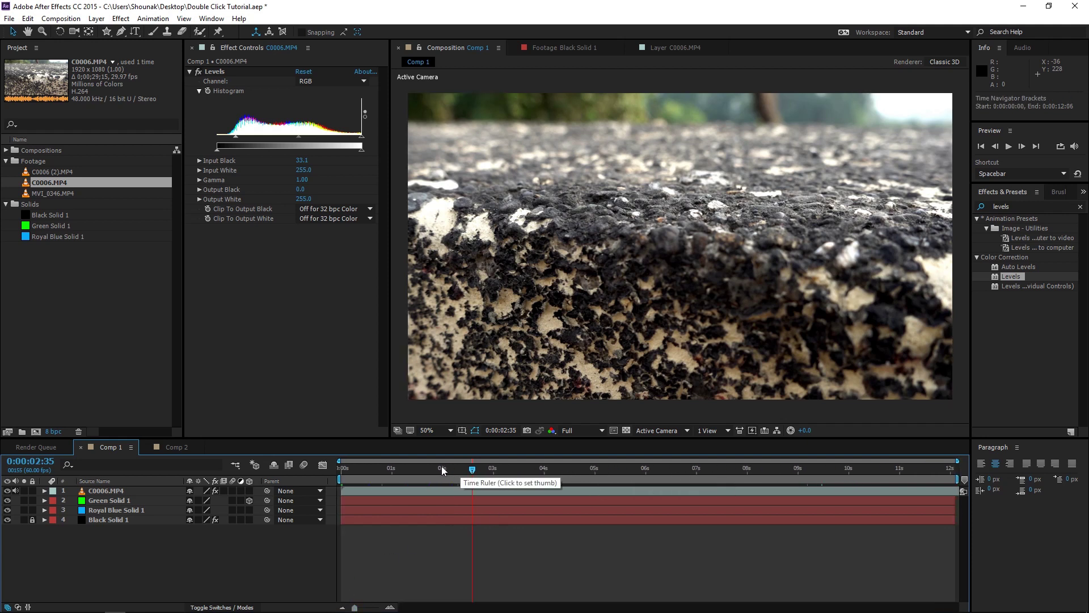
Narrow the time navigator to about 0:00:02:33 to 0:00:02:53, shift it to 0:00:02:27 to 0:00:02:48, and restore the full range
drag(469, 460, 478, 462)
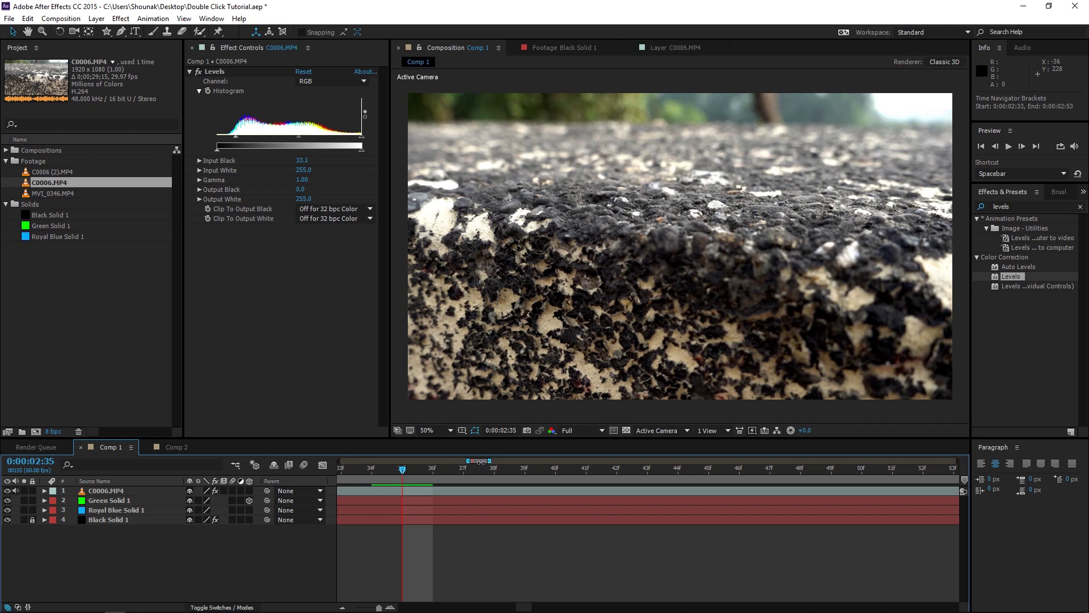
drag(489, 461, 478, 461)
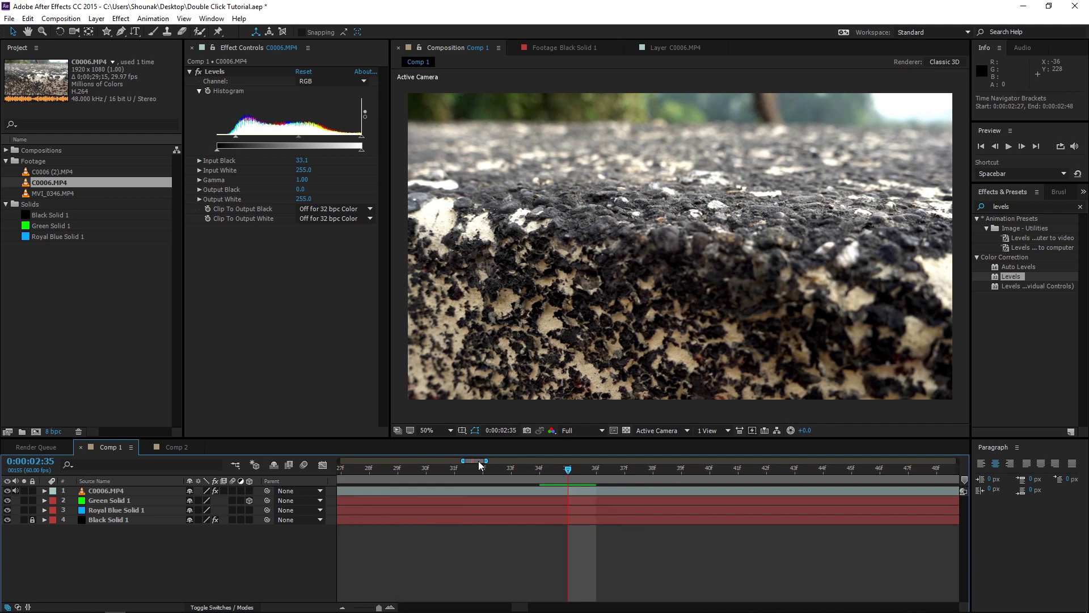
double_click(480, 463)
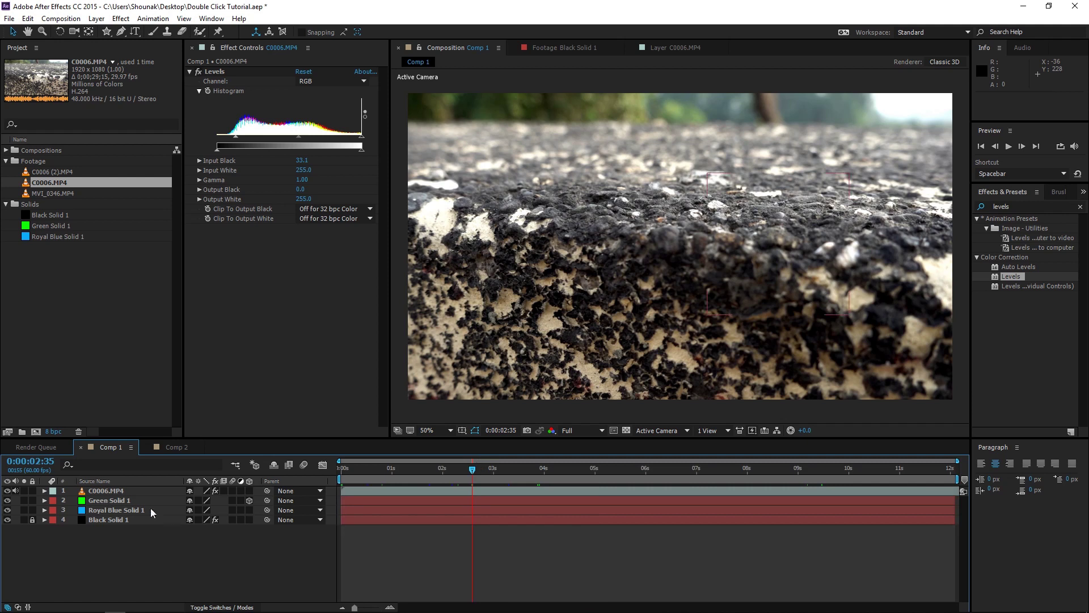
Open the Green Solid 1 layer and the C0006.MP4 layer from the Comp 1 timeline in the Layer viewer
click(119, 501)
click(122, 511)
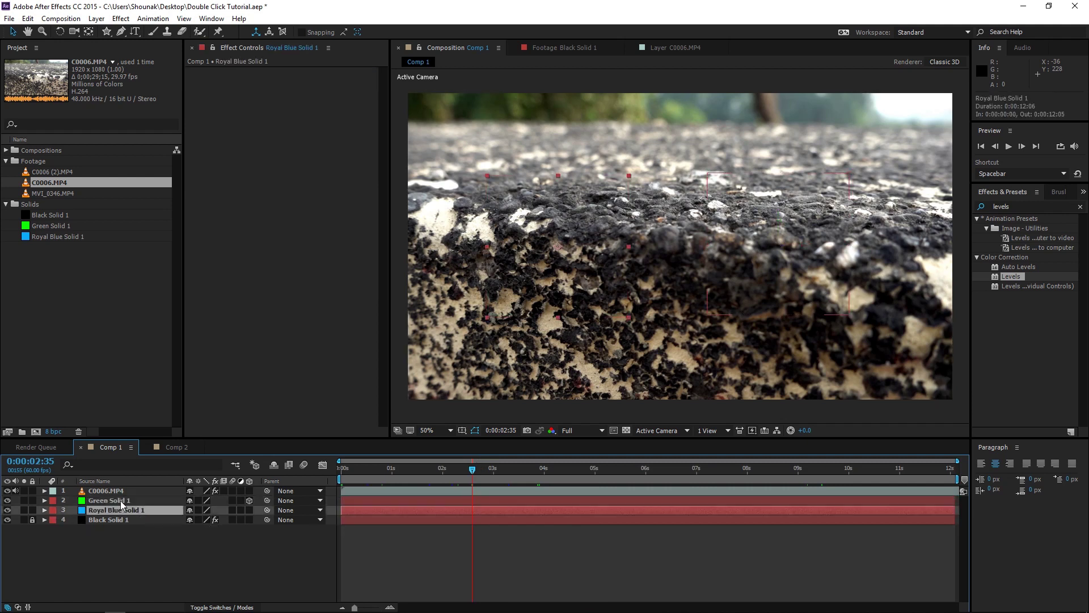
double_click(121, 501)
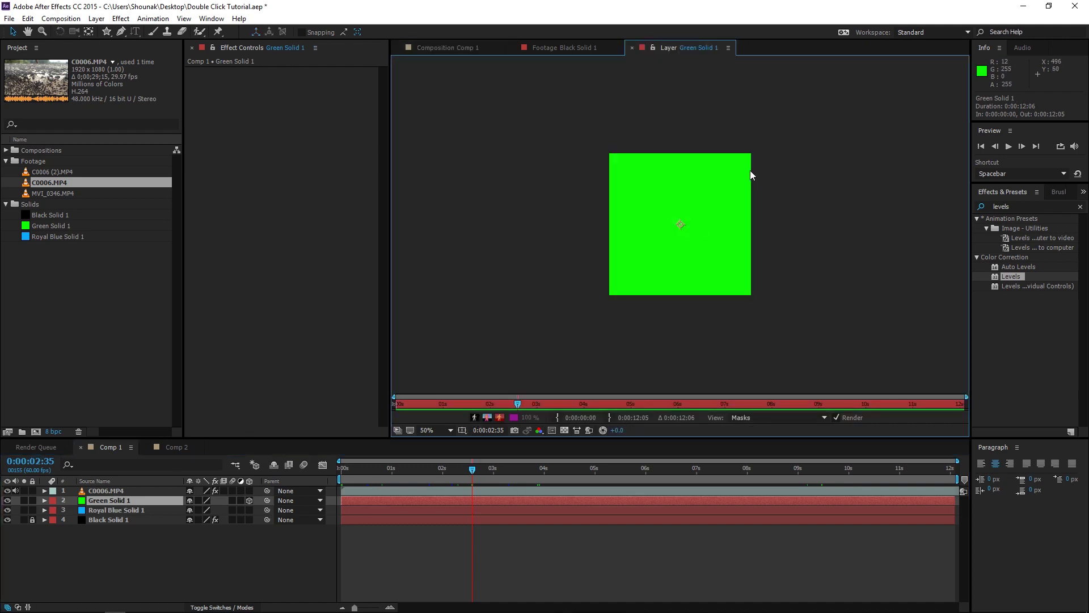
double_click(107, 490)
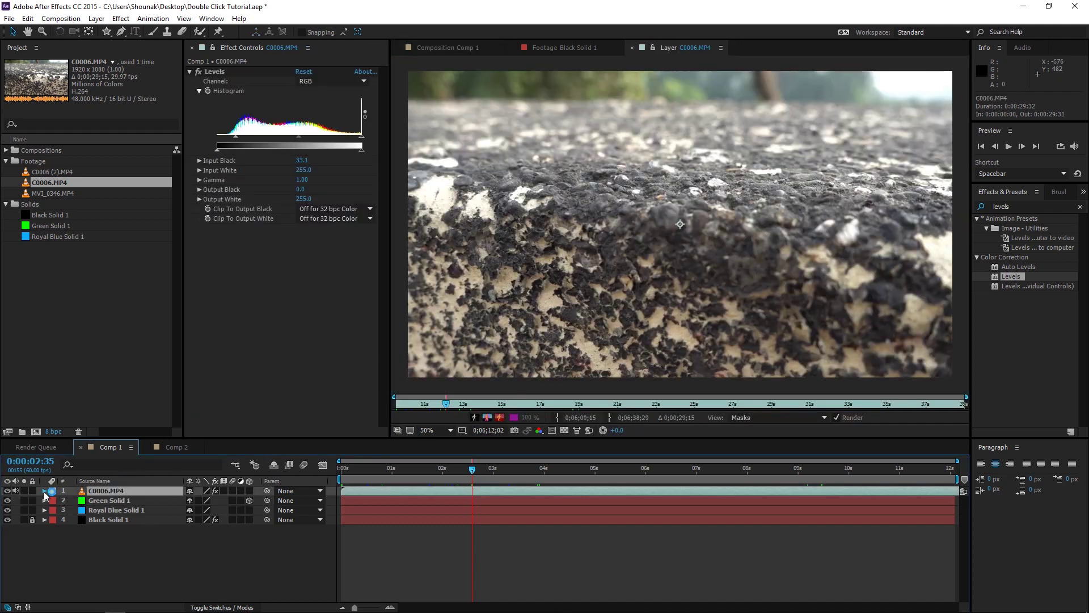
Expand the C0006.MP4 layer in the timeline and reveal its Transform properties
click(44, 490)
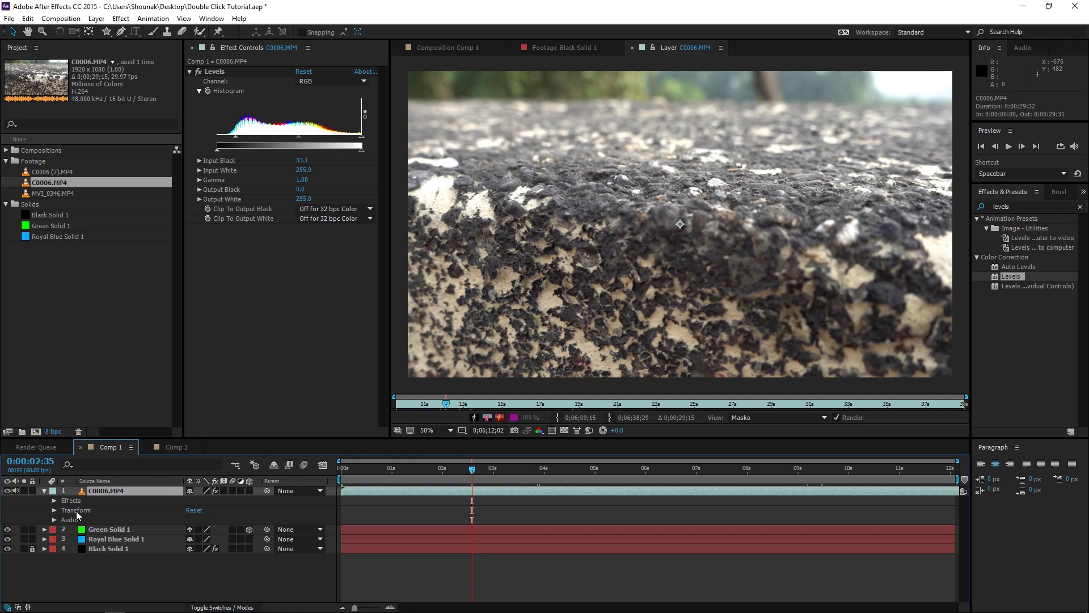
click(76, 511)
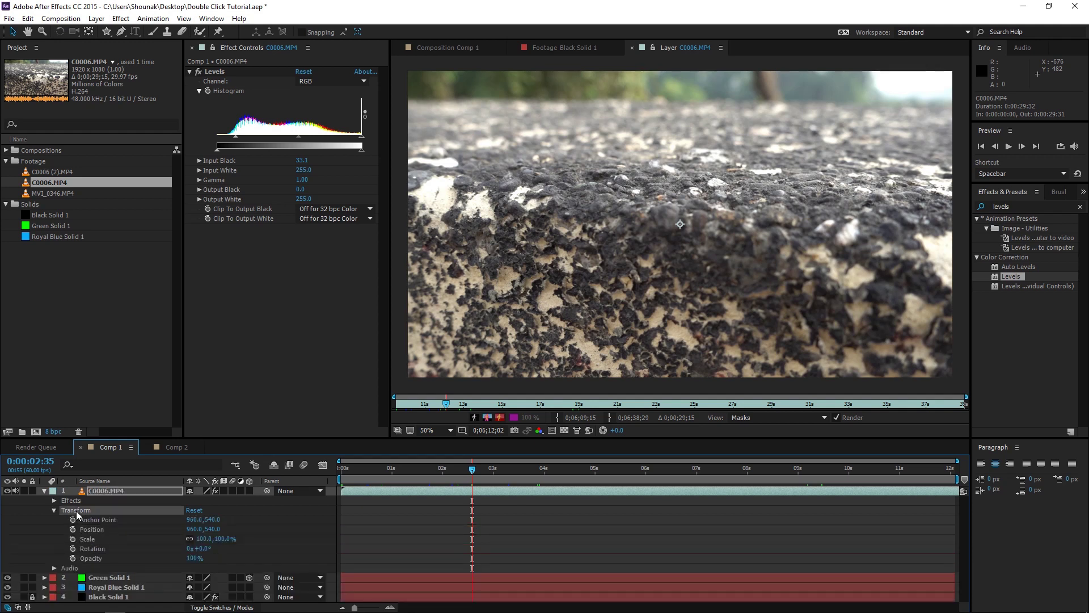